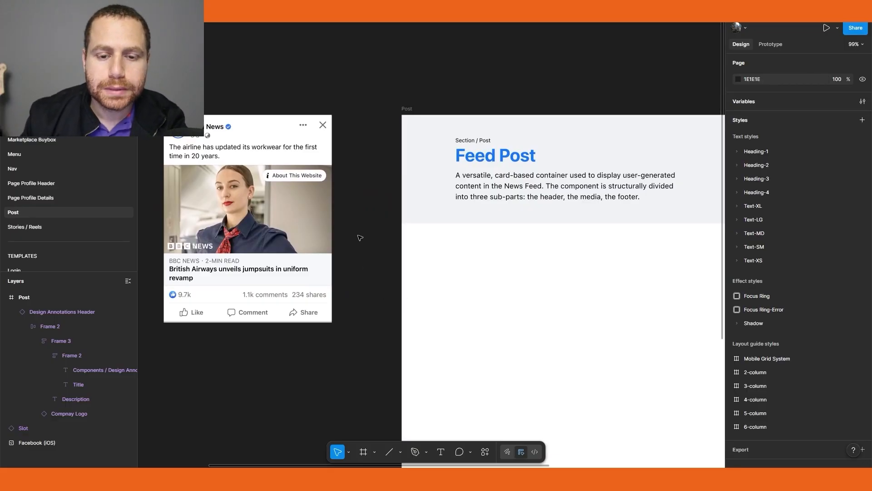
Place a List Item component from the assets library on the canvas beside the BBC News post mockup
drag(370, 221, 294, 263)
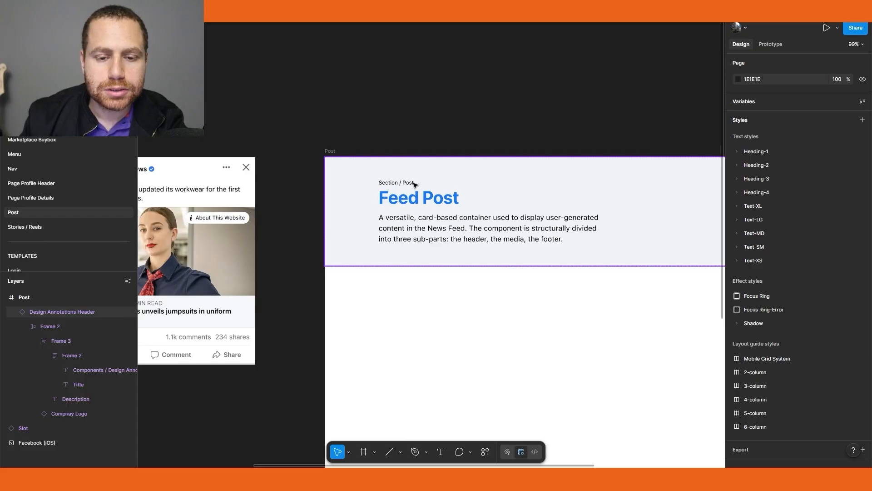
scroll(400, 210, up, 3)
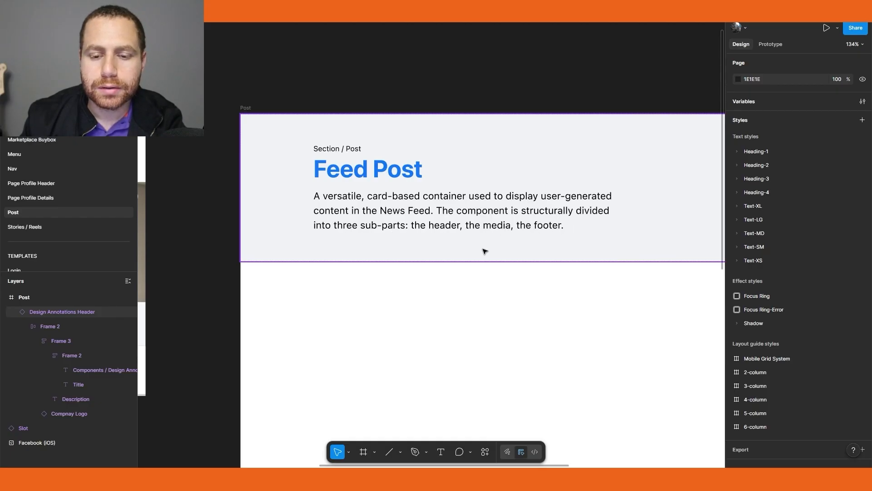
scroll(485, 252, left, 10)
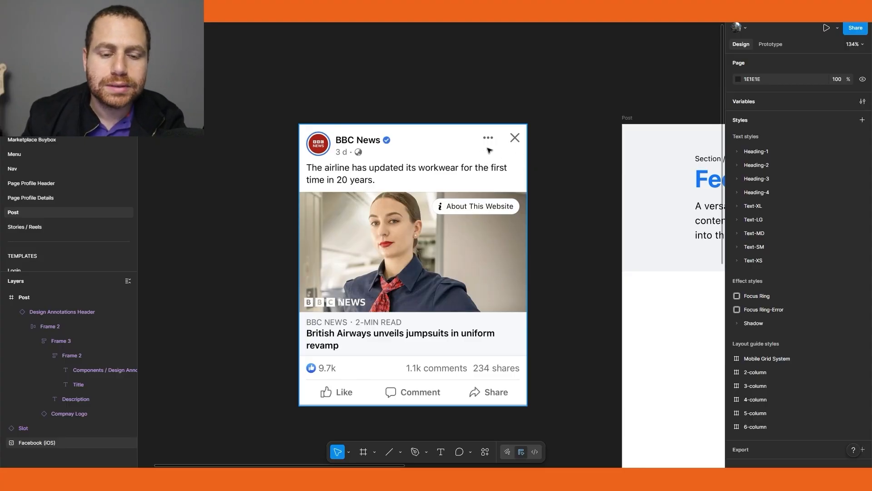
scroll(428, 230, down, 2)
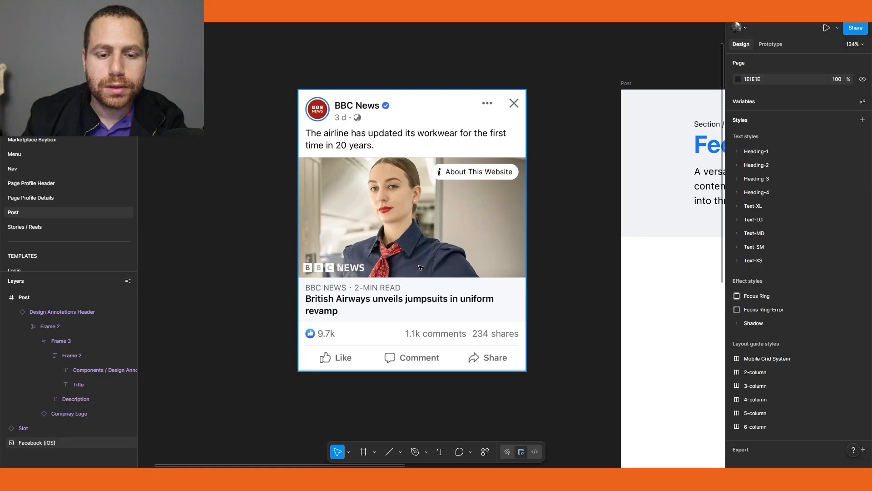
scroll(421, 267, down, 3)
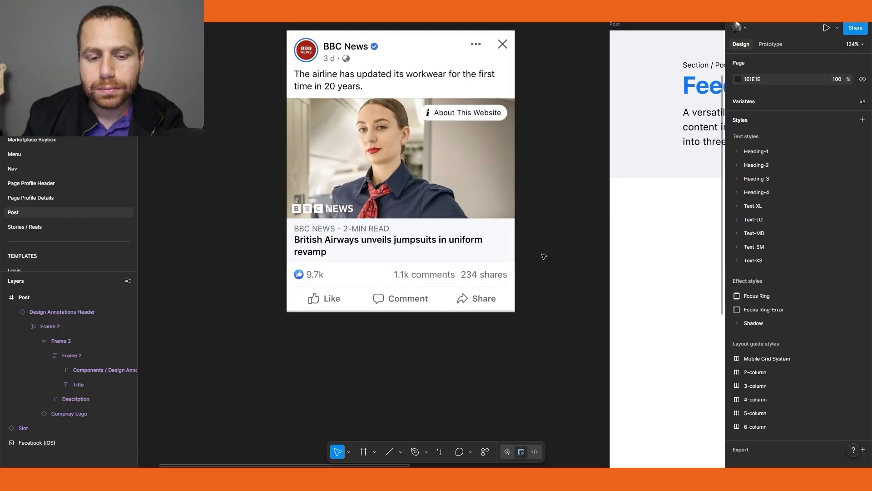
drag(516, 252, 358, 209)
scroll(413, 233, down, 2)
drag(304, 234, 445, 260)
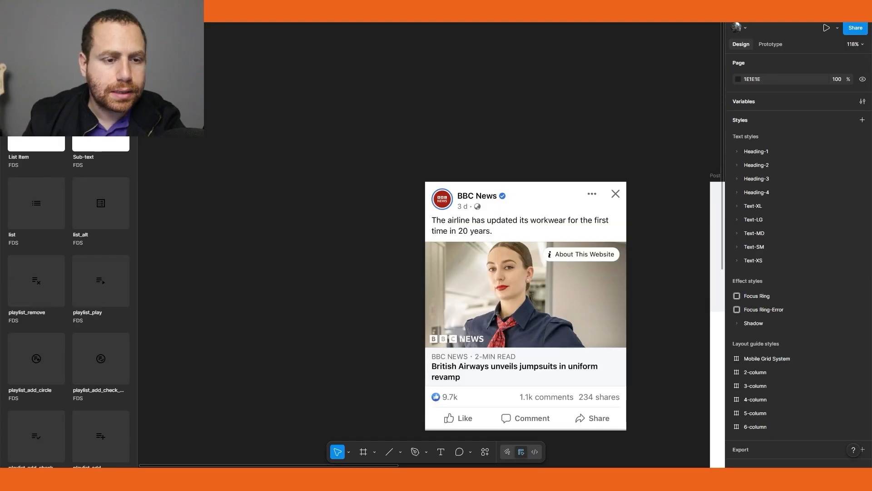
drag(40, 144, 244, 112)
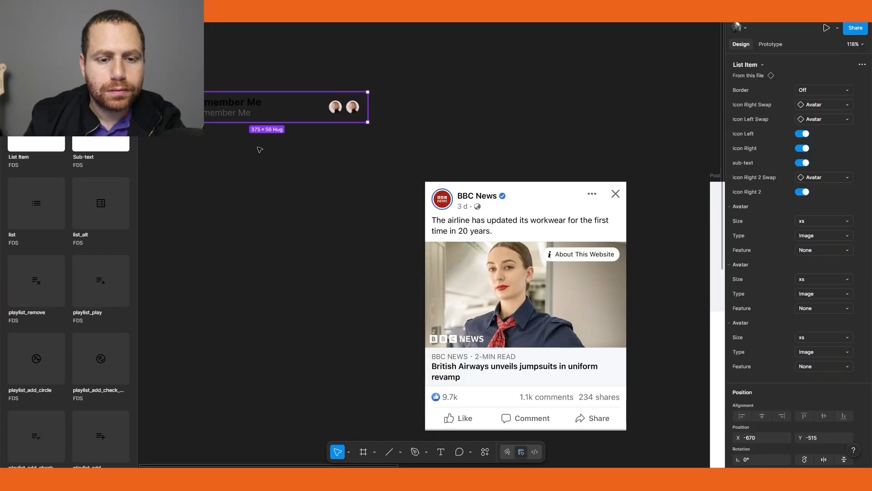
drag(251, 154, 267, 163)
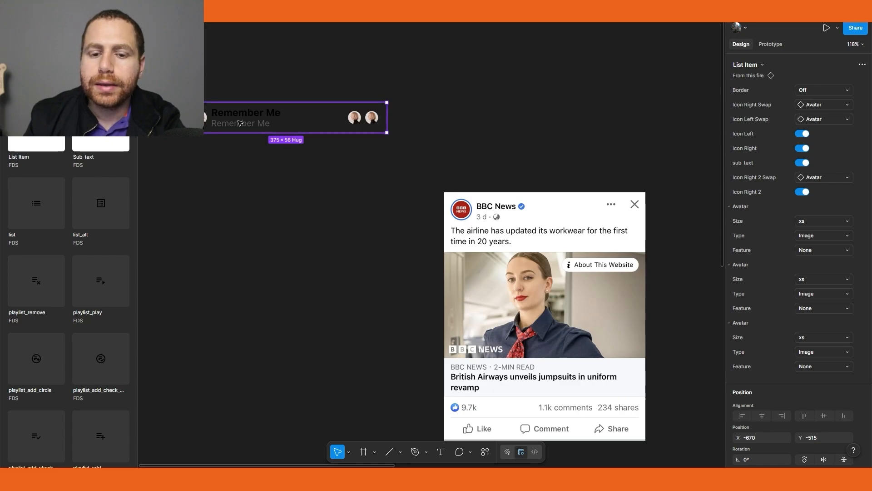
Set the list item's left avatar to size md with the Border feature
double_click(204, 118)
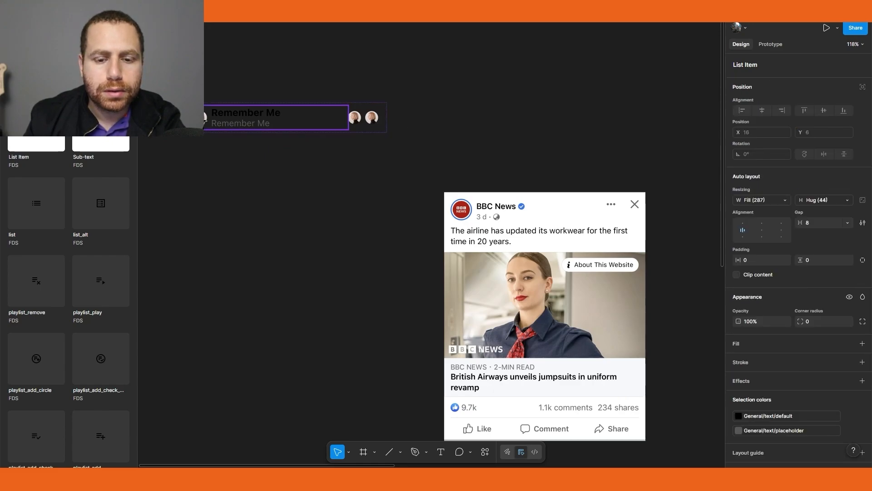
click(204, 118)
click(835, 93)
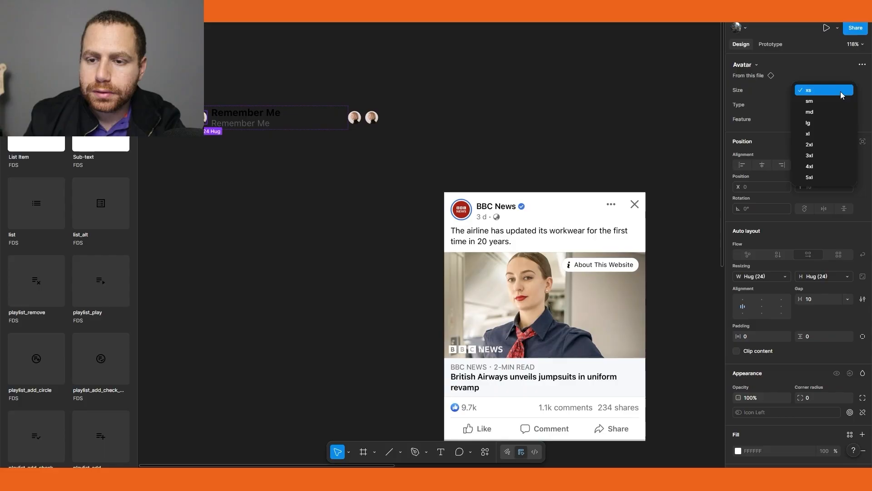
click(833, 113)
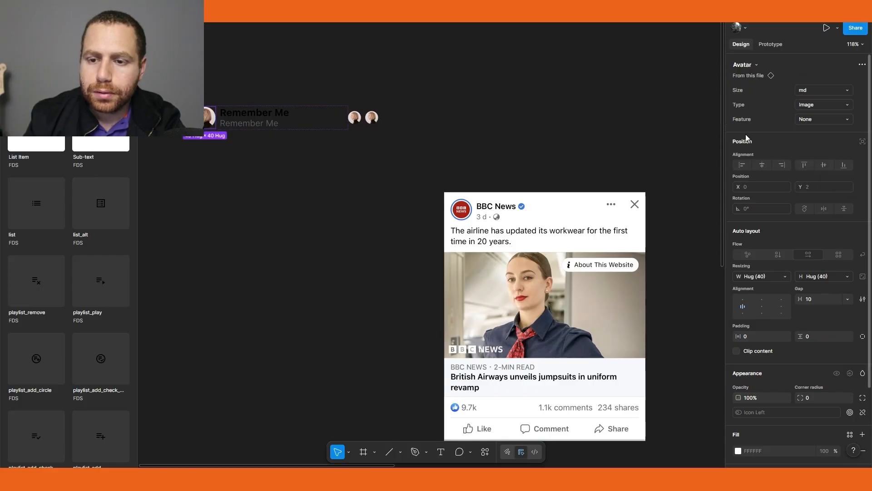
click(830, 121)
click(831, 130)
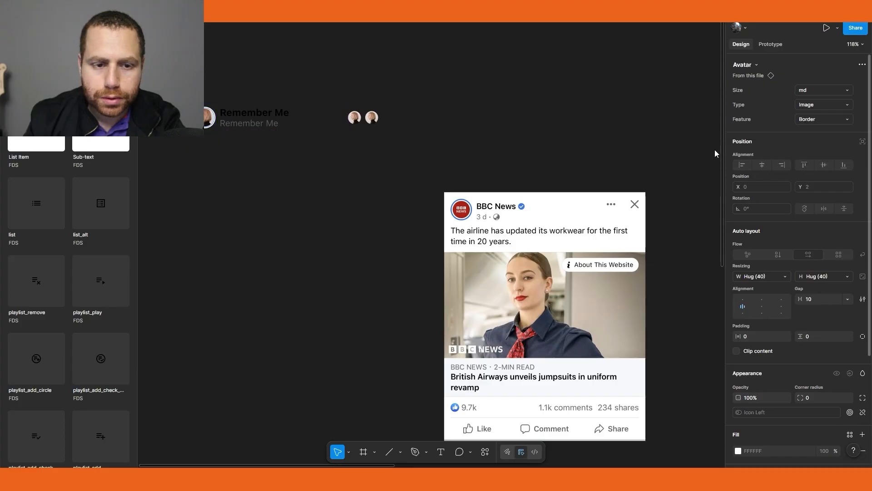
Change the list item's title text to BBC News
click(318, 188)
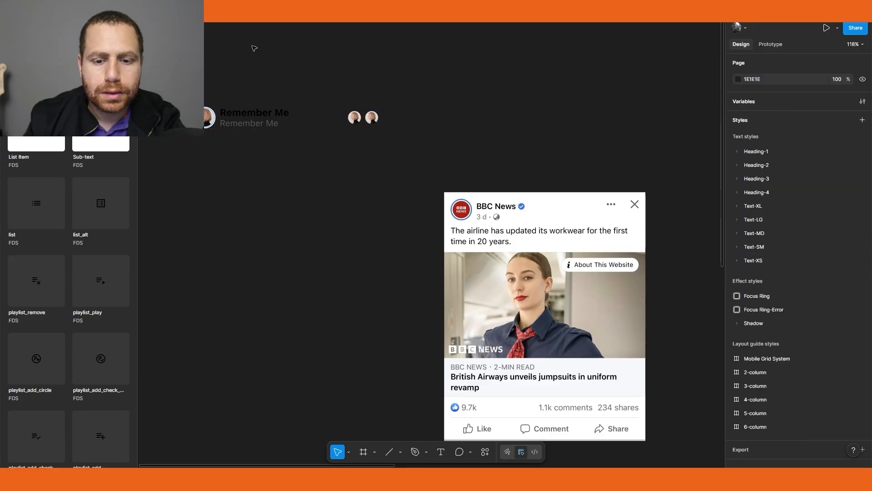
click(247, 115)
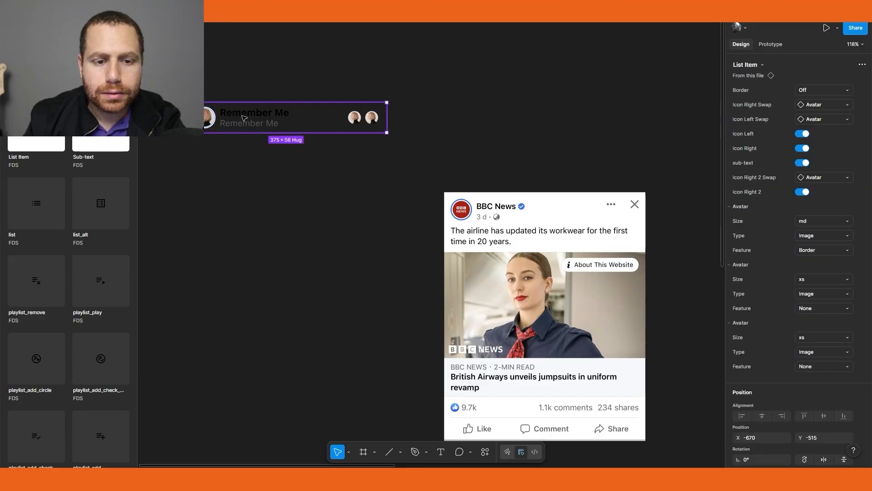
double_click(247, 114)
double_click(247, 115)
text(B)
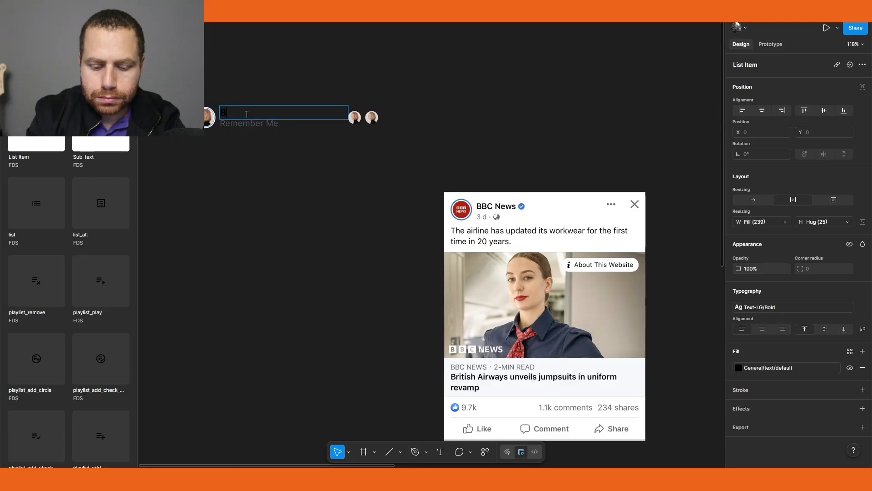
text(BC News)
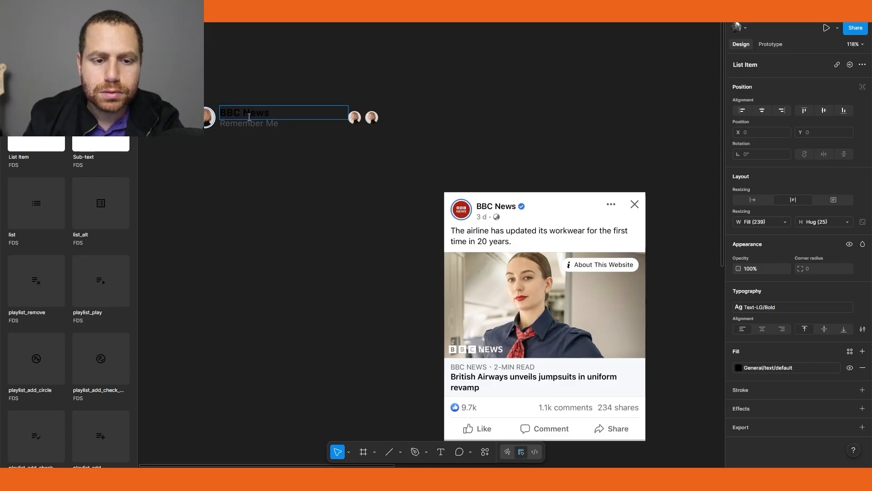
Replace the subtext with 3 d followed by a middle-dot symbol from the emoji panel
double_click(250, 123)
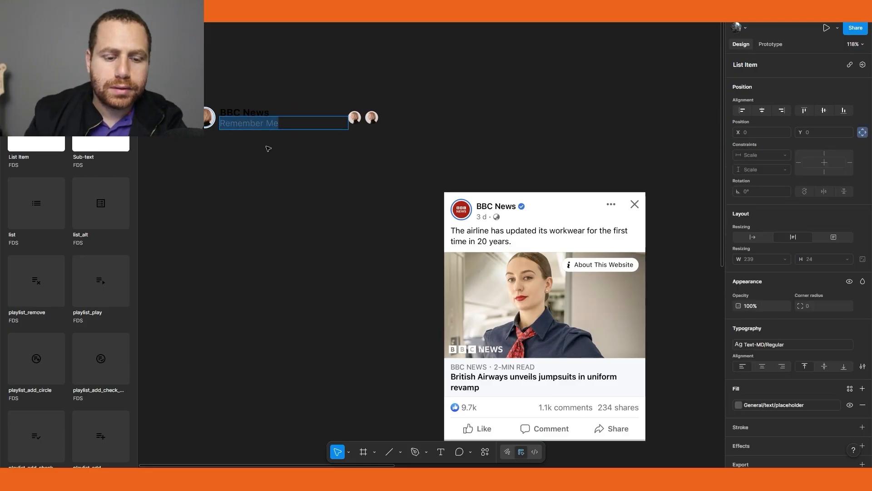
text(3 d)
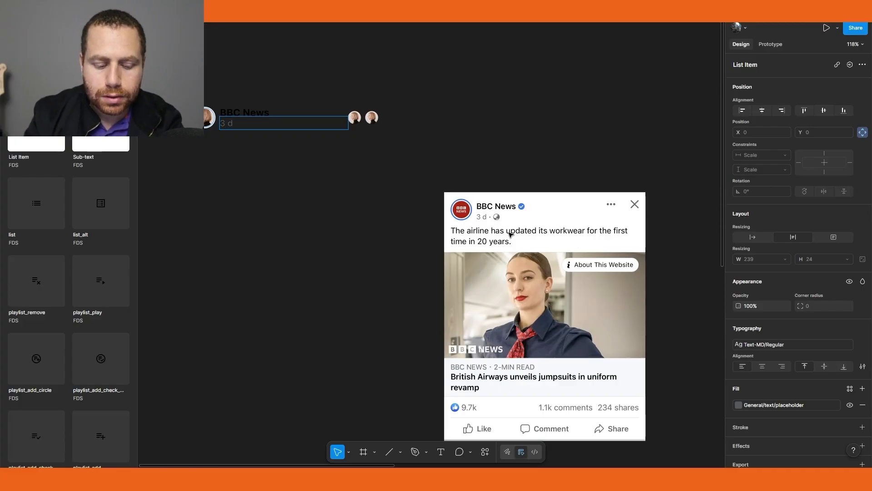
key(super+period)
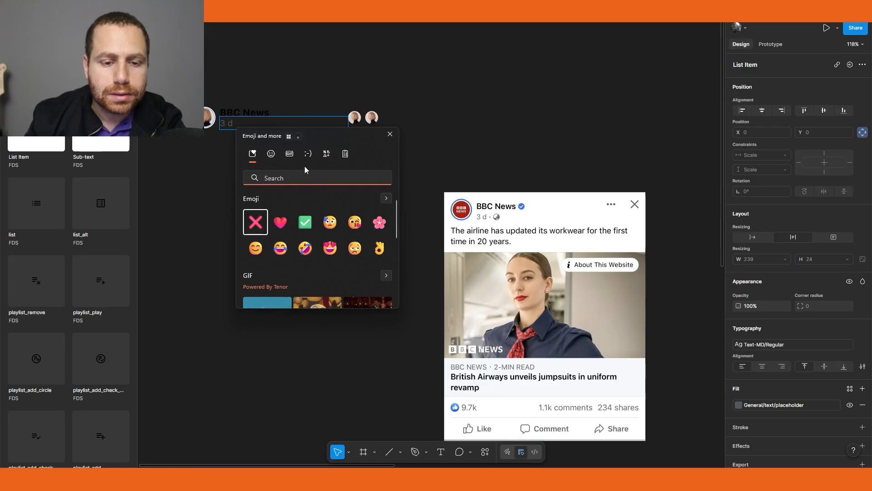
click(328, 156)
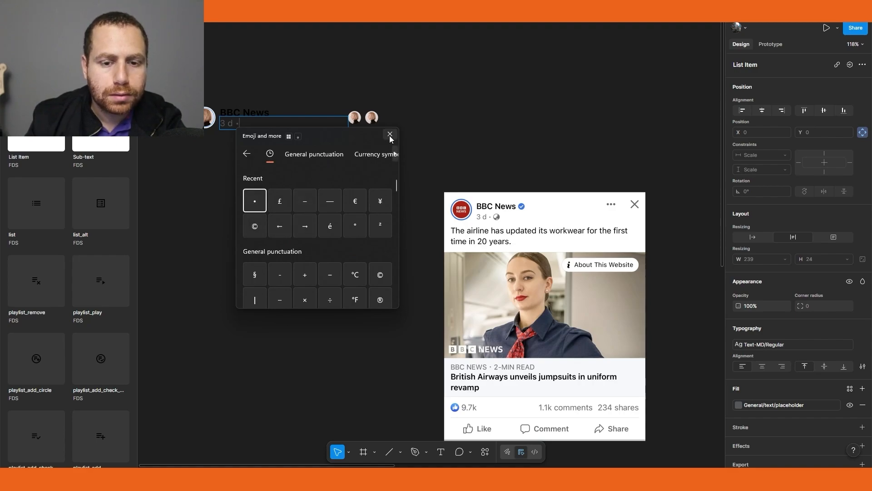
click(389, 135)
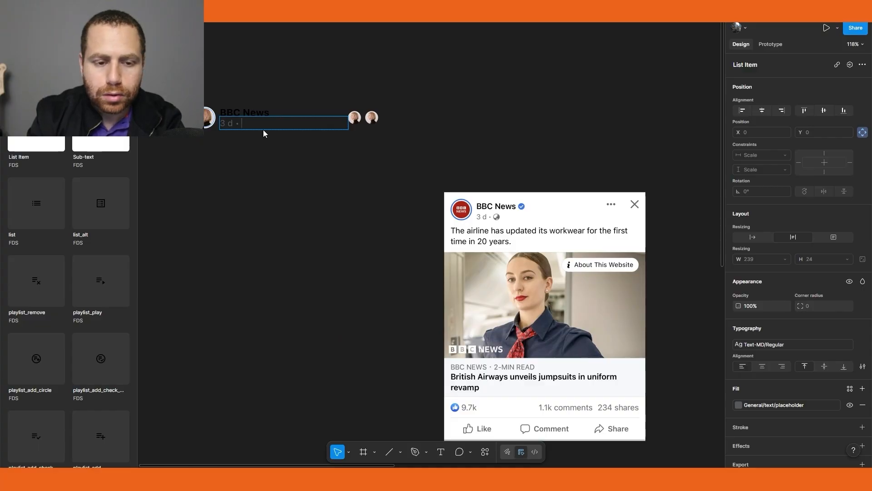
Insert a globe emoji after the dot in the subtext and leave text editing
key(super+period)
text(glo)
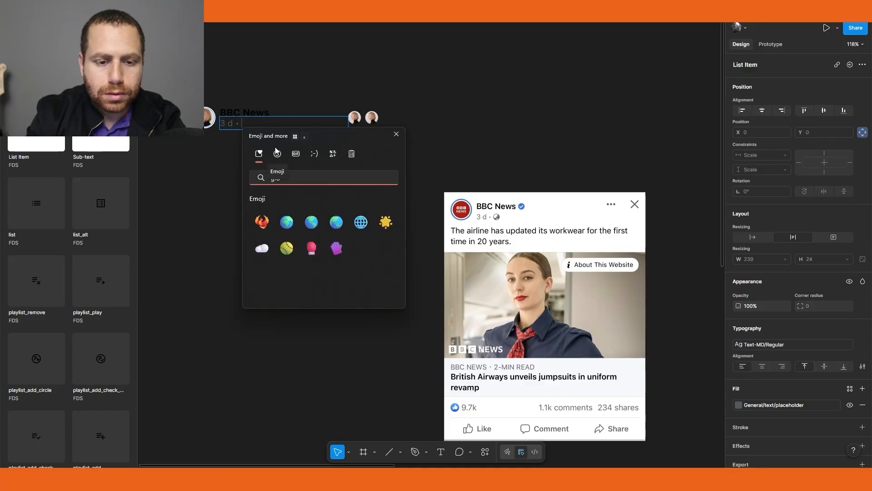
key(Down)
key(Return)
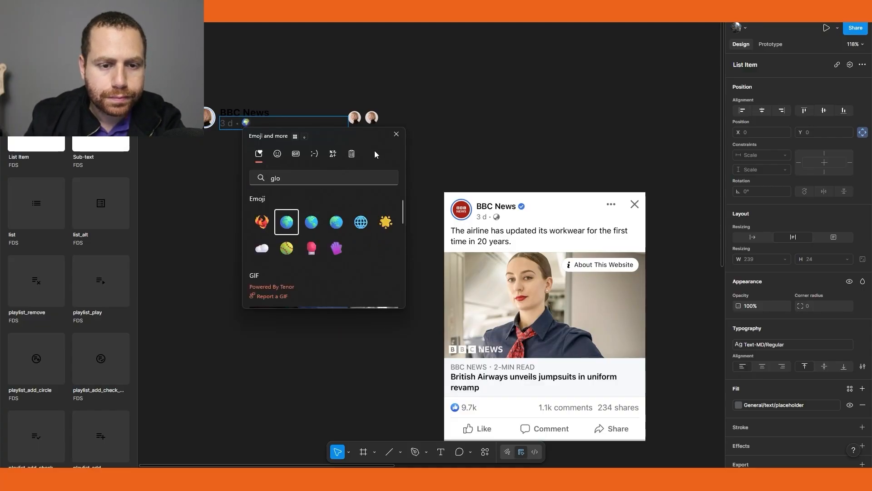
key(Escape)
key(Escape)
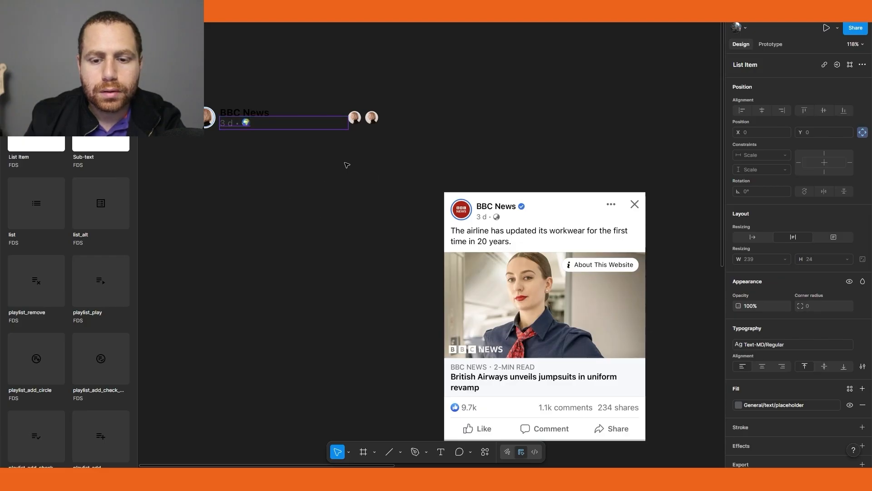
Swap the first right-side avatar for the dots-horizontal icon
click(357, 120)
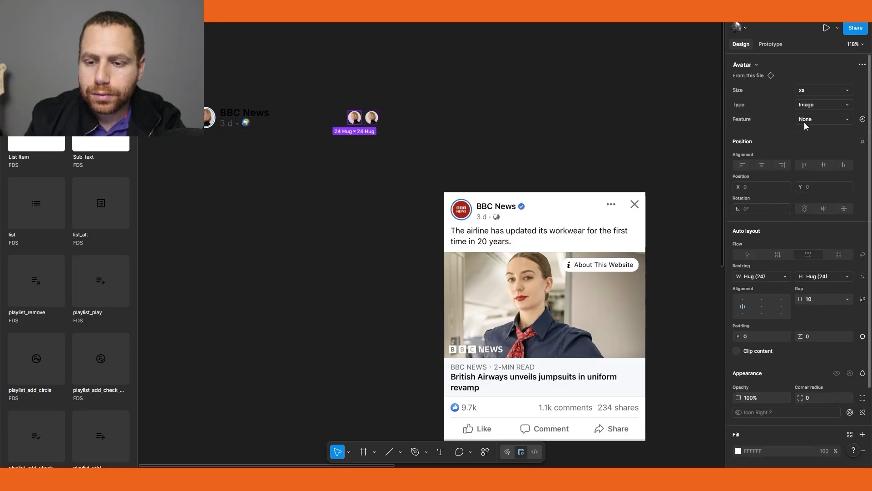
click(757, 66)
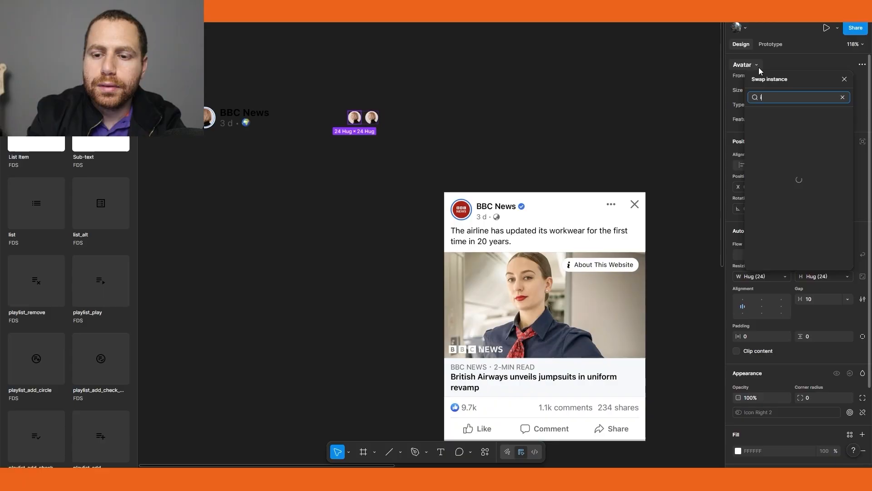
text(dots)
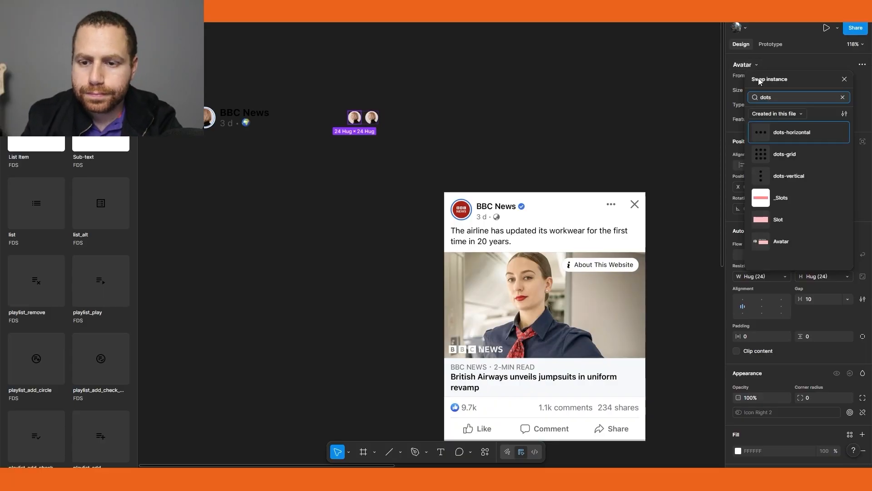
click(758, 131)
Swap the second right-side avatar for the close icon
click(372, 118)
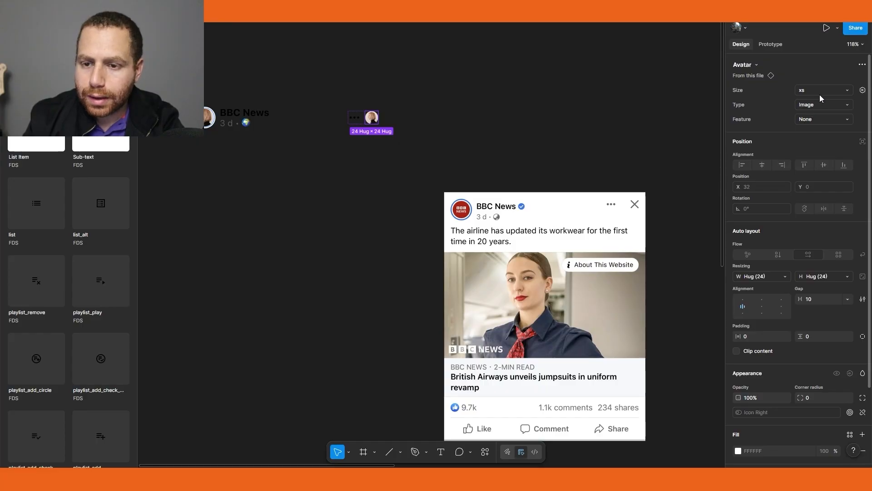
click(757, 65)
text(close)
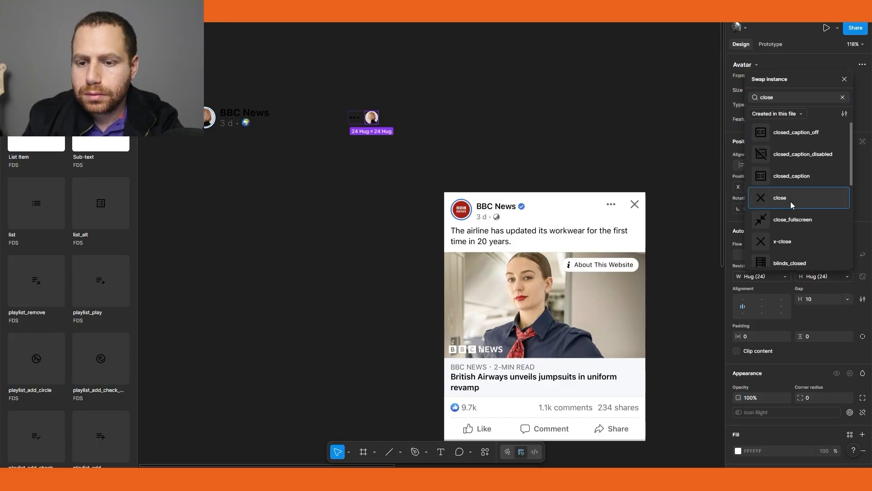
click(791, 199)
click(447, 81)
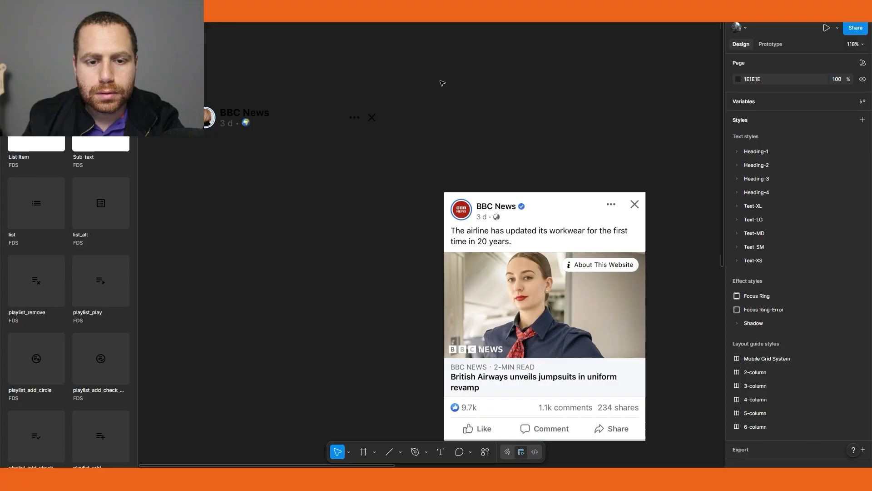
Set the list item's auto layout alignment to the top
click(362, 123)
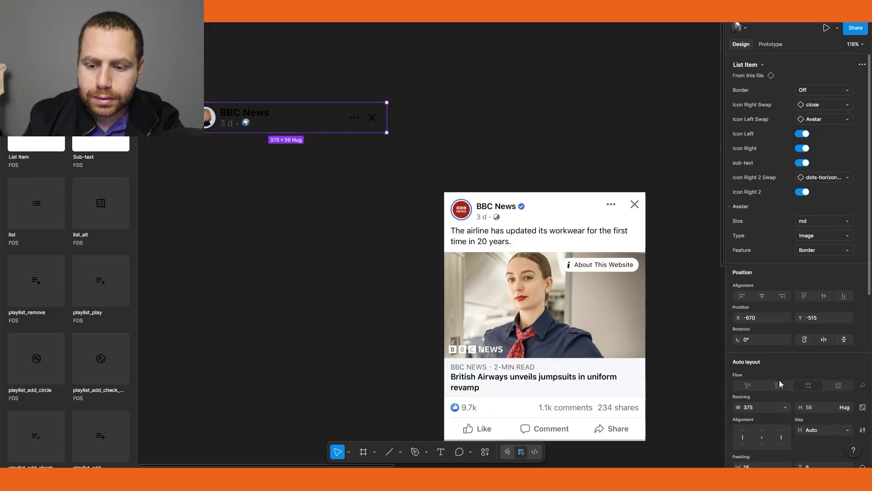
scroll(780, 384, down, 1)
click(763, 384)
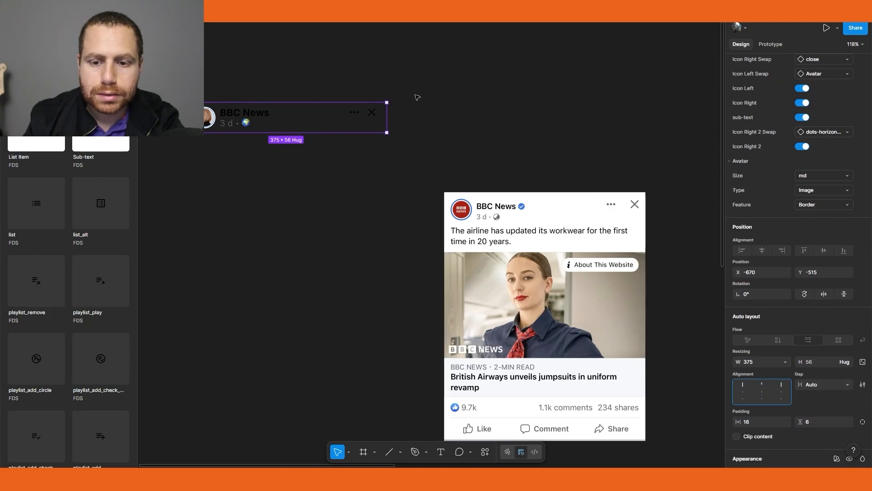
Change the right-side icons' color to the General/icon/placeholder variable
double_click(365, 110)
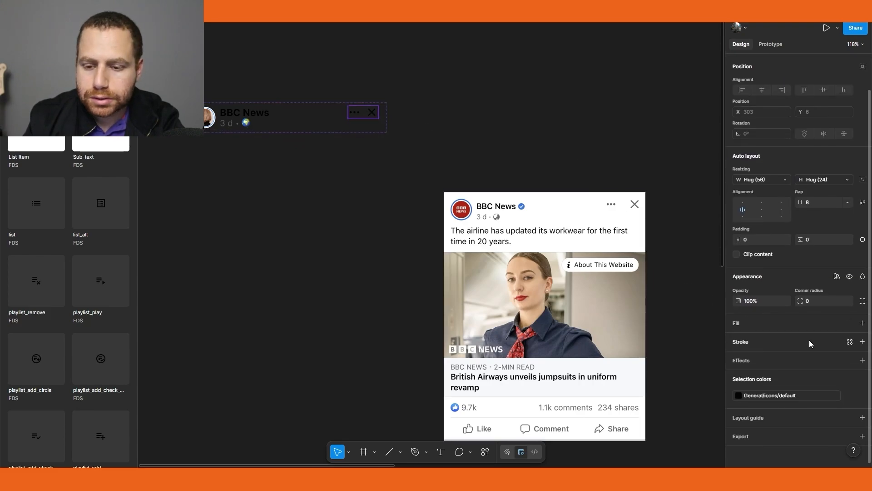
click(769, 392)
text(icon )
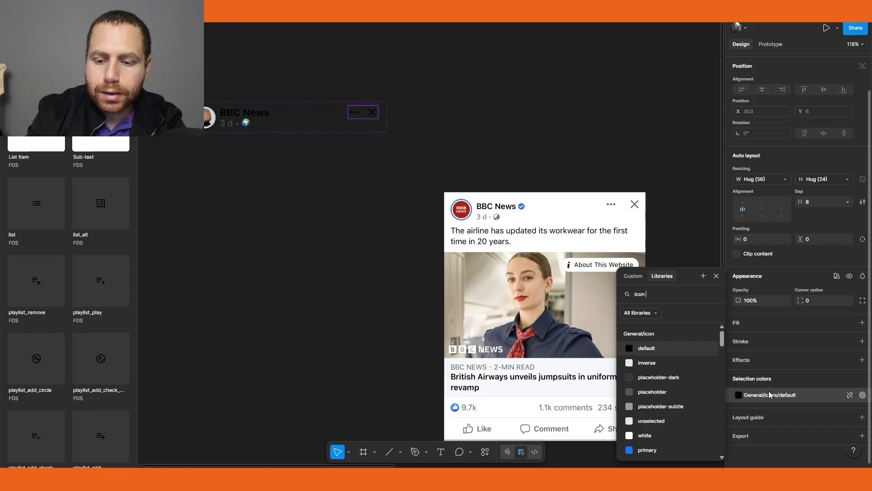
text(p)
click(663, 362)
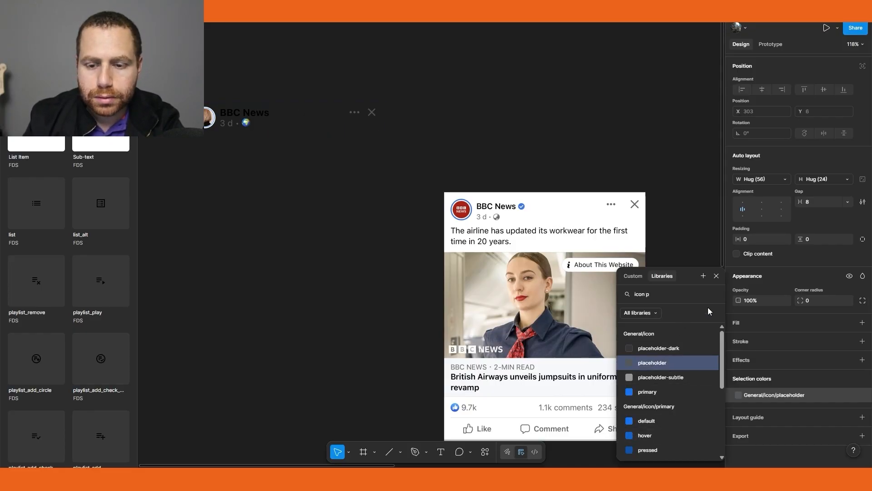
Add a text layer reading "The airline has updated its workwear for the first time in 20 years." below the header
click(716, 276)
click(197, 240)
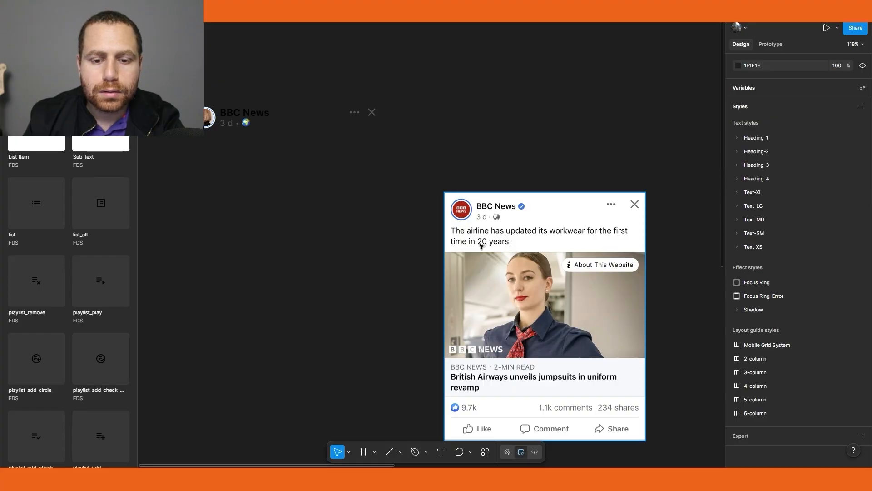
key(t)
click(204, 158)
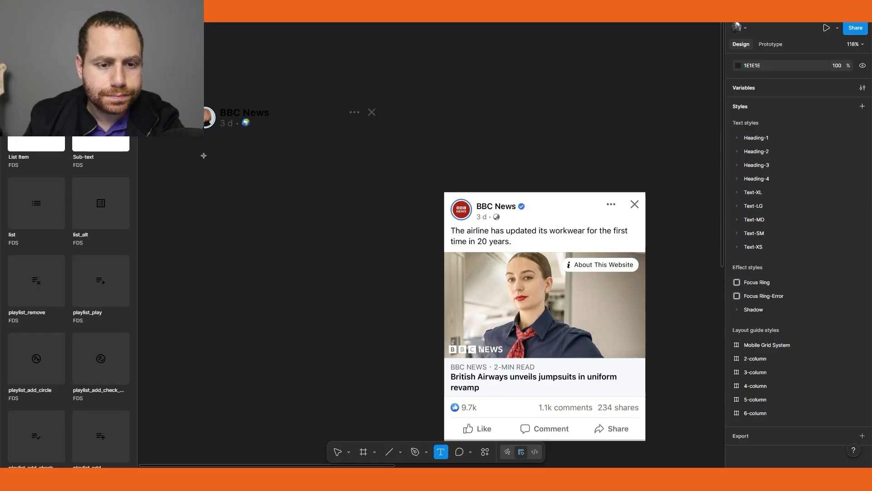
text(Th)
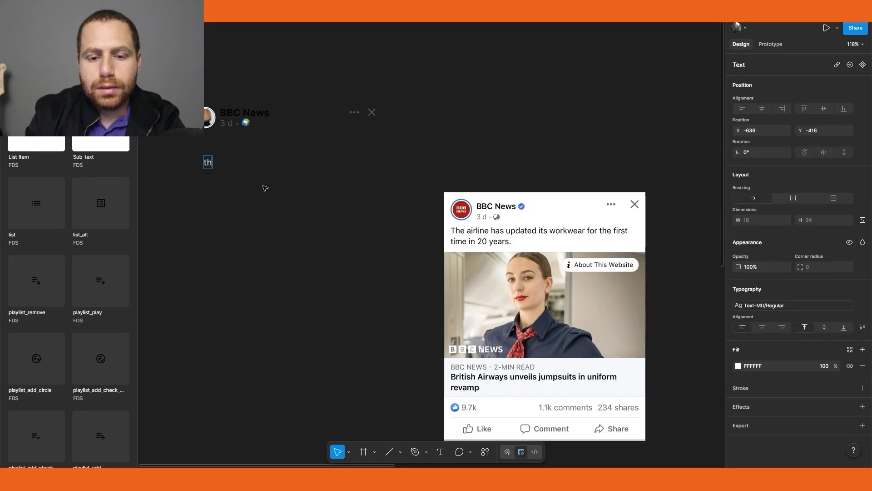
key(BackSpace)
key(BackSpace)
text(The Air)
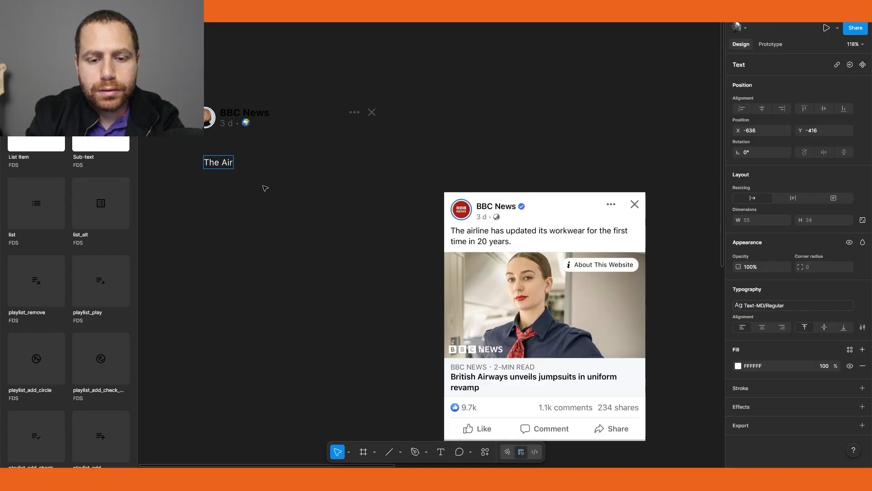
key(BackSpace)
key(BackSpace)
text(airli)
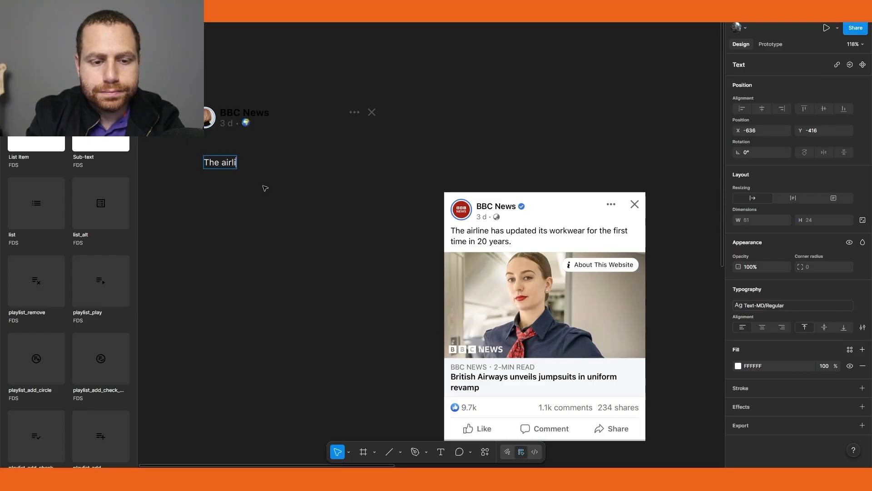
text(ne has up)
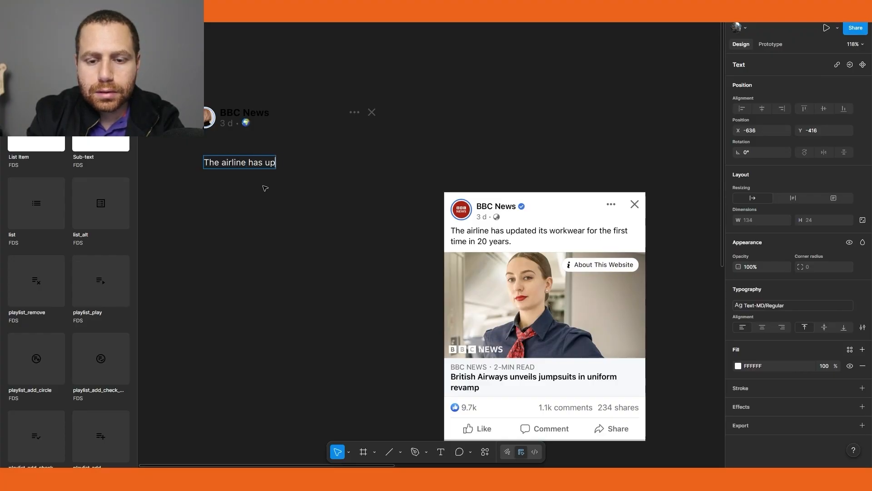
text(dated its work)
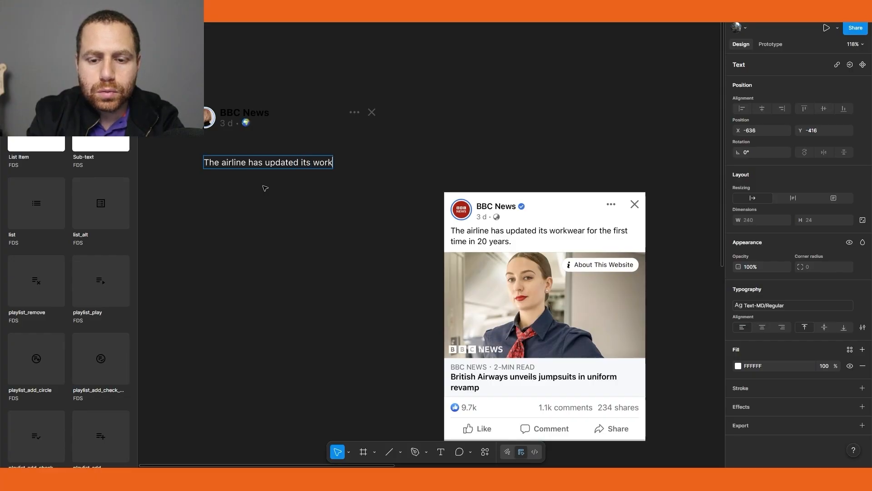
text(wear for the )
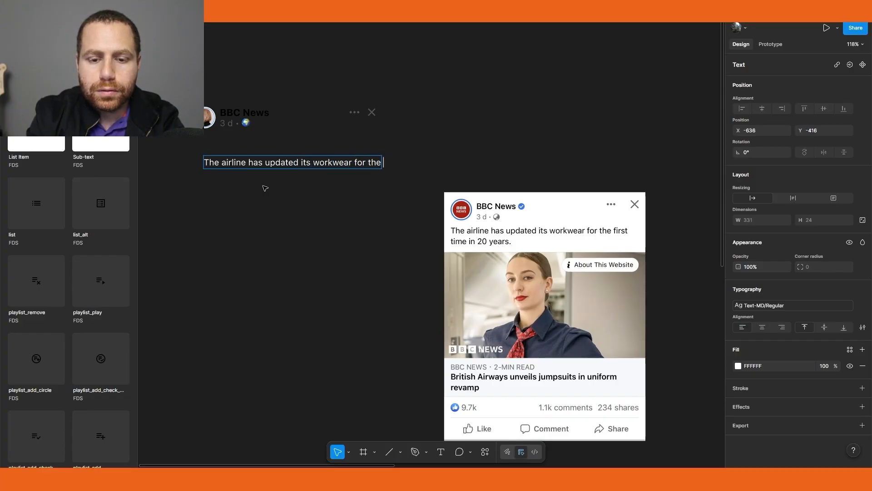
text(first time i)
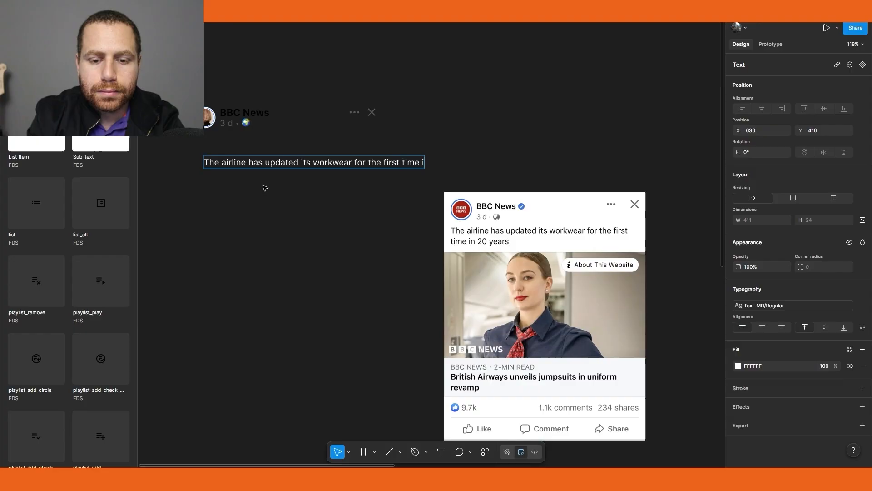
text(n 20 years)
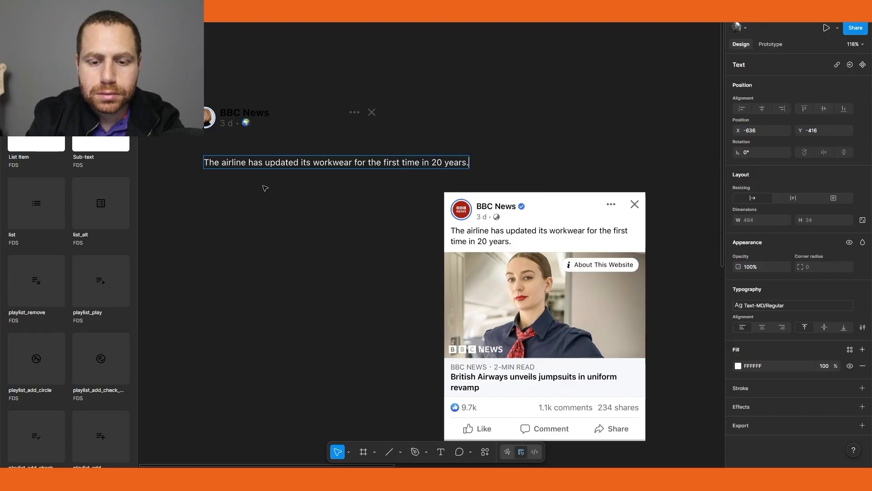
text(.)
key(Escape)
Narrow the text box so the sentence wraps onto two lines and align it under the header
drag(469, 162, 378, 168)
drag(302, 170, 292, 168)
click(292, 257)
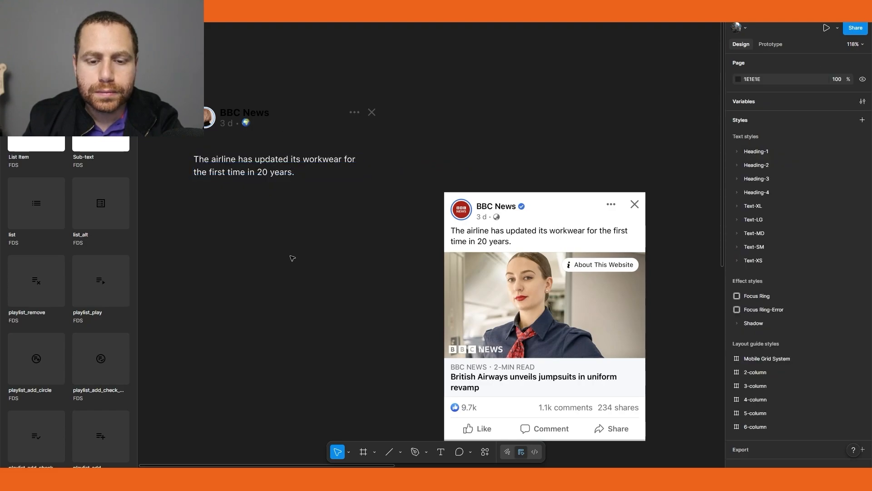
Place a _Link component instance from the assets below the post text
scroll(323, 182, down, 1)
scroll(323, 182, left, 1)
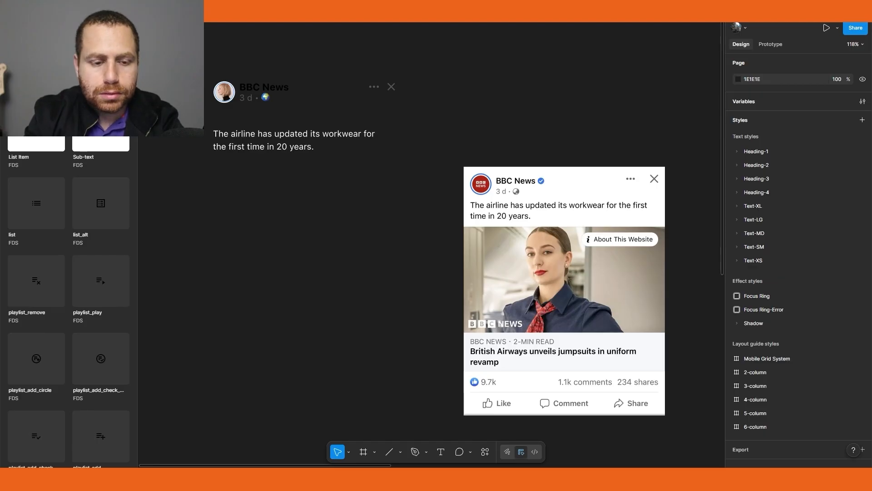
key(BackSpace)
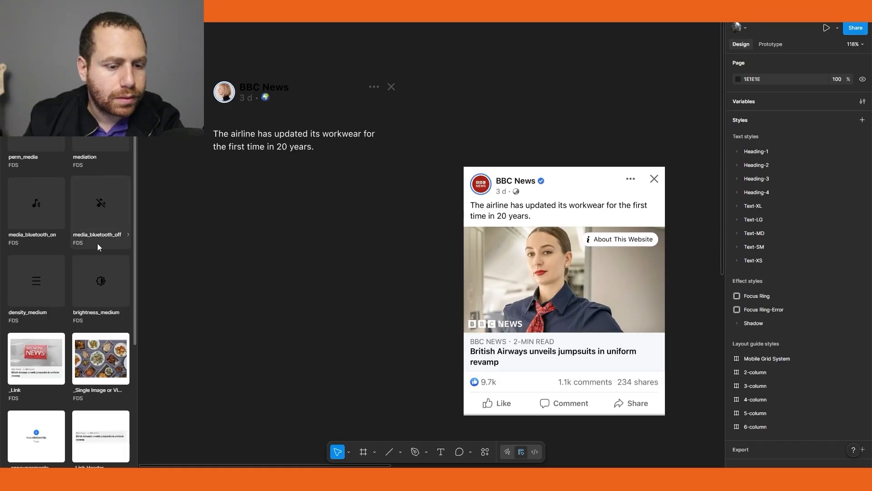
scroll(97, 244, down, 2)
drag(41, 312, 307, 270)
drag(312, 355, 312, 300)
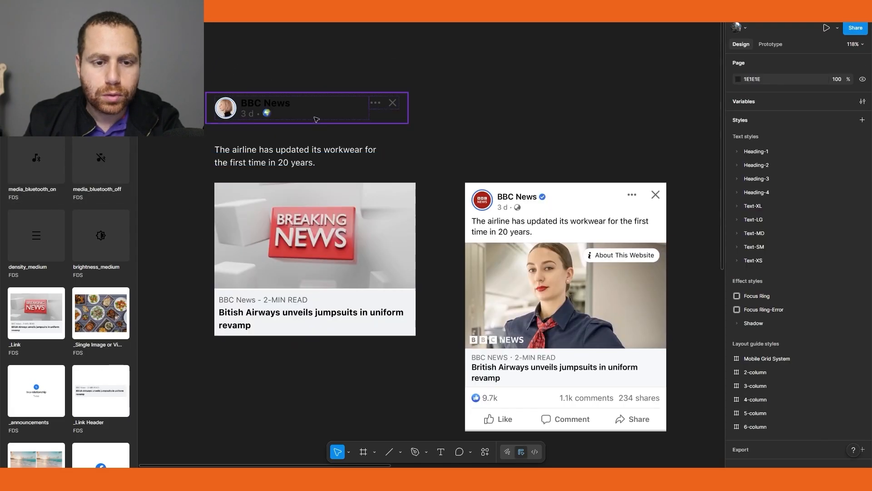
Wrap the header list item and the post text in an auto layout frame with a gap of 8
click(317, 118)
shift+click(317, 152)
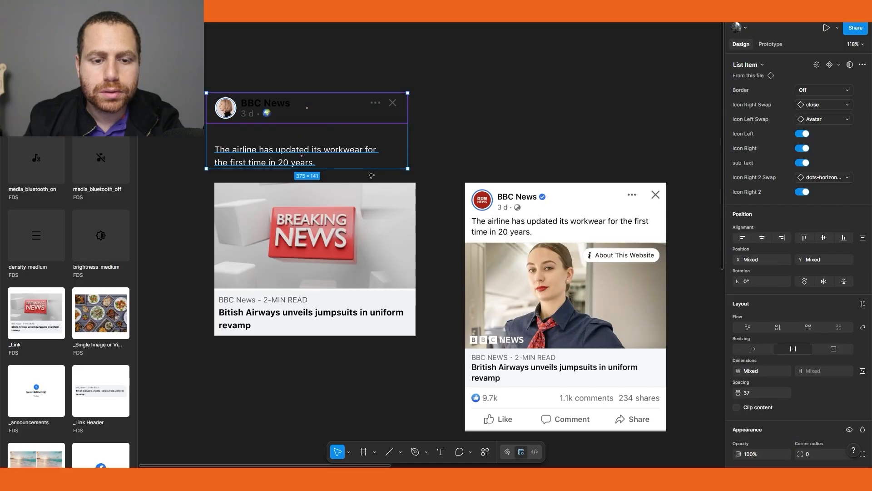
key(shift+a)
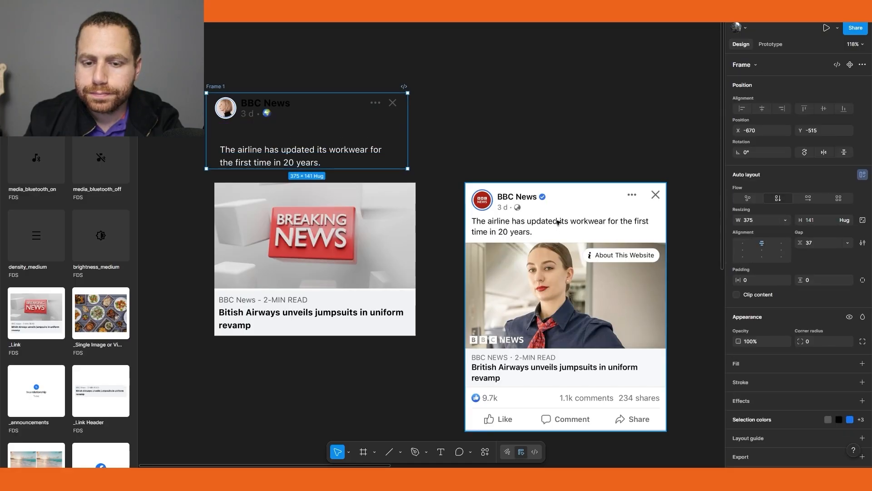
click(819, 243)
text(8)
key(Return)
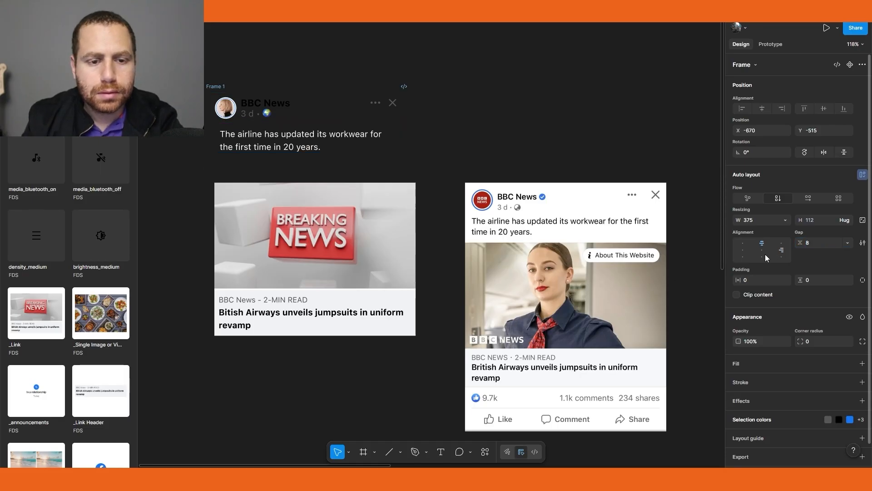
Rename the new frame to Header
double_click(222, 87)
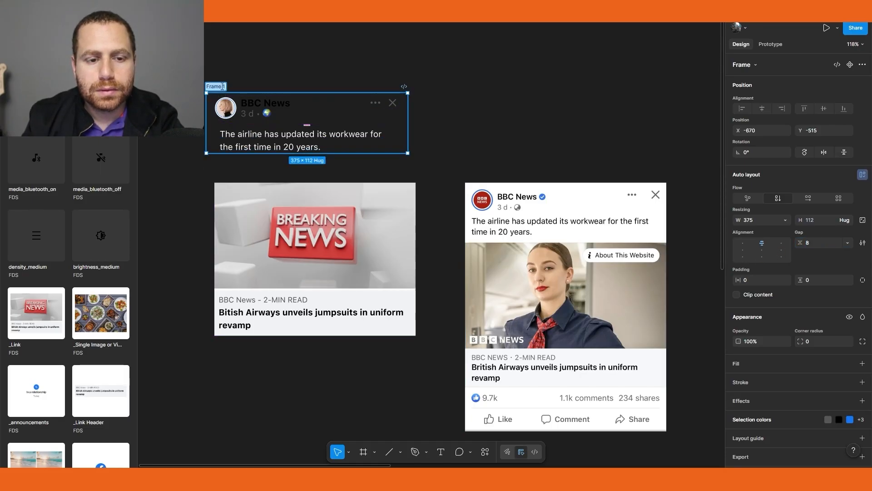
text(Header)
key(Return)
key(Escape)
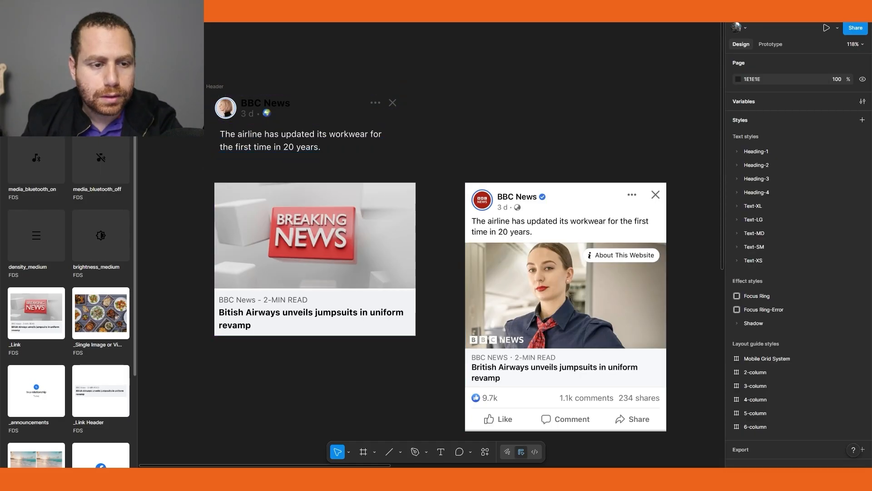
Place a Button component instance below the link card
click(106, 81)
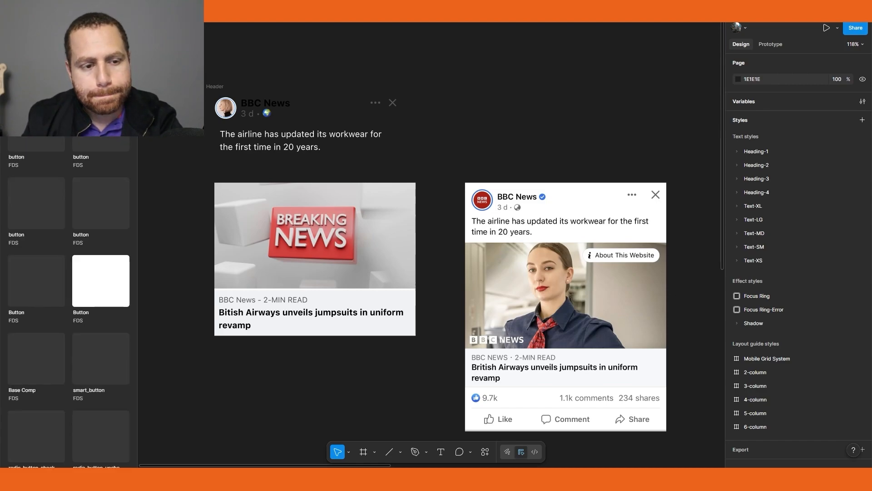
drag(100, 280, 270, 398)
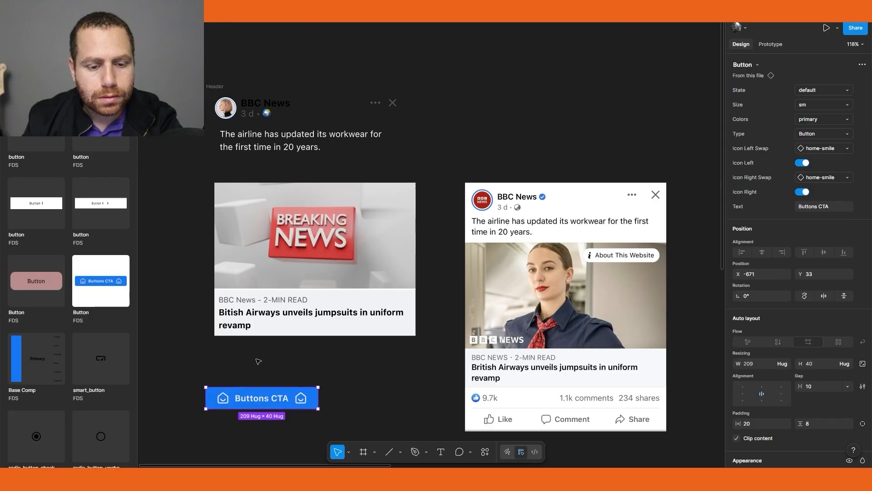
scroll(283, 344, down, 1)
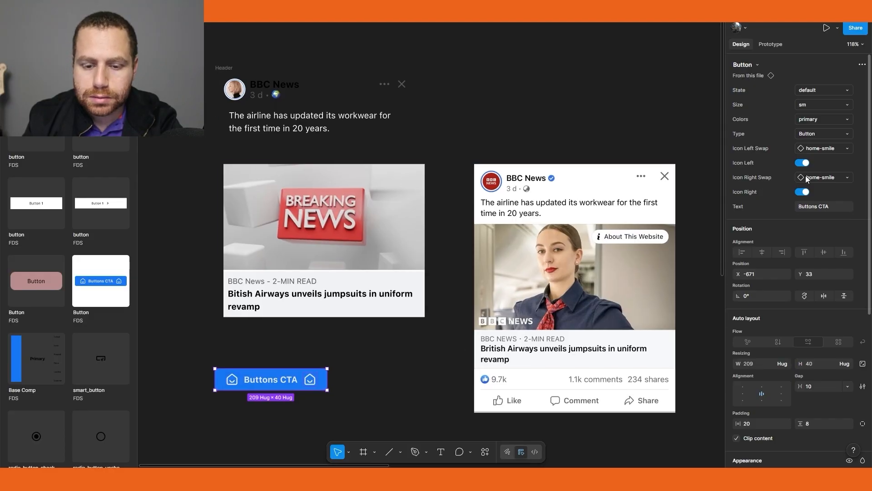
Turn off the button's right icon and set its text to Like
click(803, 192)
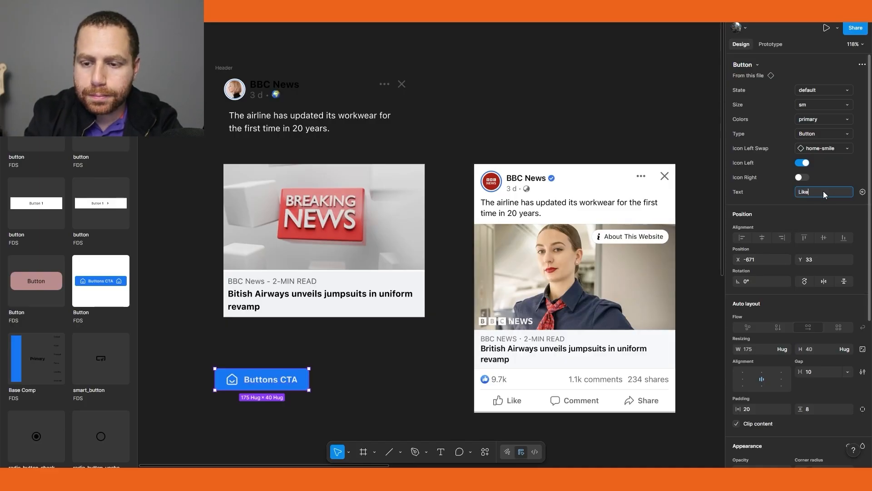
key(Return)
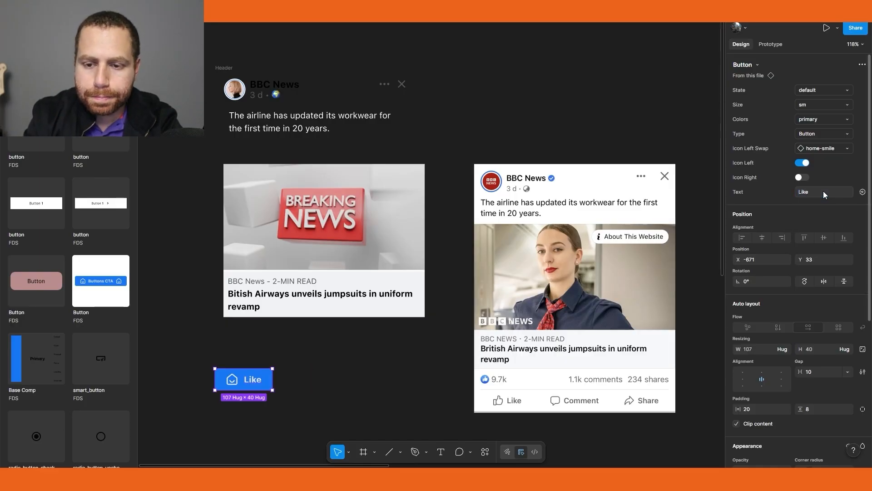
Swap the button's left icon for the thumb_up icon
double_click(231, 385)
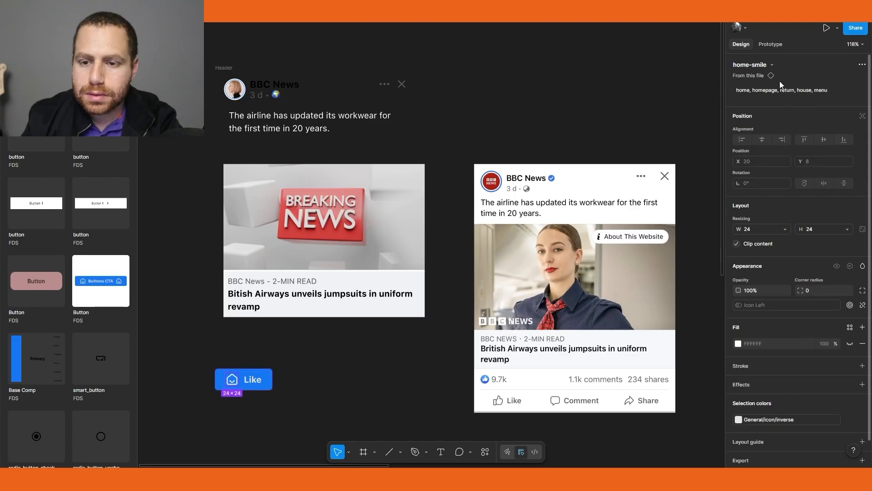
click(775, 67)
text(thumbs)
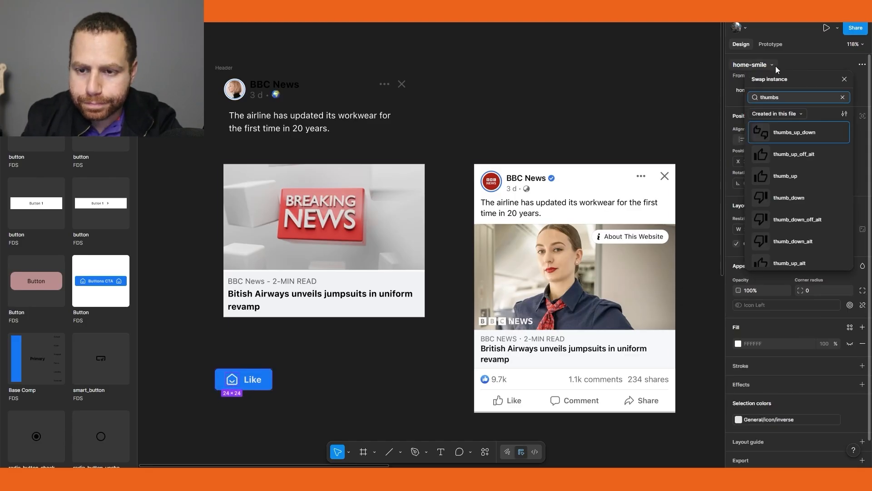
click(795, 182)
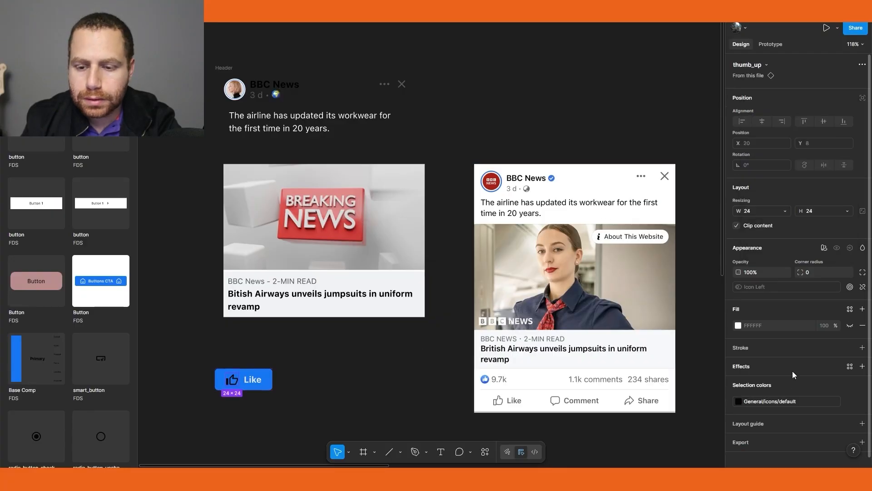
Change the thumb_up icon's color to the General/icon/placeholder variable
click(738, 401)
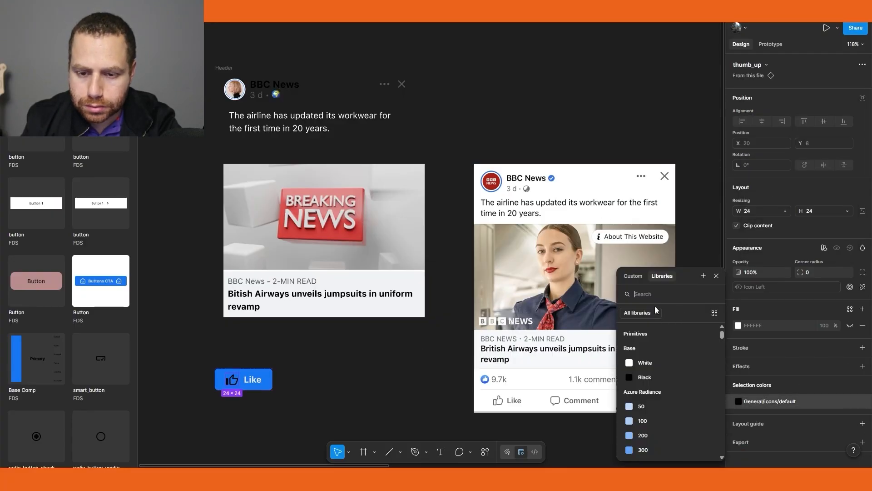
text(icon p)
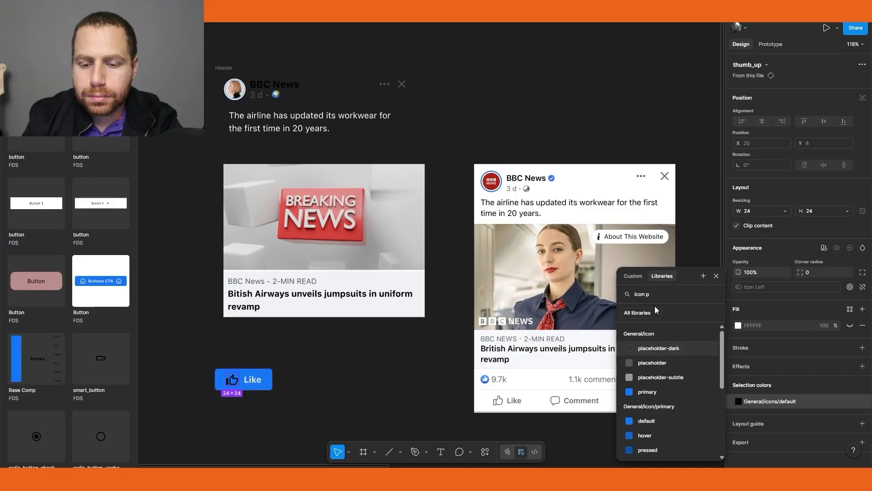
click(658, 362)
click(716, 275)
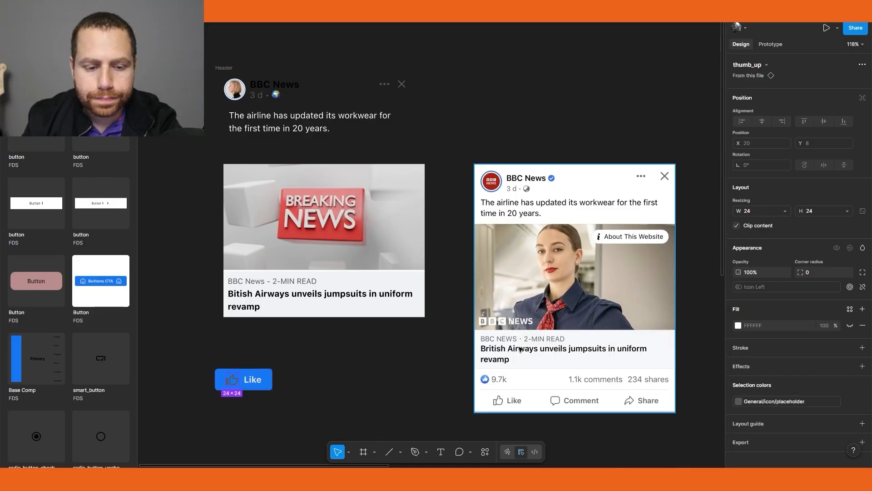
Set the Like button's color variant to neutral-ghost
click(252, 380)
click(758, 398)
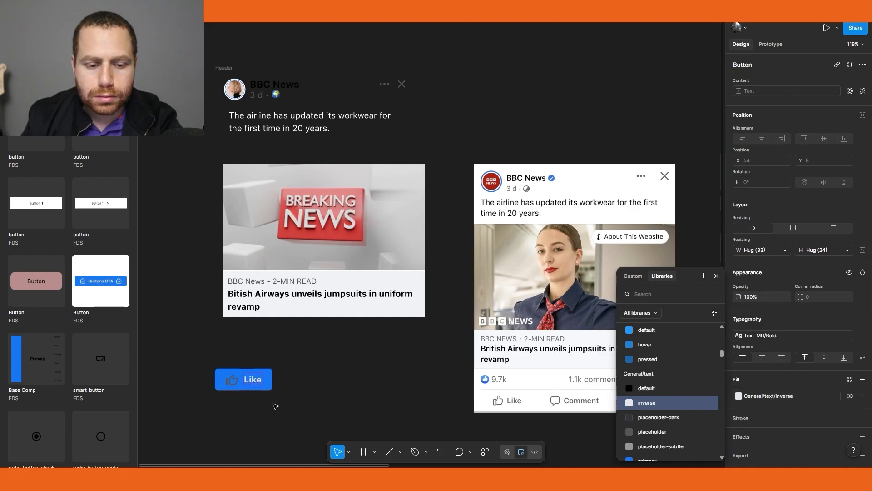
click(264, 387)
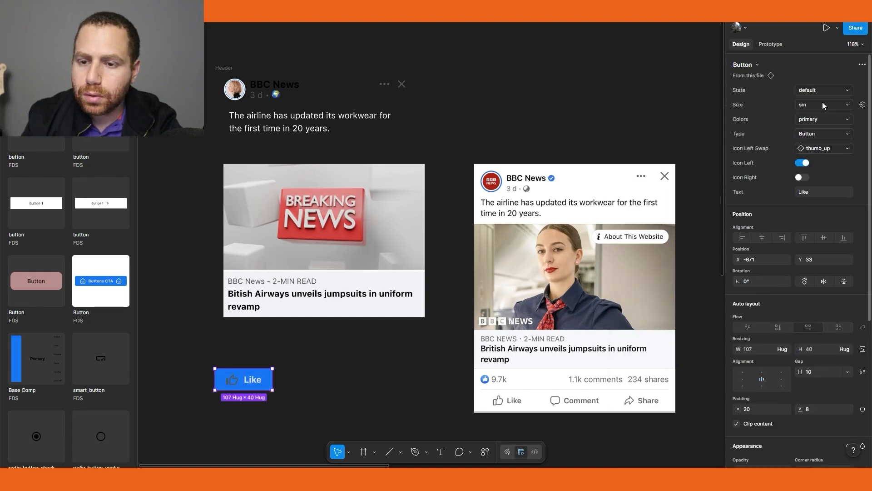
click(821, 119)
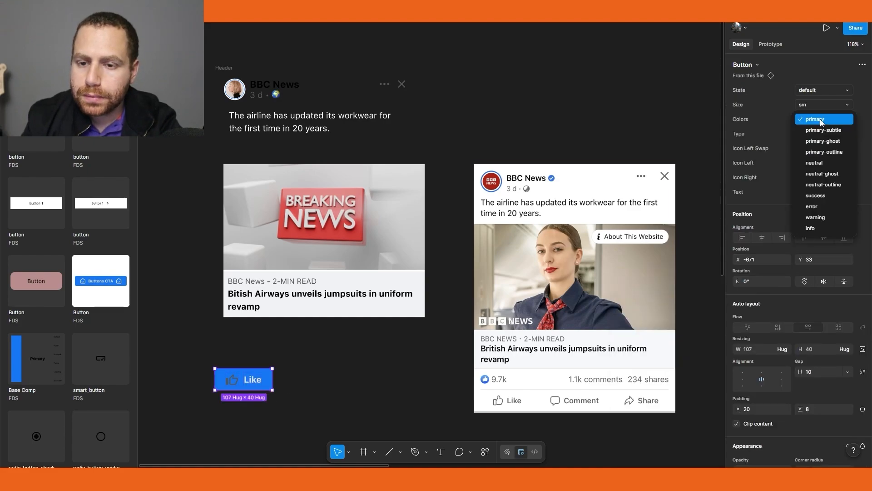
click(830, 176)
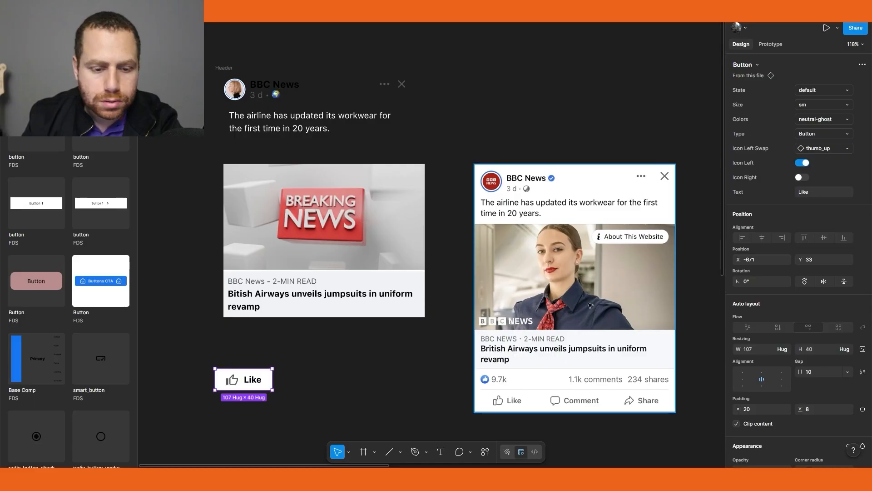
click(388, 352)
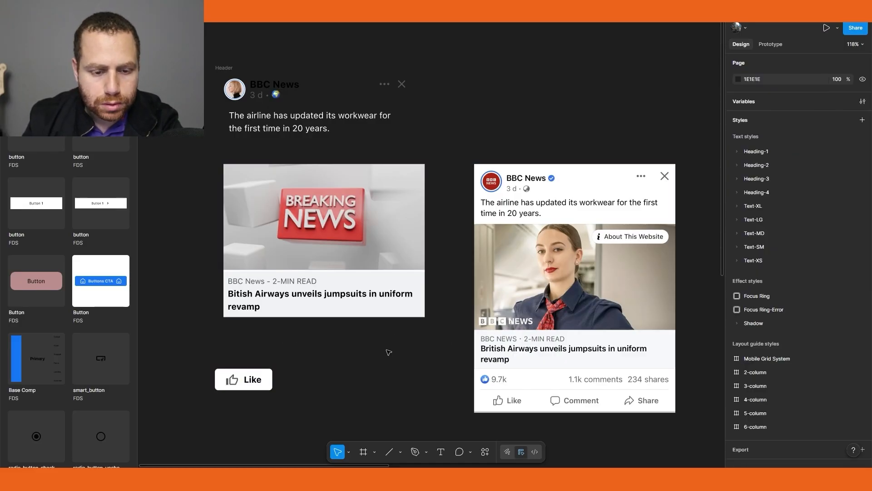
Set the Like label's text color to the General/text/placeholder variable
double_click(252, 380)
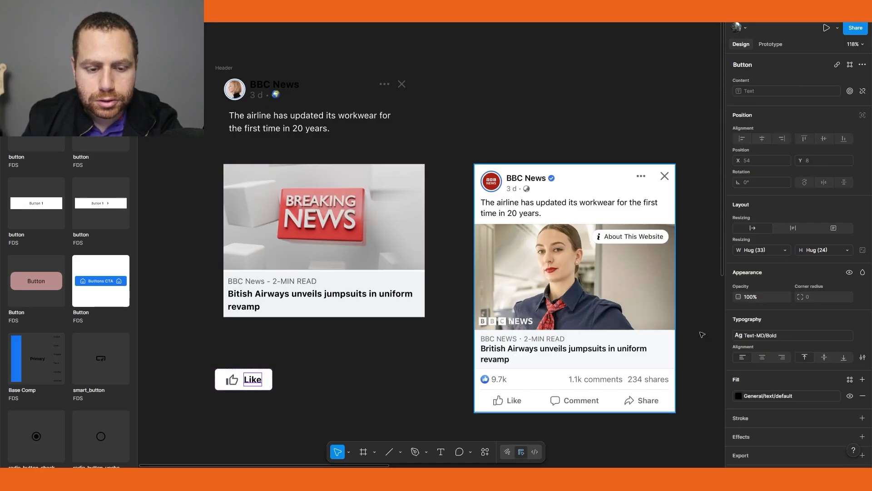
click(762, 399)
text(text)
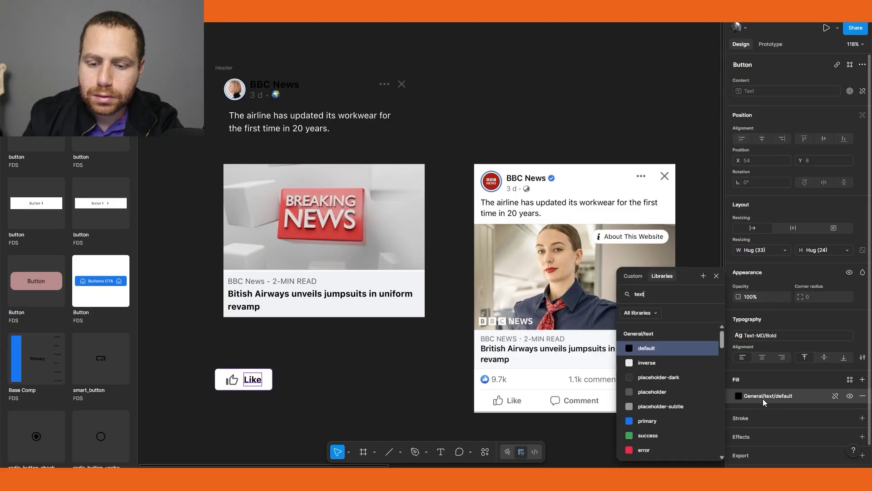
click(688, 397)
click(340, 383)
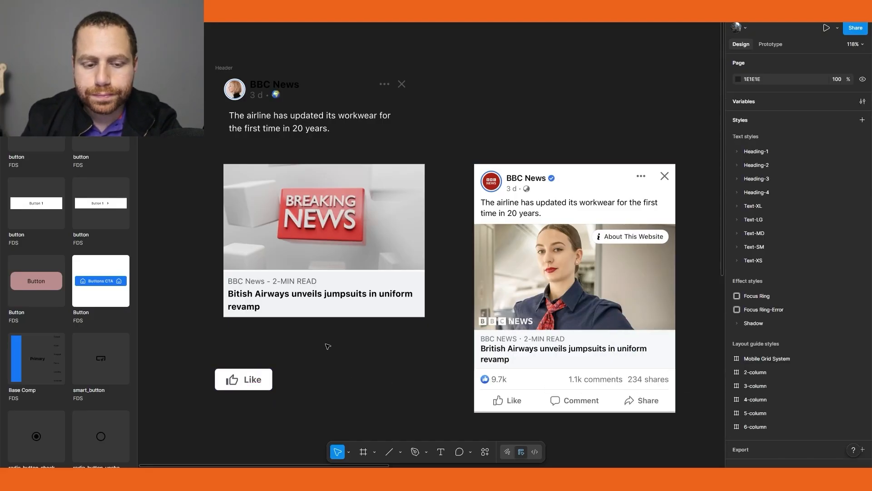
Set the Like button's corner radius to 0
click(233, 379)
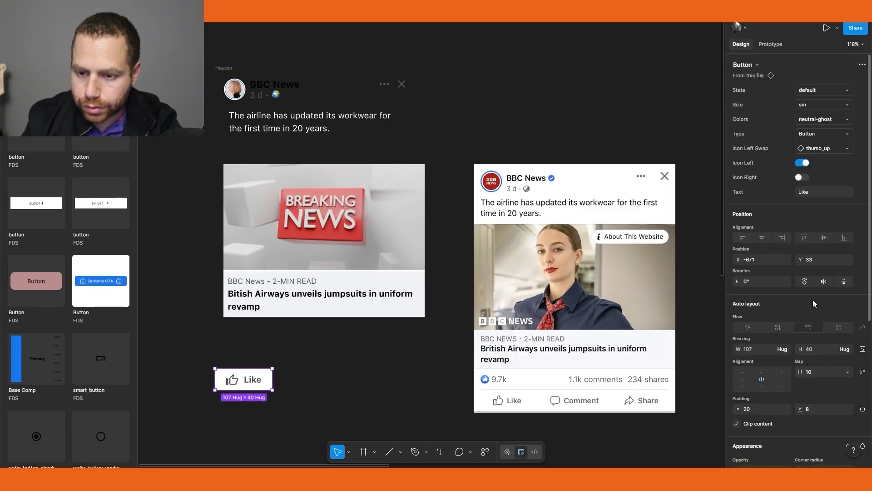
scroll(808, 393, down, 2)
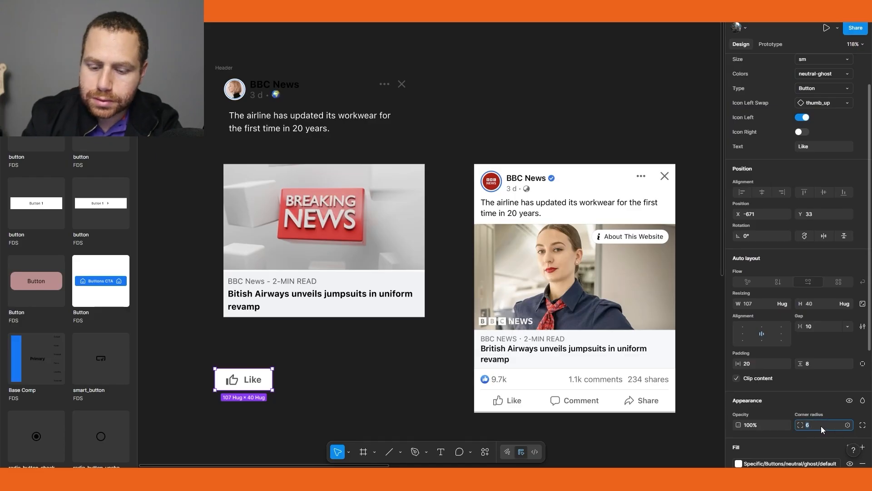
text(0)
key(Return)
click(331, 385)
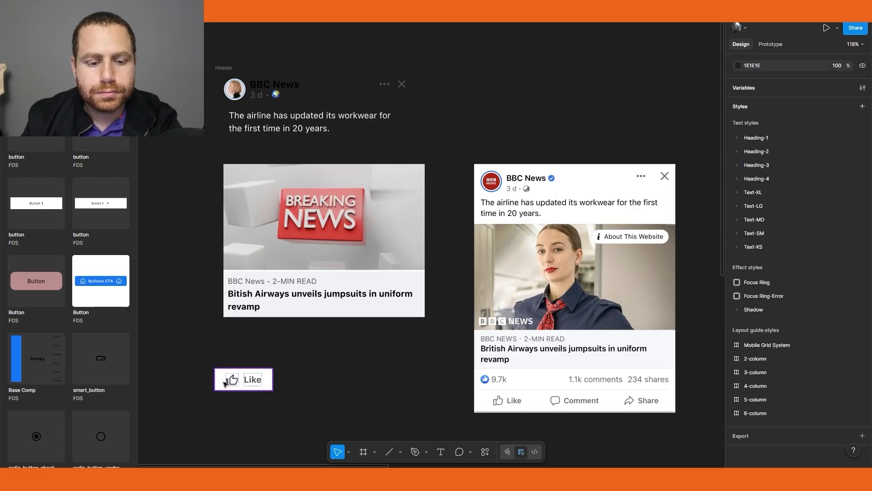
Duplicate the Like button twice to form a row of three buttons
drag(225, 383, 284, 383)
key(ctrl+d)
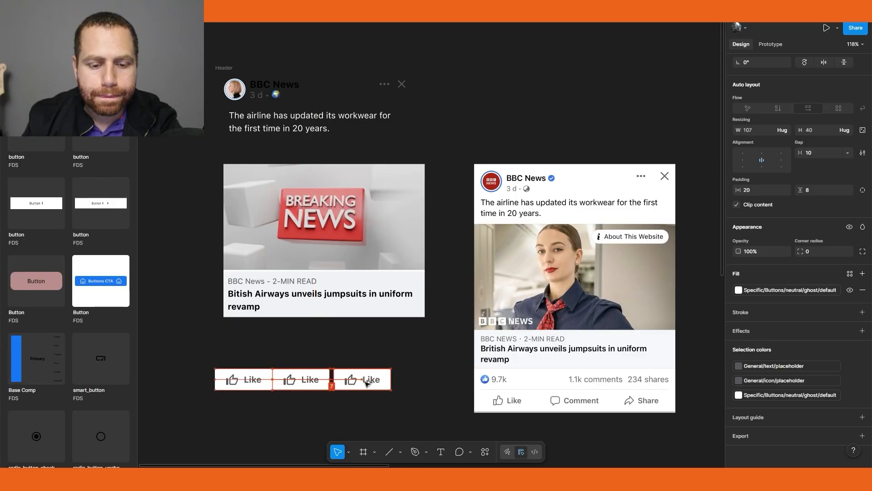
Change the middle button's label to Comment
double_click(315, 381)
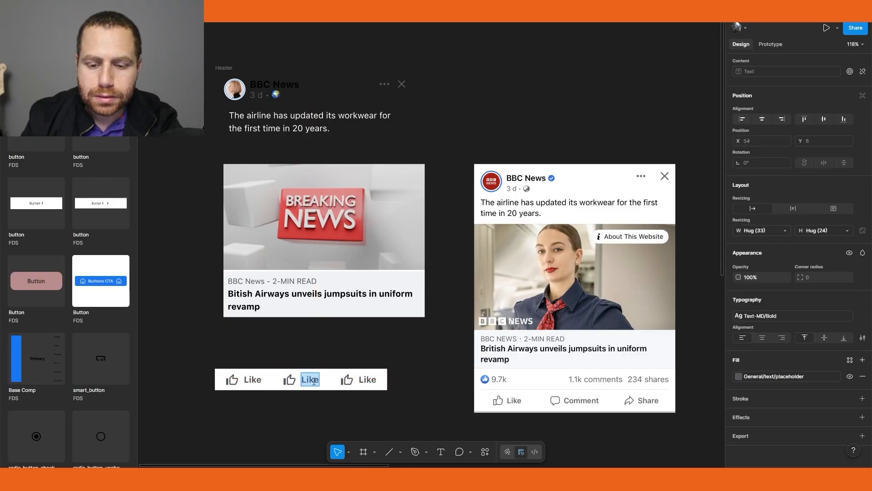
text(Comm)
key(BackSpace)
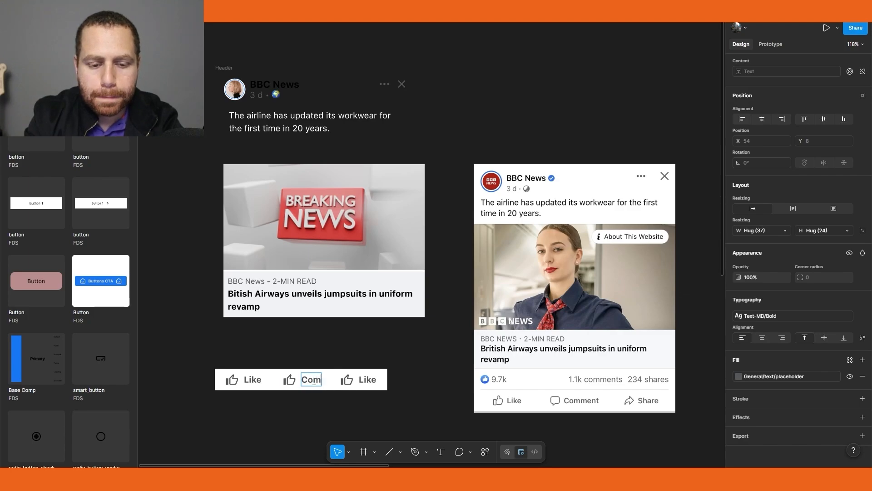
click(377, 384)
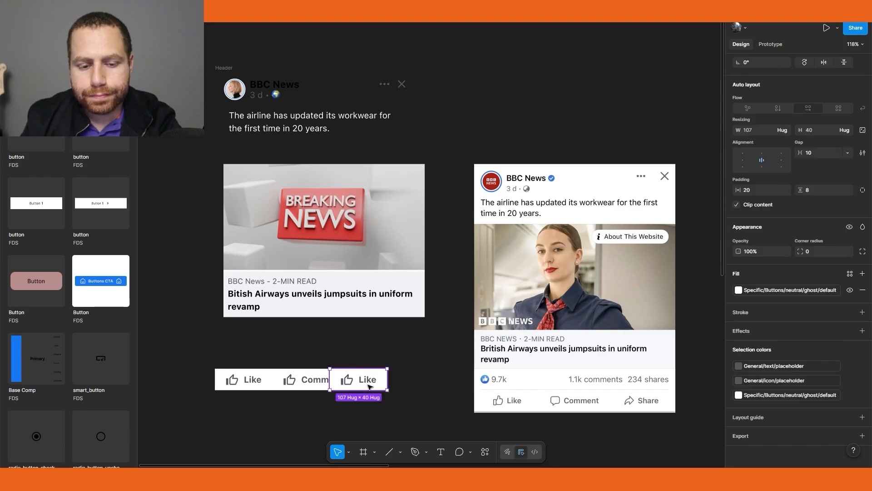
Change the third button's label to Share
double_click(390, 384)
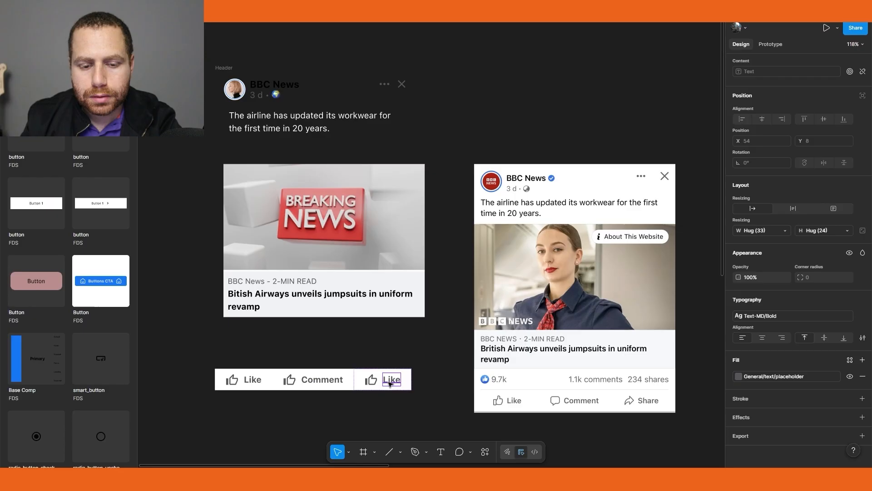
double_click(390, 382)
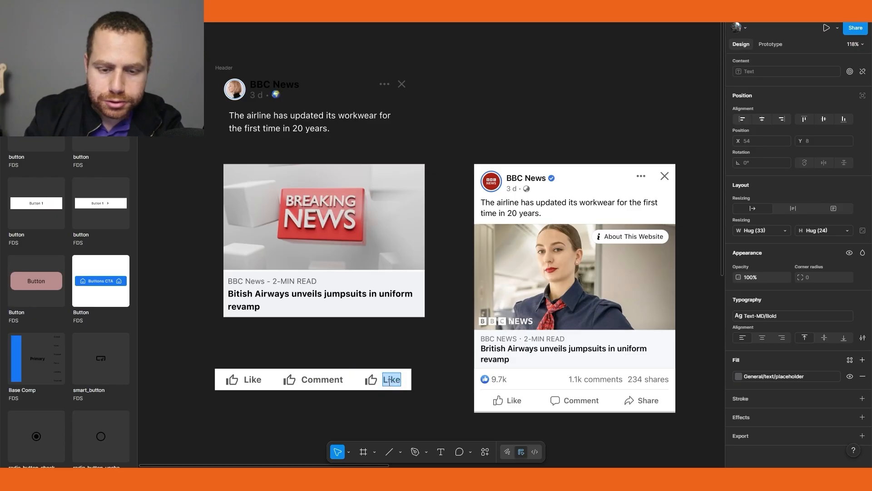
text(Share)
key(Escape)
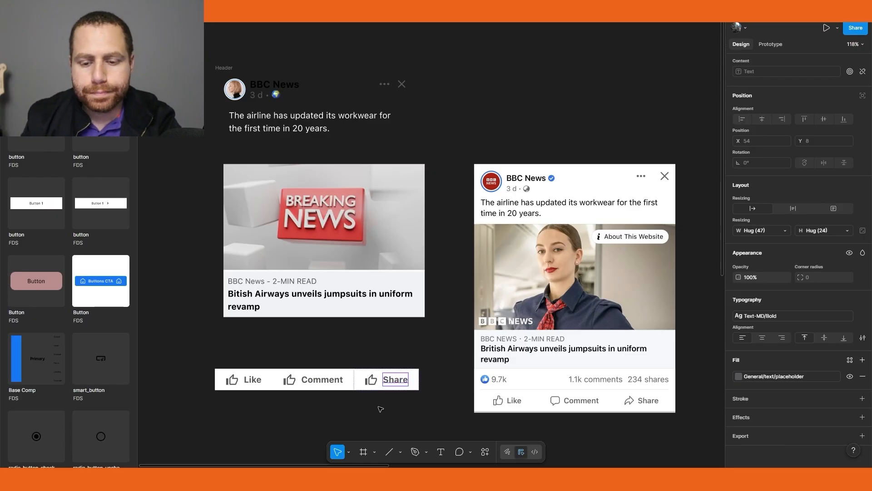
Swap the Share button's icon for the share-06 icon
click(369, 380)
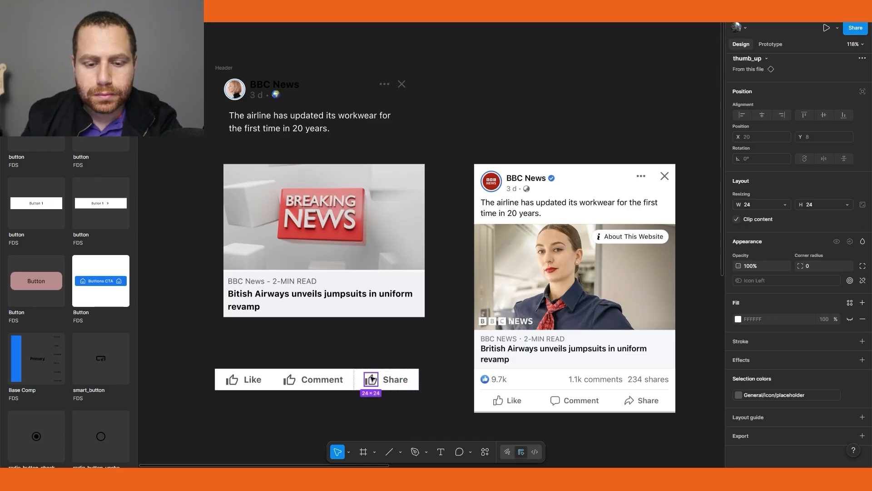
click(766, 59)
text(share)
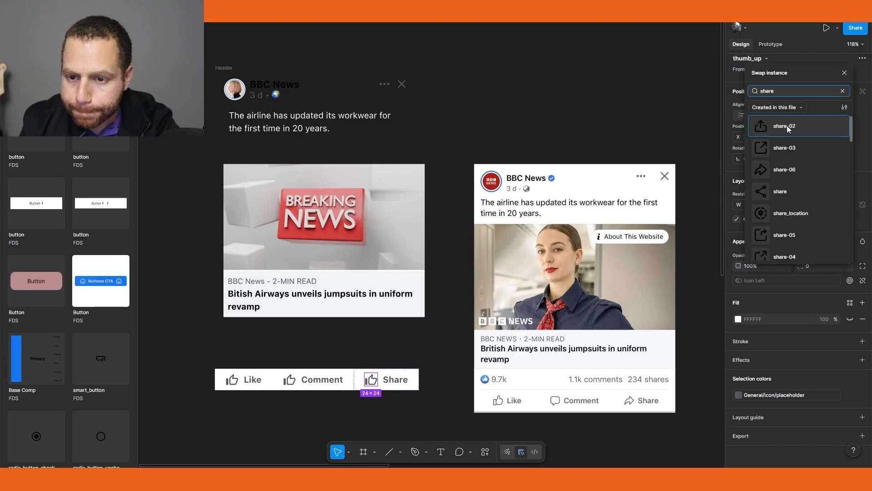
click(786, 167)
Swap the Comment button's icon for the mode_comment icon
click(290, 381)
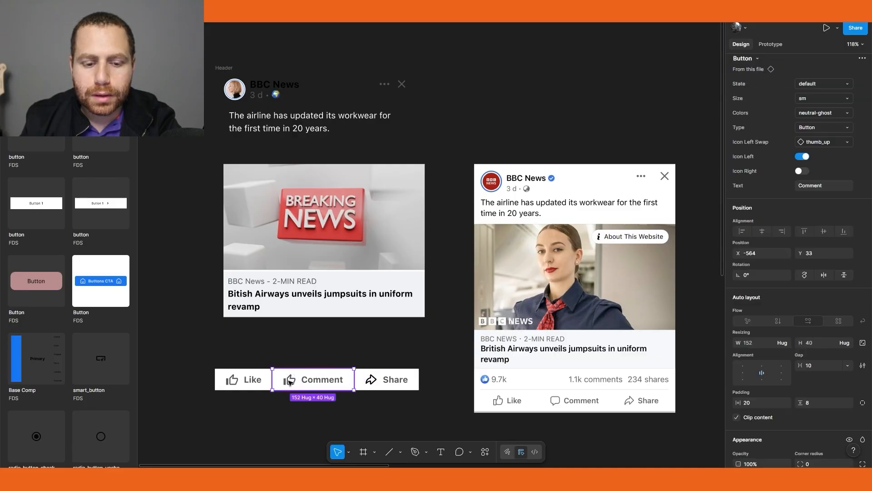
click(290, 381)
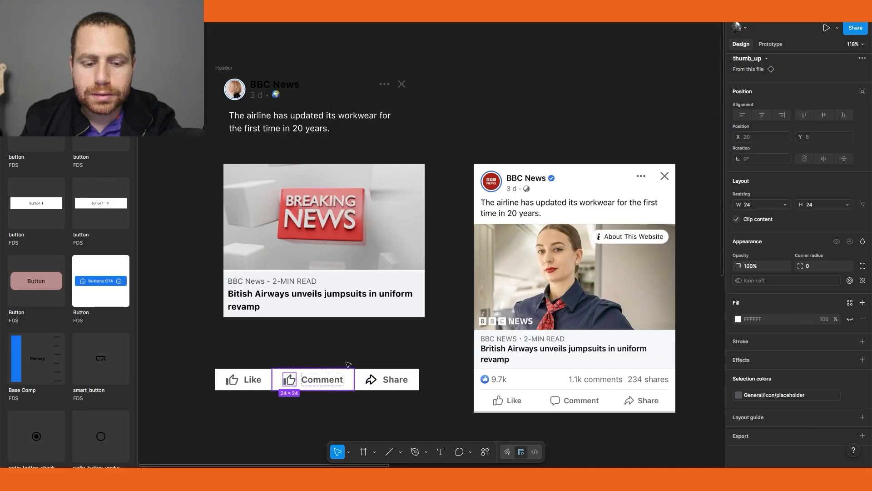
click(771, 59)
text(comment)
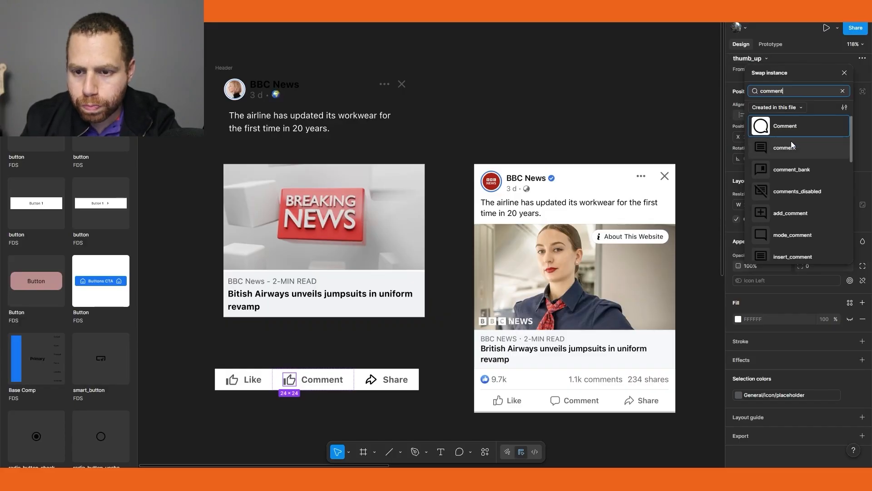
click(792, 233)
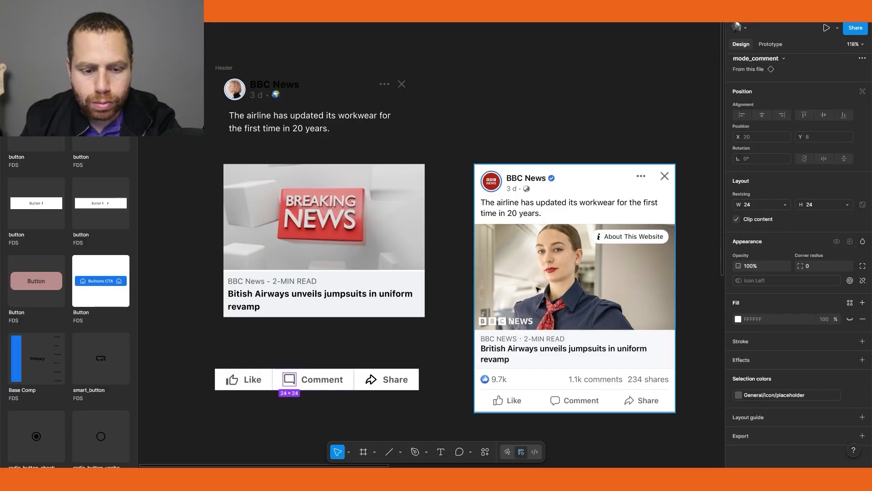
click(340, 424)
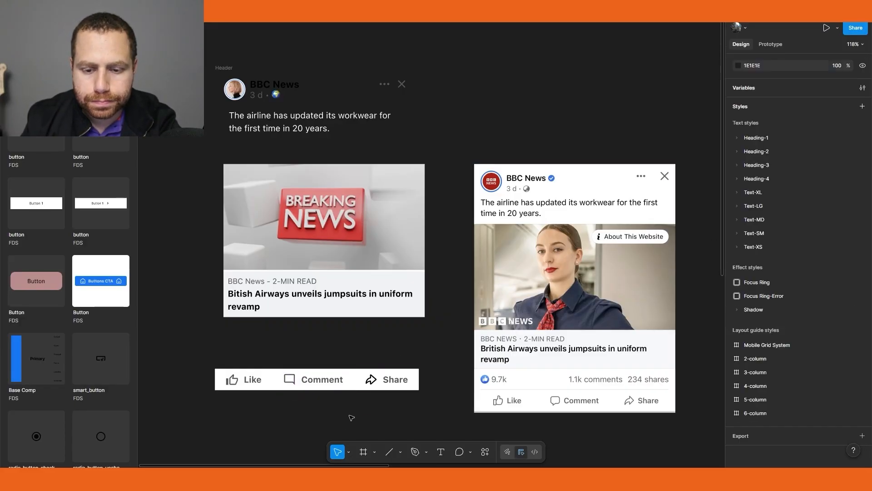
Wrap the Like, Comment and Share buttons in an auto layout frame
click(270, 383)
shift+click(318, 379)
shift+click(392, 380)
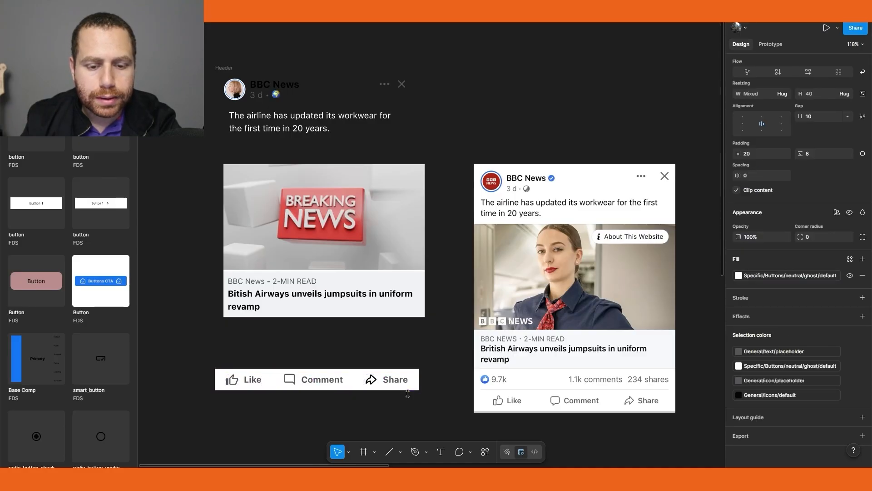
key(shift+a)
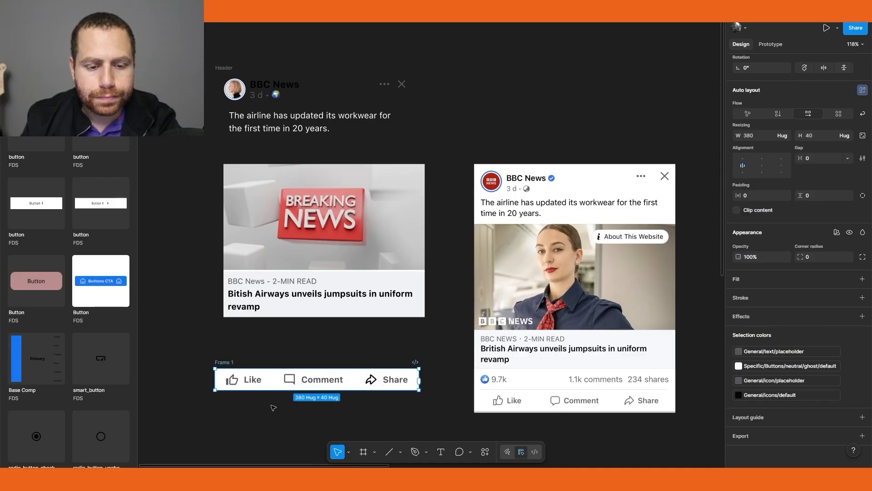
click(283, 414)
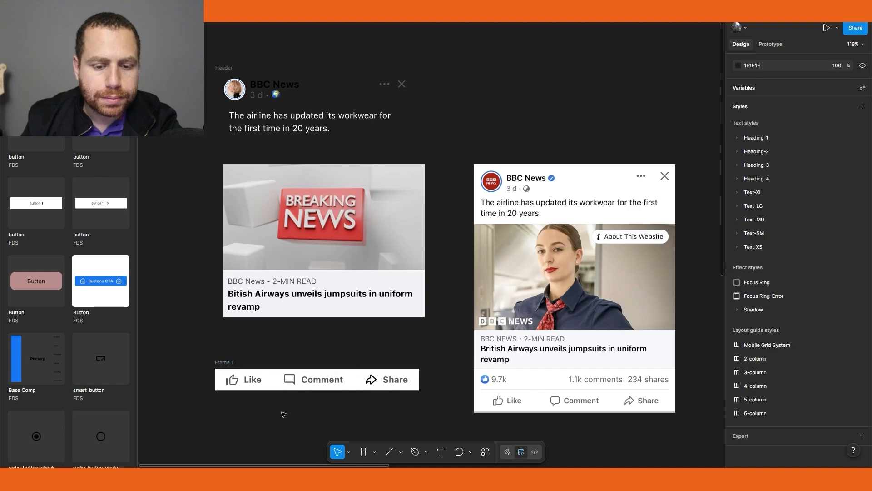
Place a Facebook Emojis Like instance on the canvas and resize it to 20 × 20
drag(289, 353, 296, 341)
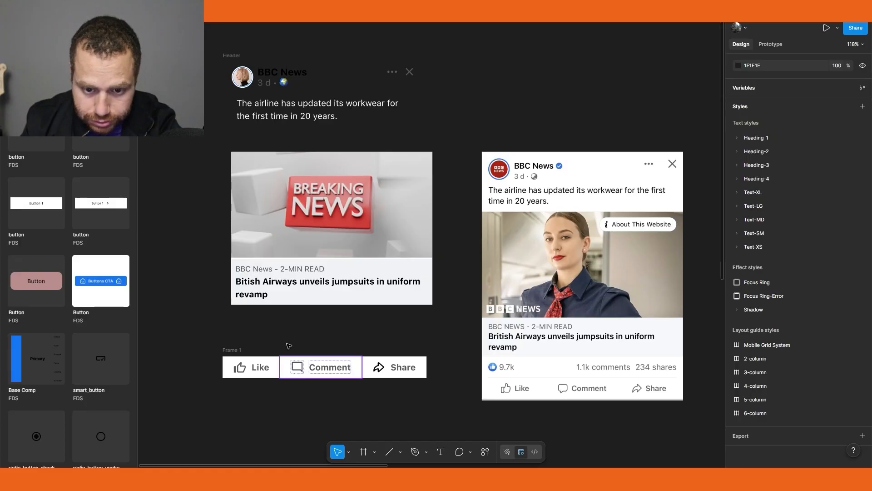
scroll(68, 300, up, 10)
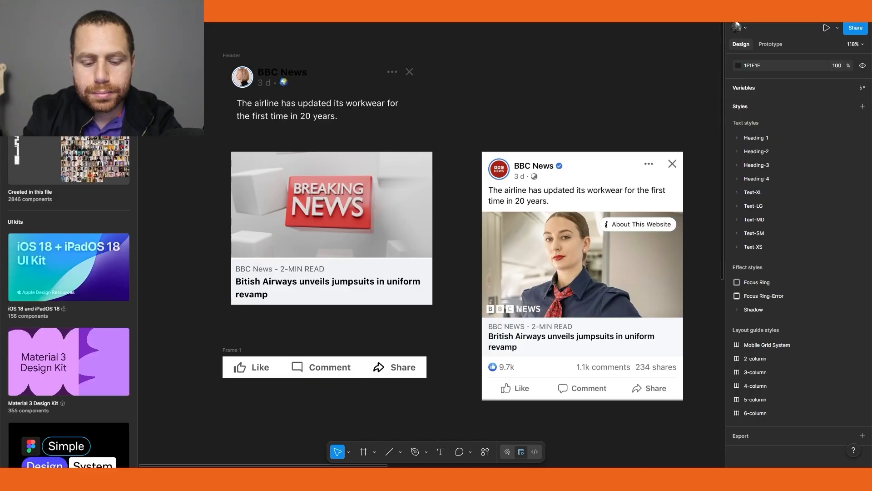
drag(94, 202, 171, 306)
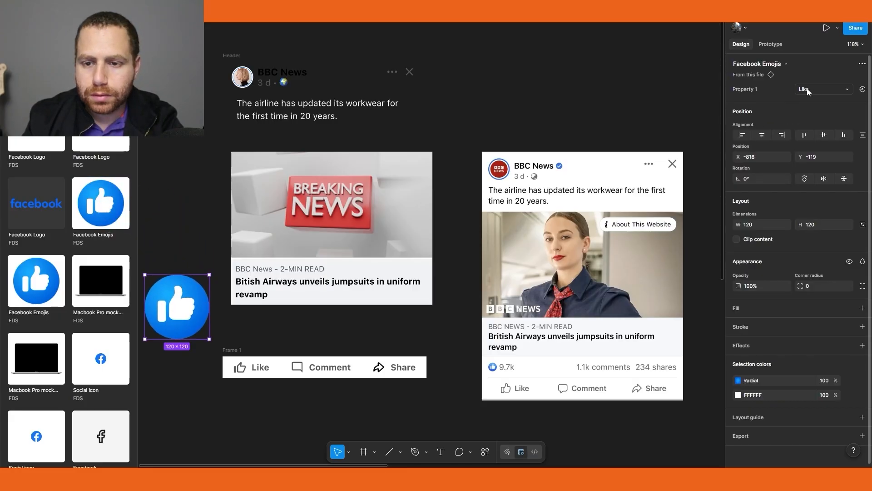
click(766, 224)
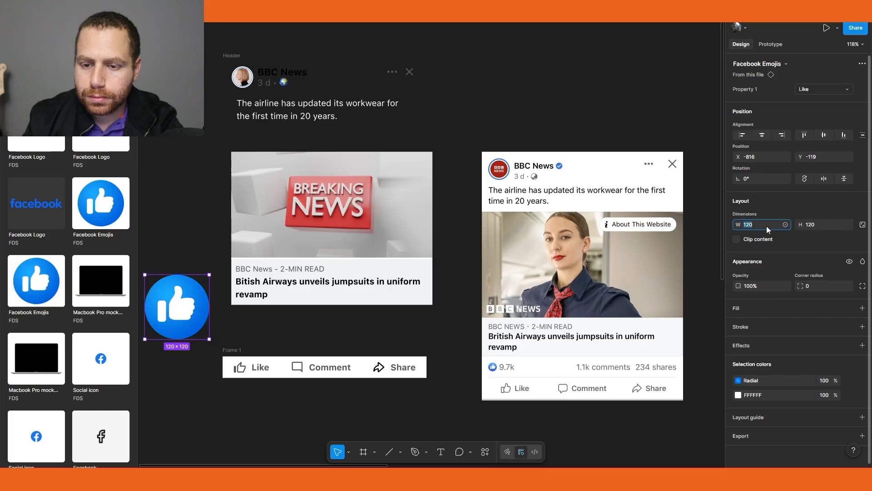
text(2)
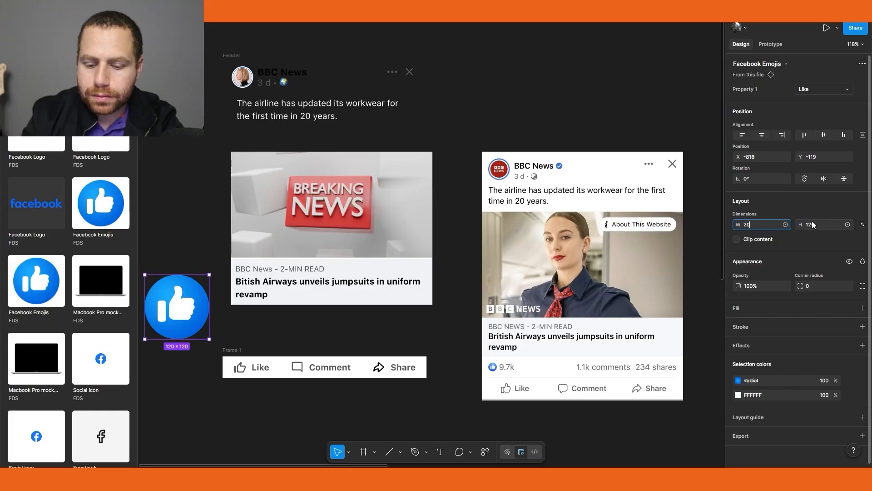
text(0)
key(Tab)
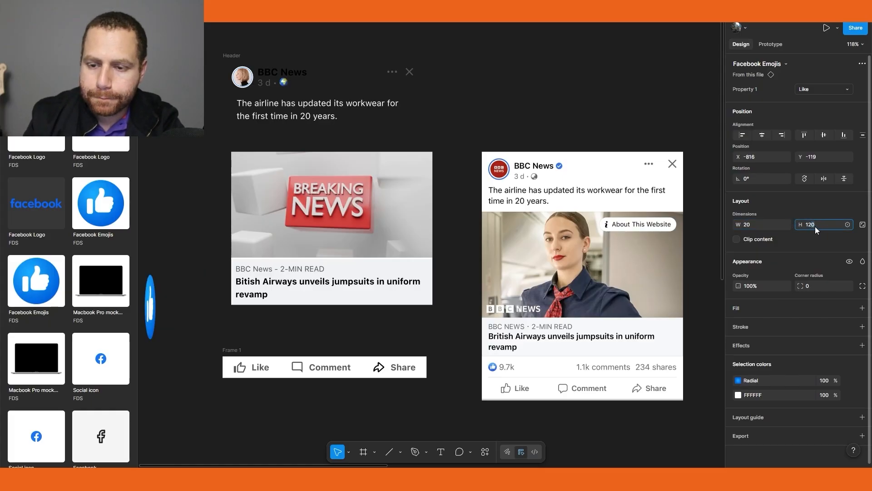
text(20)
key(Return)
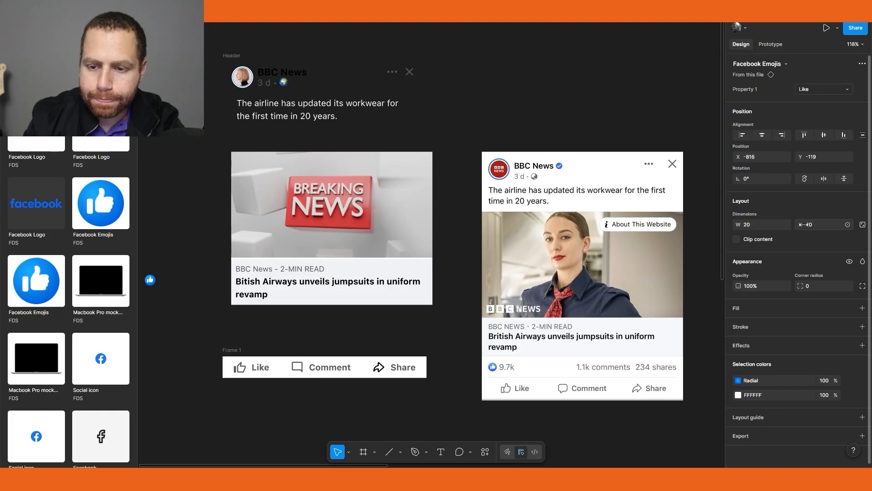
Move the small Like emoji above the action button row
click(163, 296)
drag(153, 282, 220, 323)
scroll(253, 326, up, 2)
Add a text layer reading 9.7k beside the Like emoji
key(t)
click(268, 323)
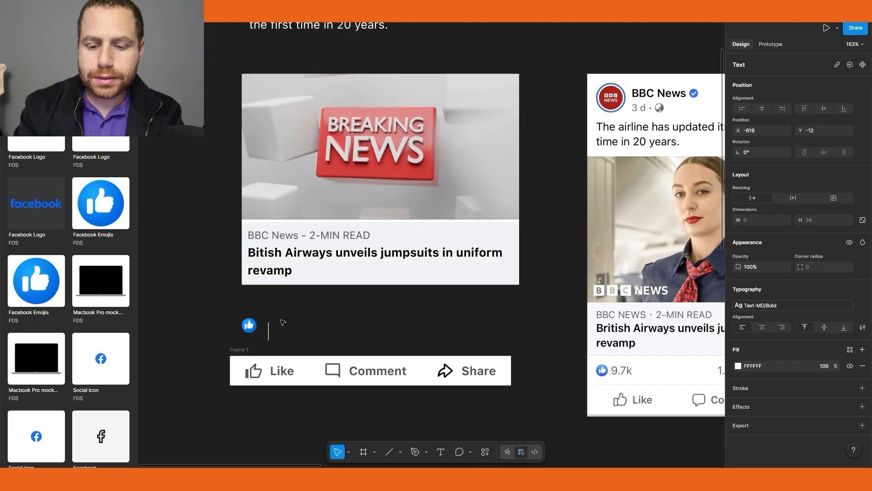
text(9.7k)
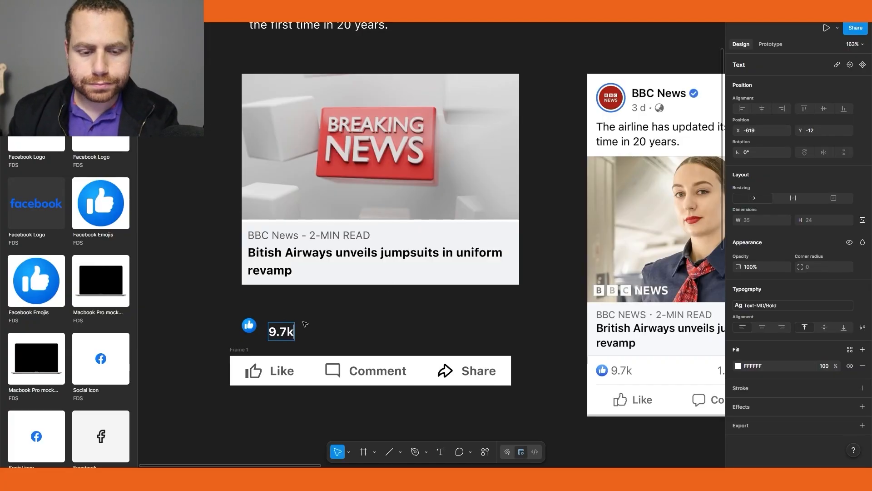
Apply the Text-SM/Regular text style to the 9.7k label
key(ctrl+a)
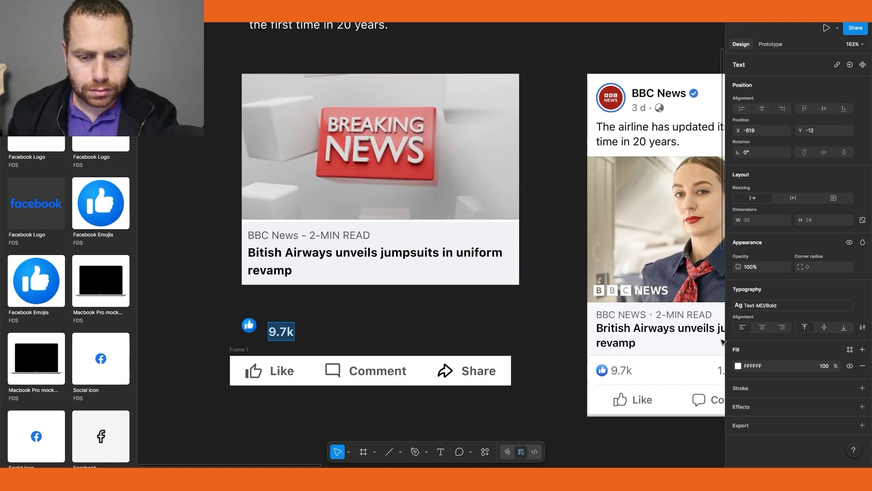
click(775, 305)
text(tex)
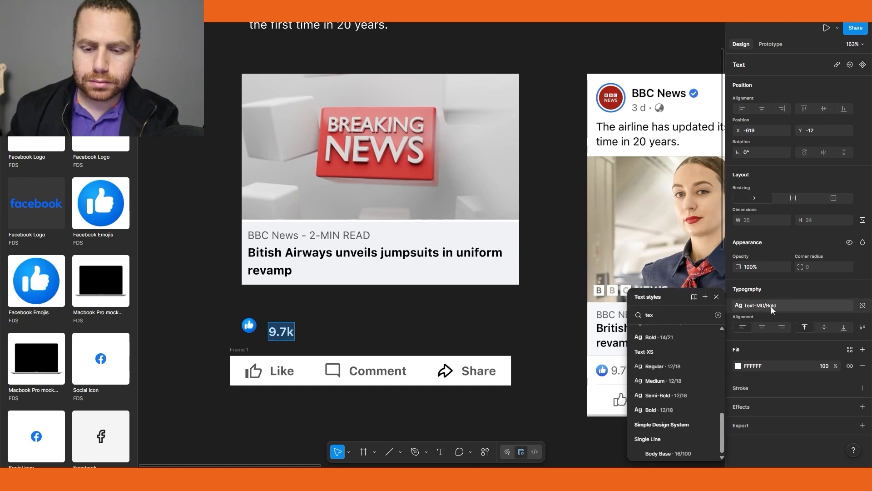
text(t)
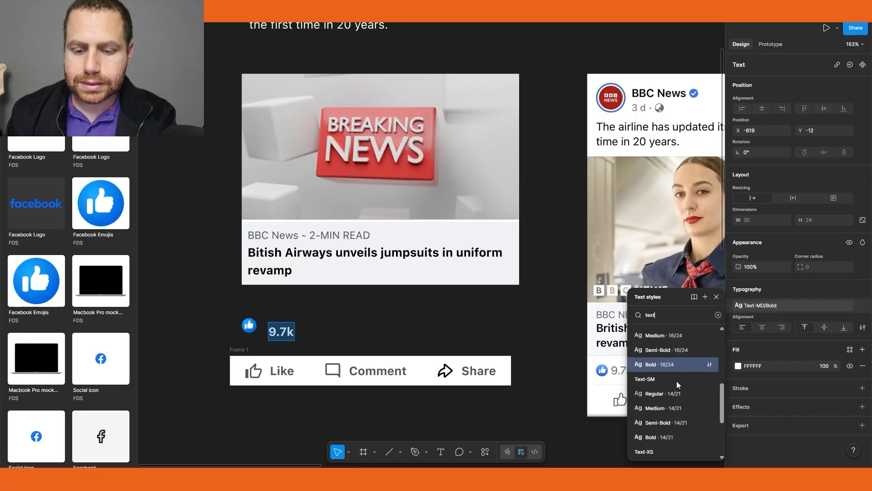
click(671, 397)
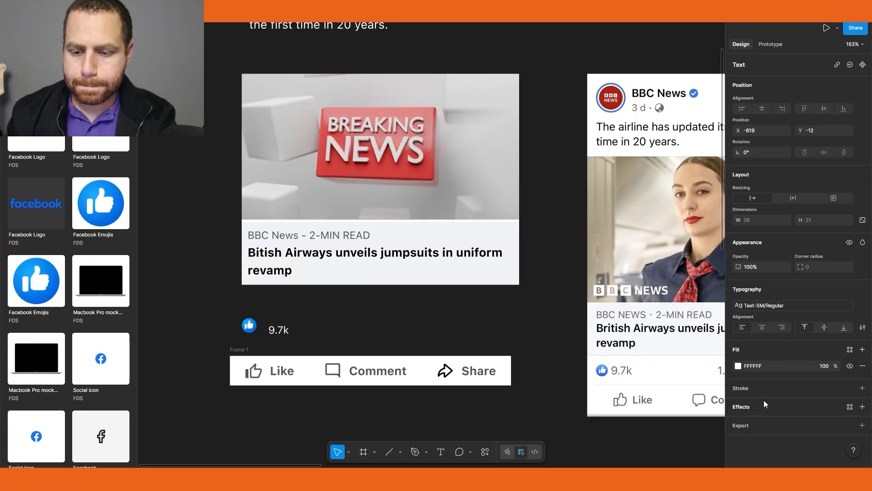
Set the 9.7k label's fill to the General/text/placeholder library colour
click(739, 366)
click(668, 251)
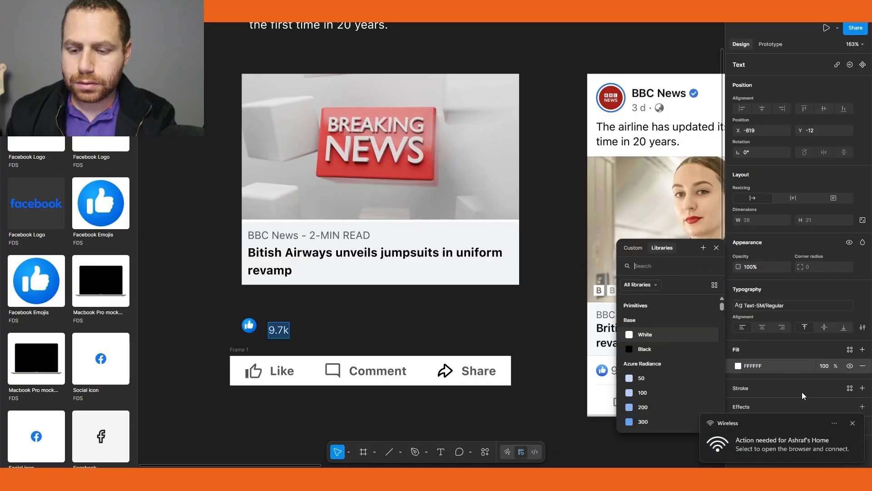
click(852, 424)
click(656, 268)
text(text)
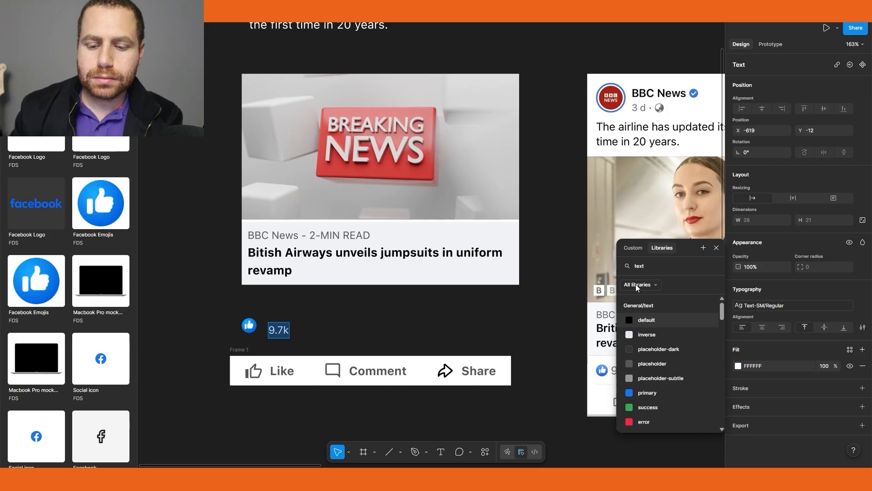
click(650, 364)
key(Escape)
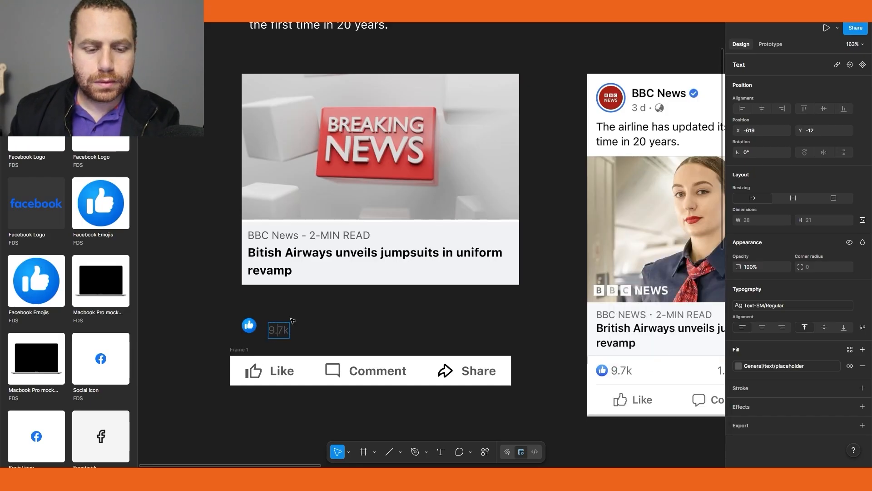
Wrap the small Like emoji and the 9.7k label together in an auto layout frame
click(240, 323)
click(245, 325)
shift+click(276, 333)
key(shift+a)
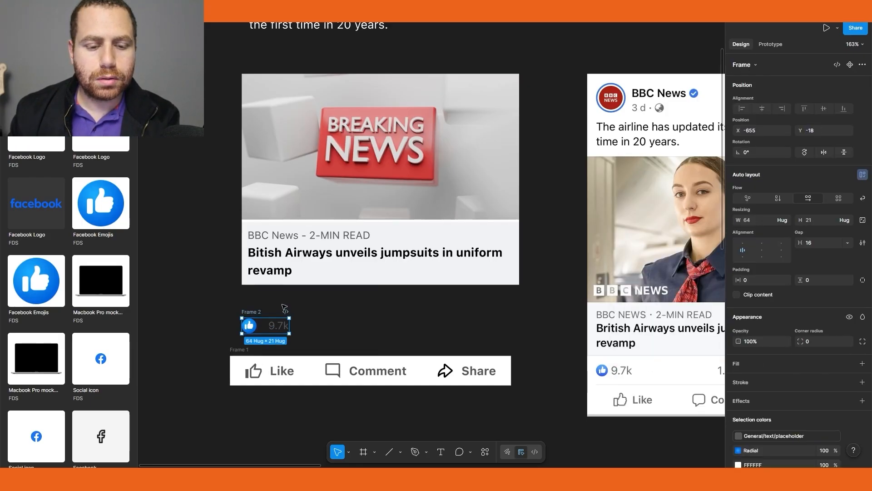
Duplicate the 9.7k label to the right and change its text to 1.1k comments
click(279, 304)
drag(472, 334, 329, 301)
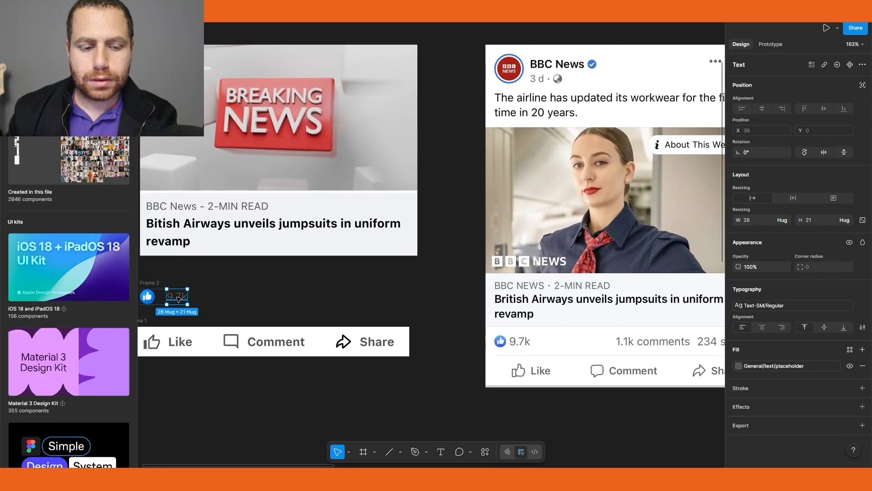
drag(176, 296, 321, 299)
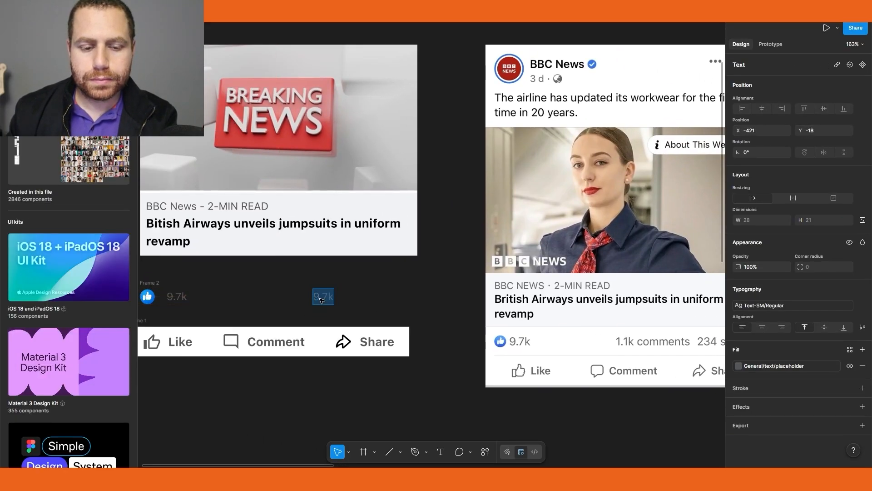
double_click(320, 299)
text(1.1k)
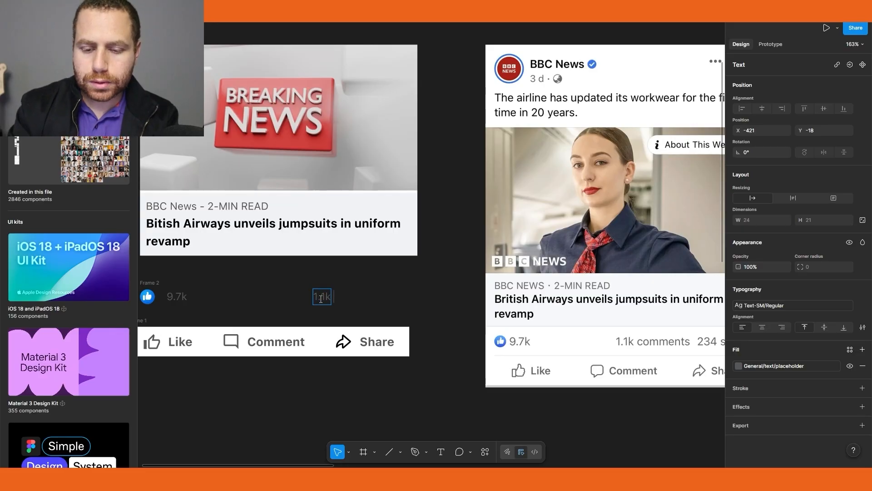
text( comments)
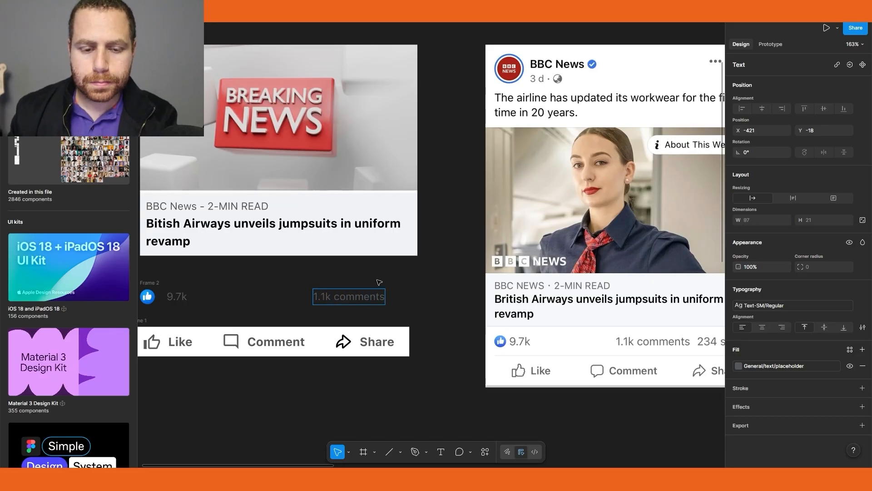
key(Escape)
Duplicate the comments label beside it and change the copy's text to 23k shares
drag(347, 297, 383, 297)
drag(452, 306, 383, 291)
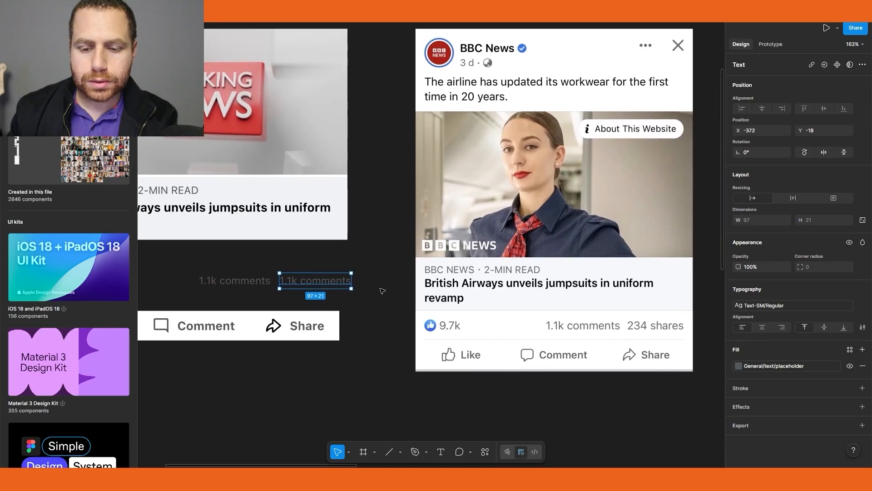
double_click(303, 281)
text(23k)
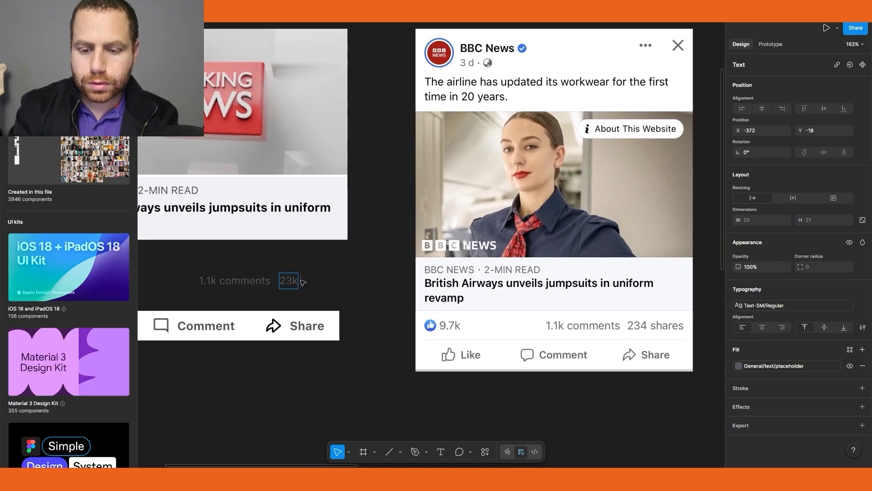
text( shares)
key(Escape)
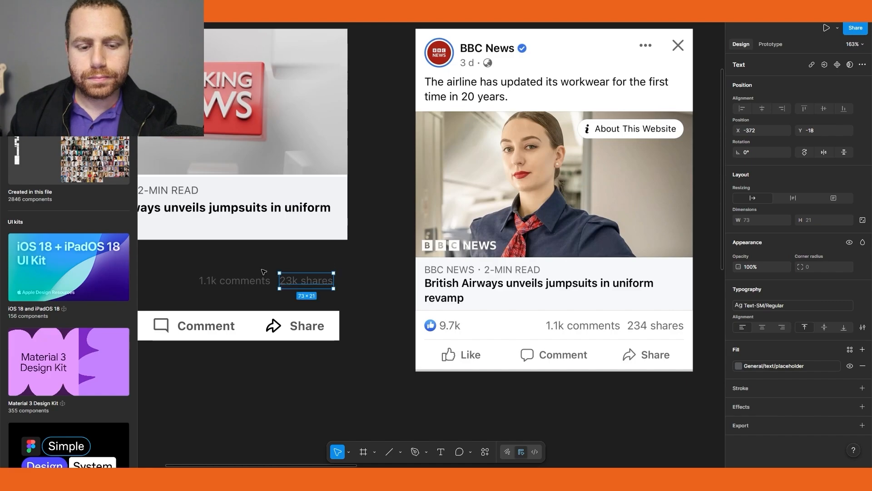
Wrap the comments and shares labels in an auto layout frame with a 6 gap
drag(255, 272, 233, 262)
click(345, 261)
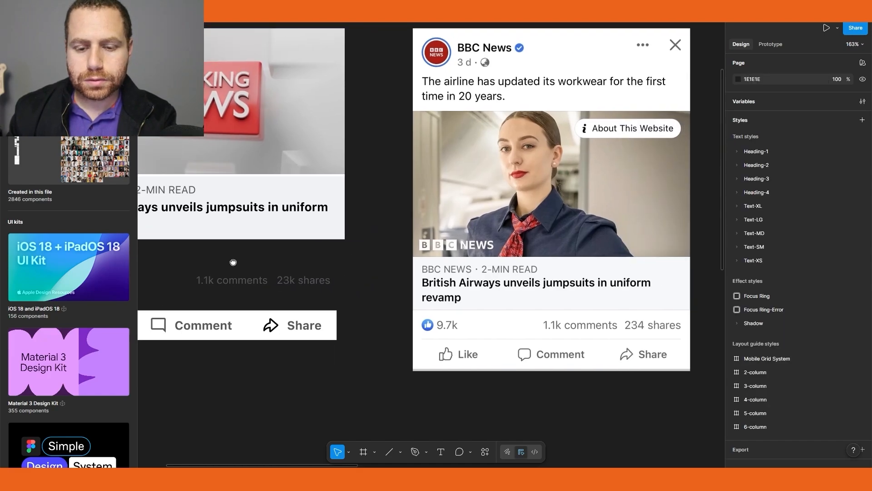
drag(290, 264, 316, 274)
click(366, 289)
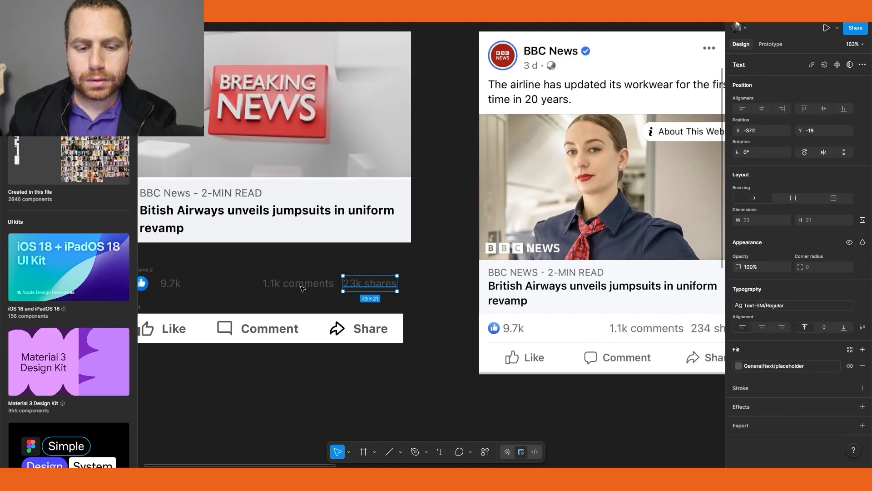
shift+click(301, 288)
key(shift+a)
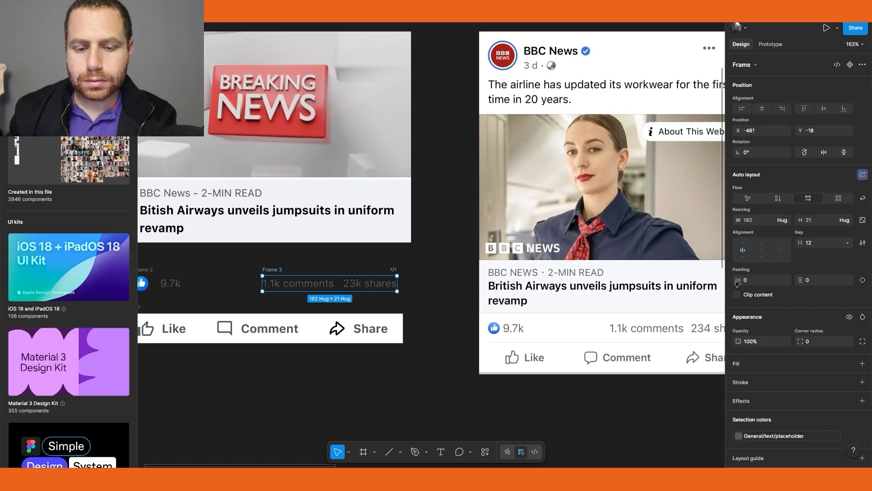
click(821, 244)
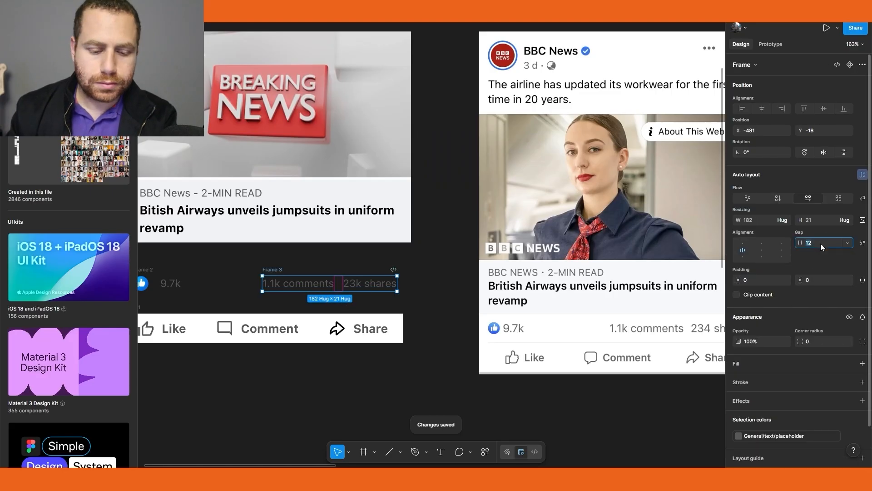
text(6)
key(Return)
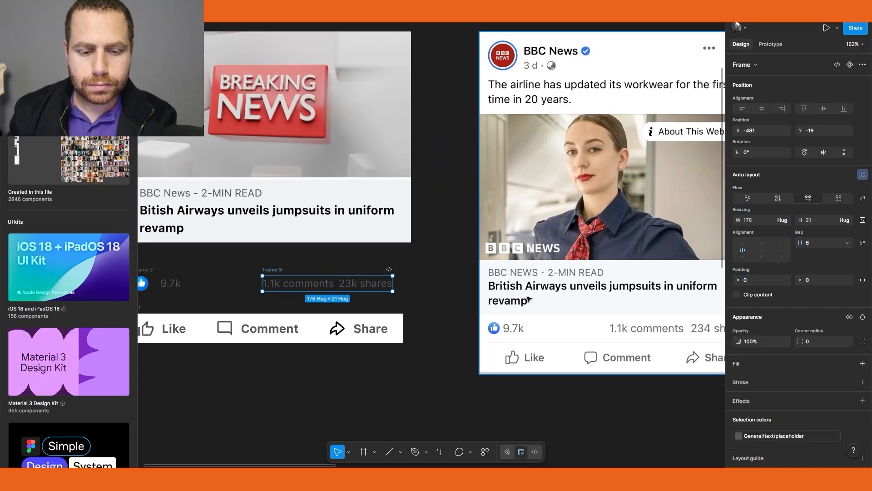
Wrap the reaction frame and the comments/shares frame in one horizontal auto layout row
click(472, 271)
scroll(197, 281, left, 5)
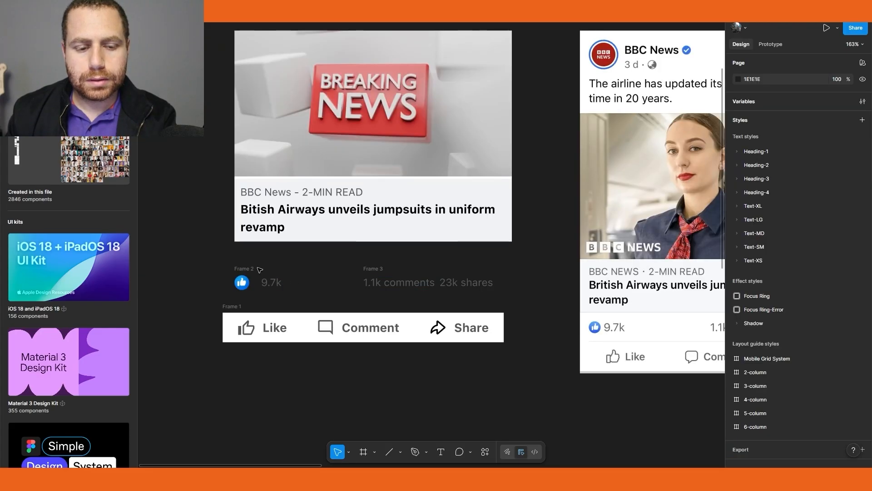
drag(242, 270, 383, 286)
key(ctrl+z)
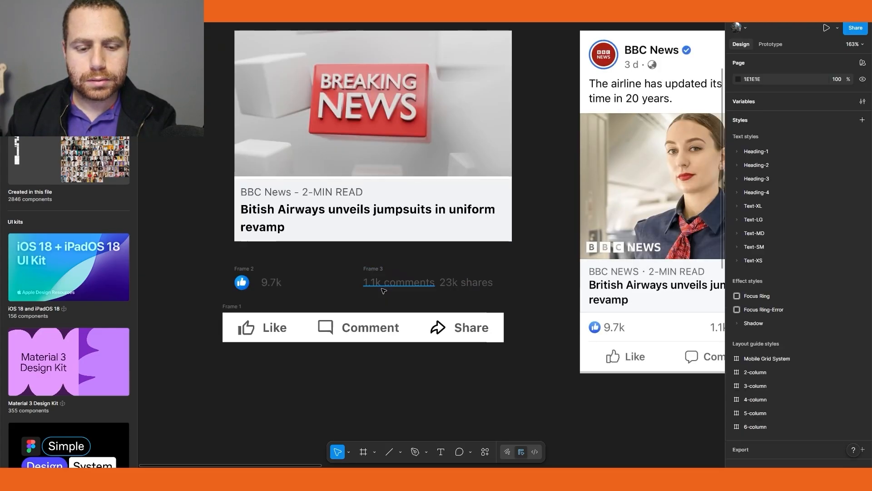
drag(211, 262, 511, 302)
key(shift+a)
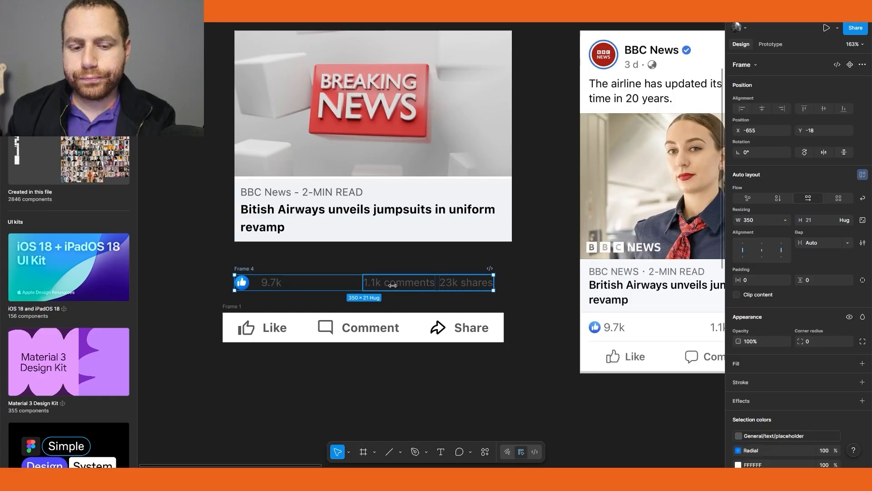
Stack the reaction row and the action button row in a vertical auto layout frame
click(525, 340)
drag(517, 298, 488, 311)
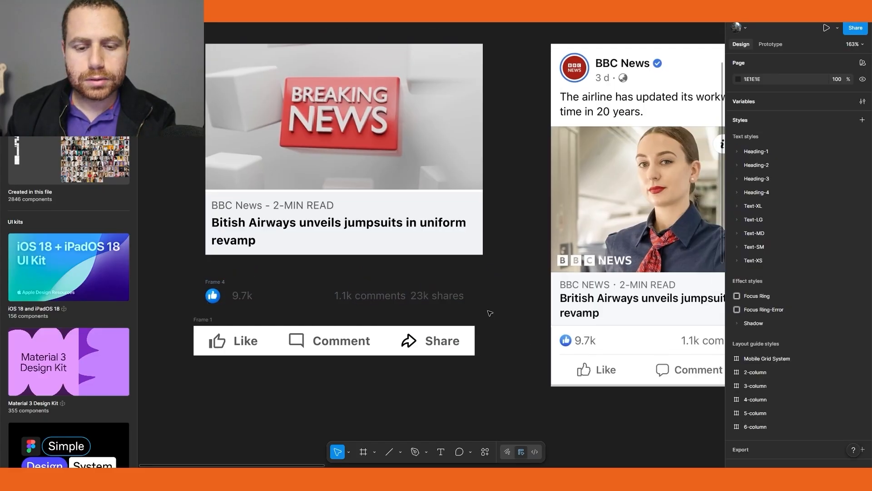
drag(380, 235, 458, 252)
scroll(475, 256, down, 4)
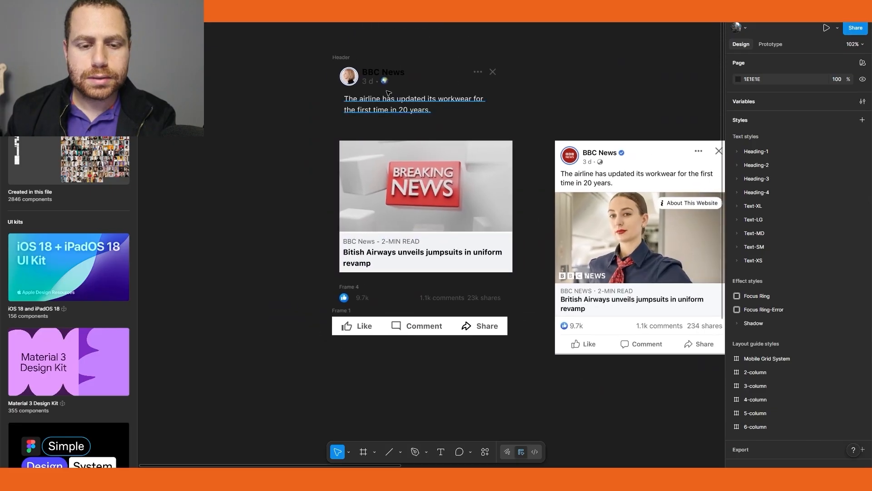
click(347, 57)
drag(301, 286, 366, 337)
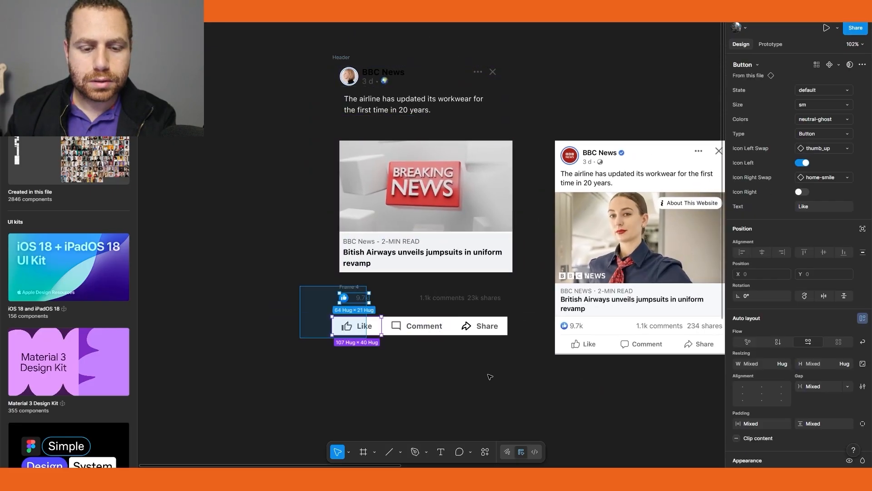
drag(489, 377, 515, 371)
key(shift+a)
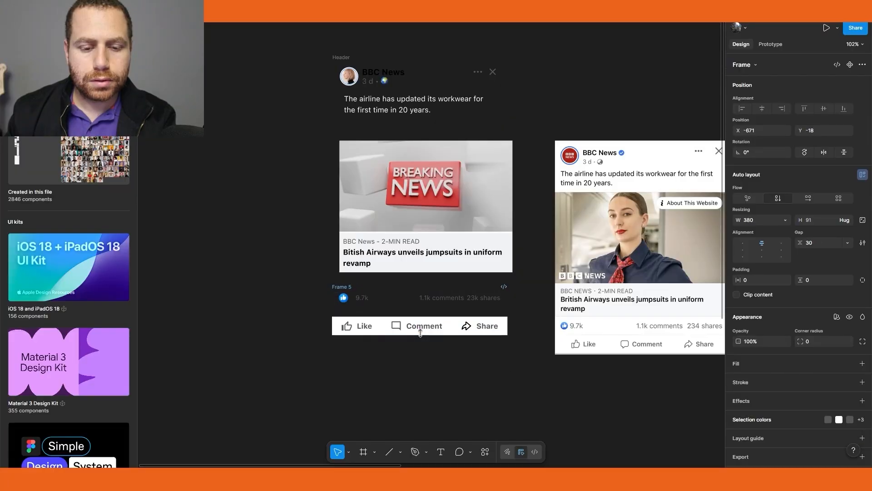
Rename the new vertical frame Footer
double_click(342, 287)
text(Footer)
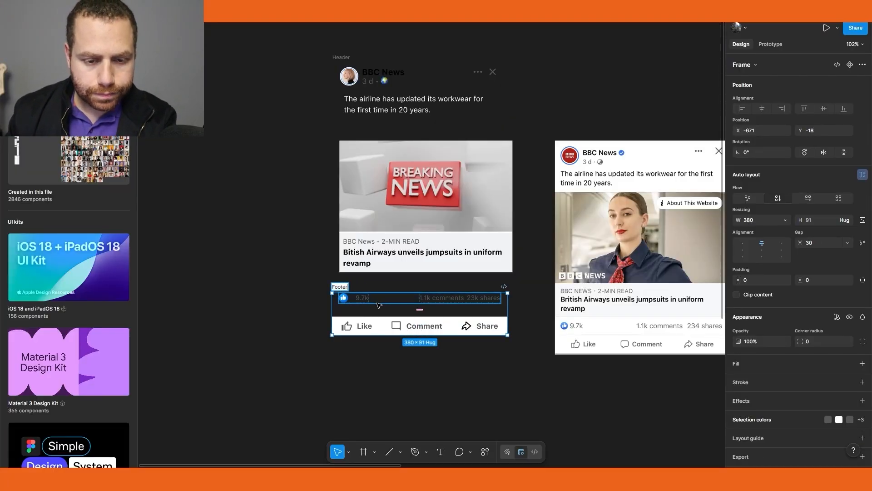
key(Return)
Set the reaction row's width to fill the Footer container
click(402, 302)
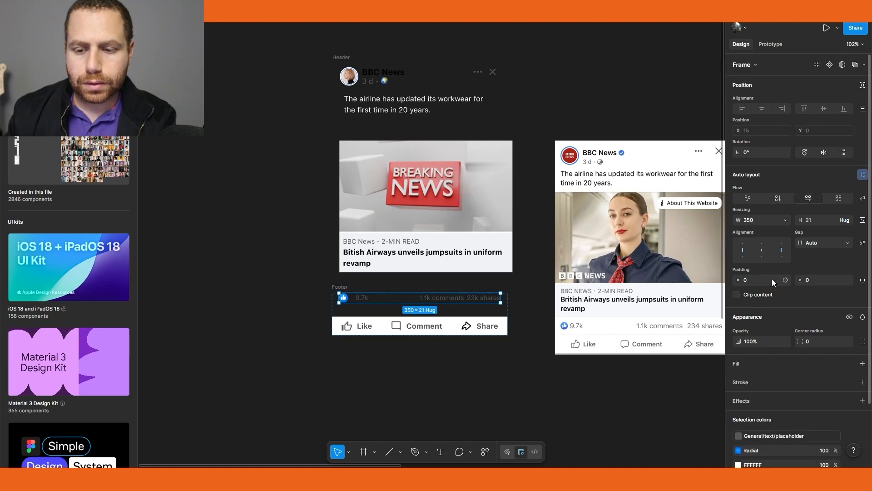
click(781, 222)
click(778, 231)
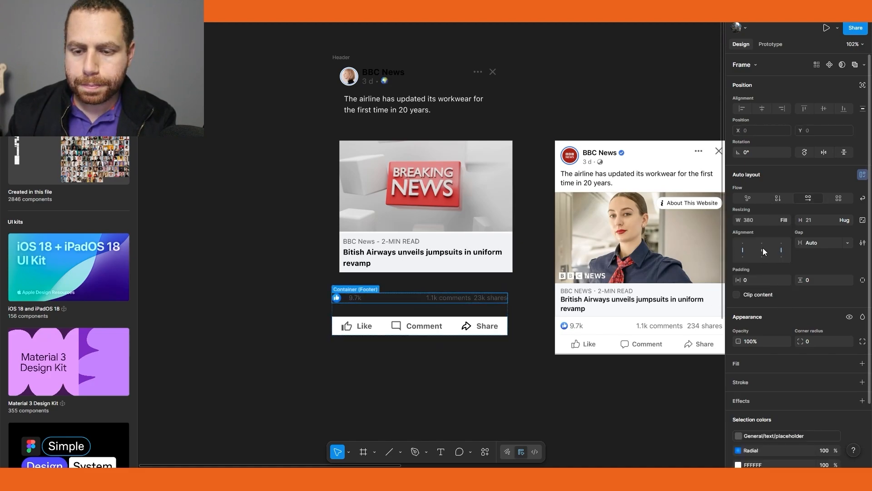
click(473, 414)
click(418, 324)
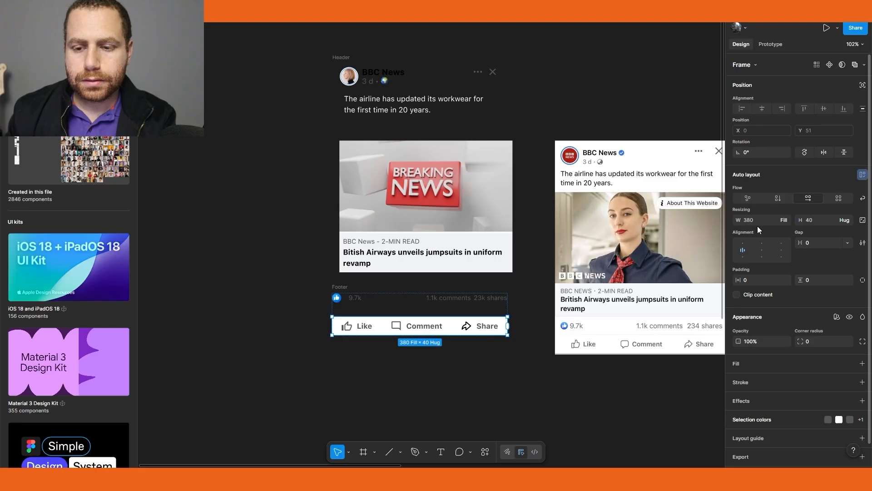
Wrap the Header, link card and Footer in a vertical auto layout frame with a 0 gap
click(377, 231)
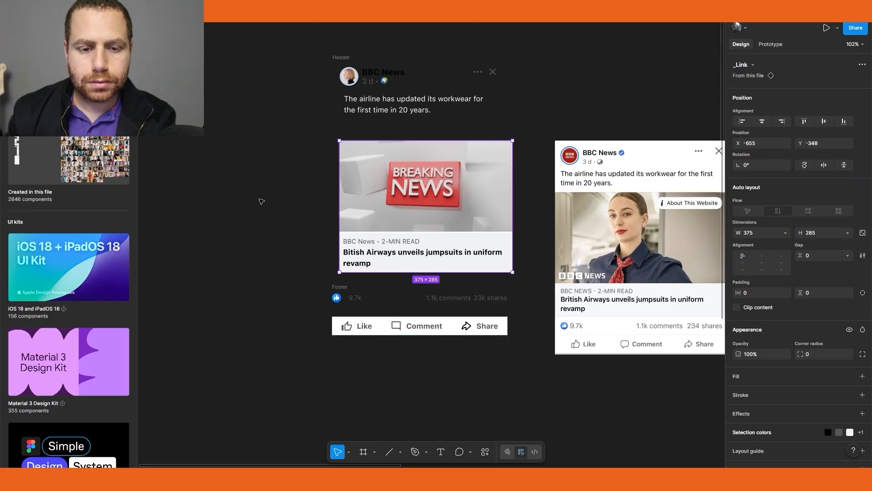
drag(300, 197, 246, 195)
click(306, 194)
drag(227, 42, 483, 379)
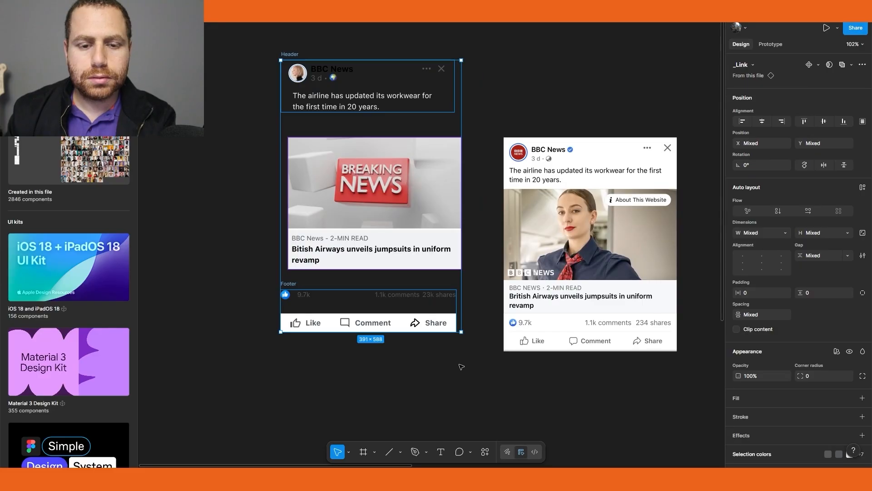
key(shift+a)
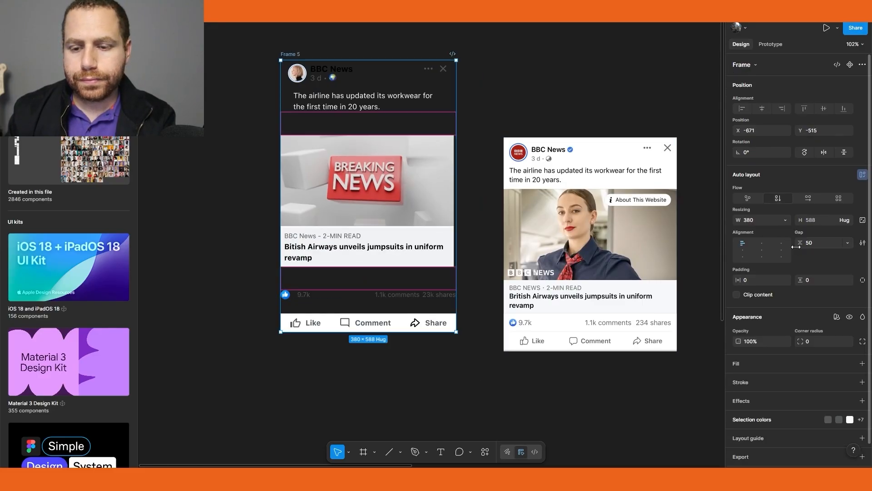
click(818, 244)
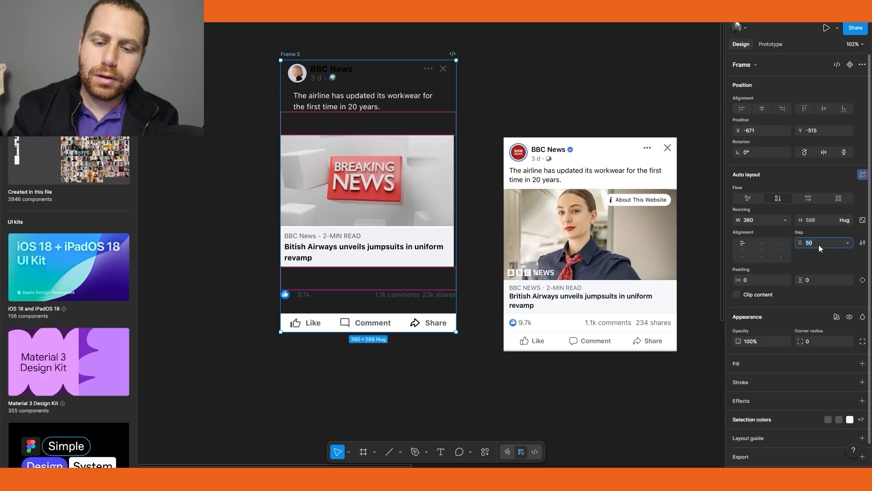
text(0)
key(Return)
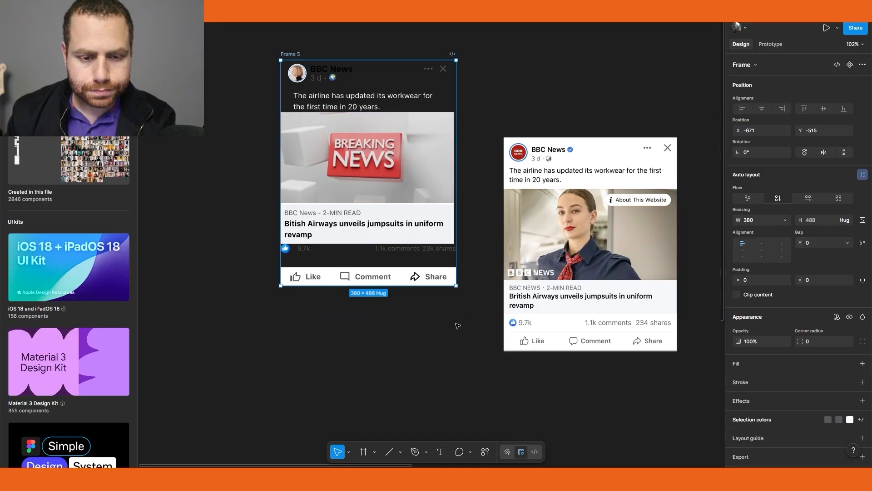
Set the Footer frame's gap to 0
click(374, 316)
click(389, 257)
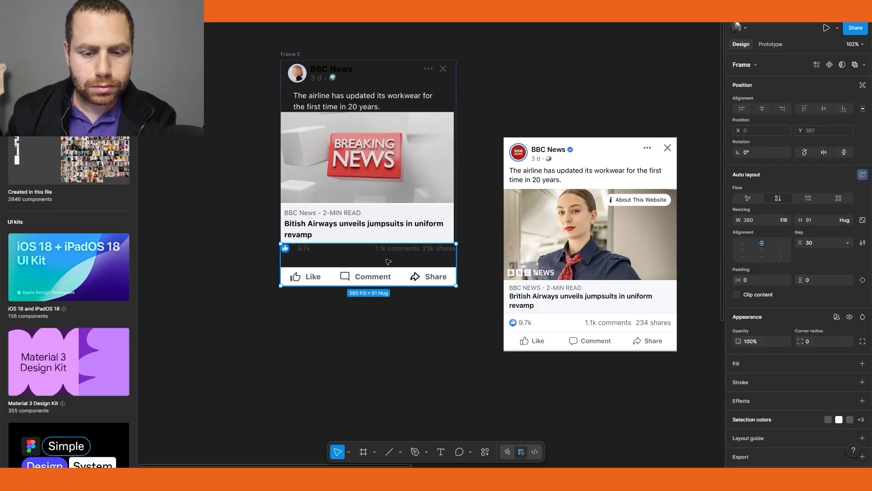
click(370, 260)
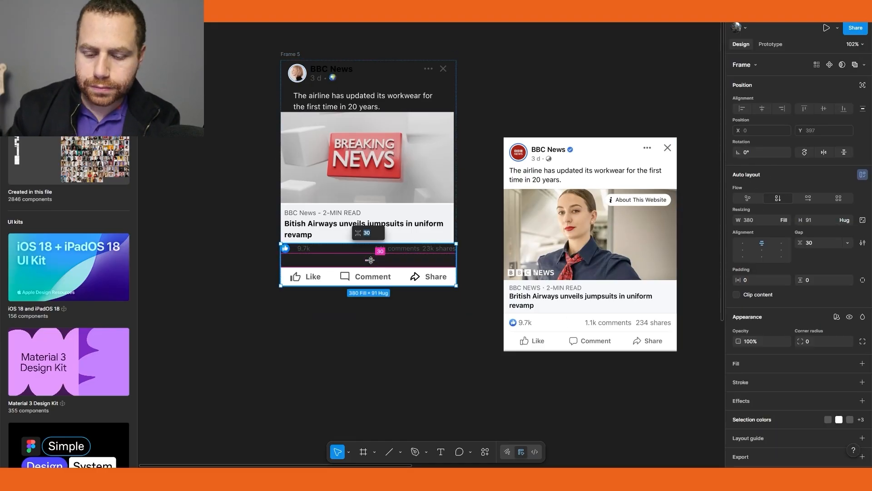
text(0)
key(Return)
Set the reaction row's padding to 8 horizontally and 12 vertically
scroll(373, 261, up, 2)
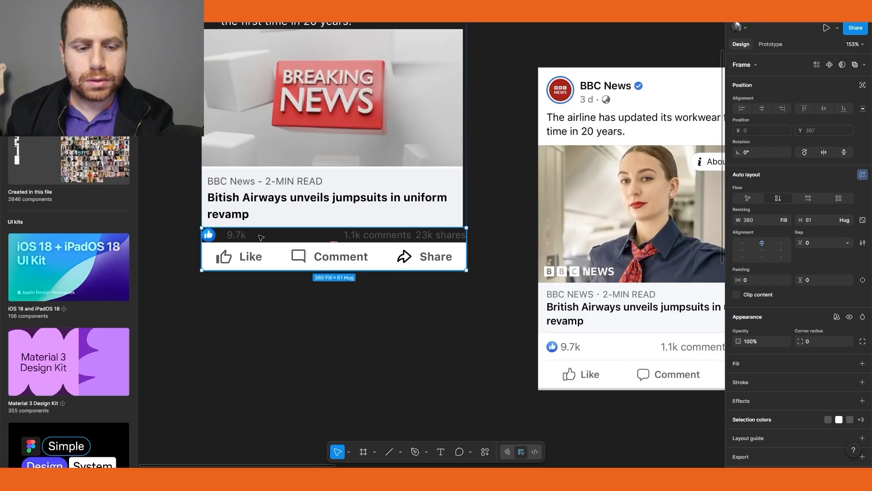
double_click(262, 239)
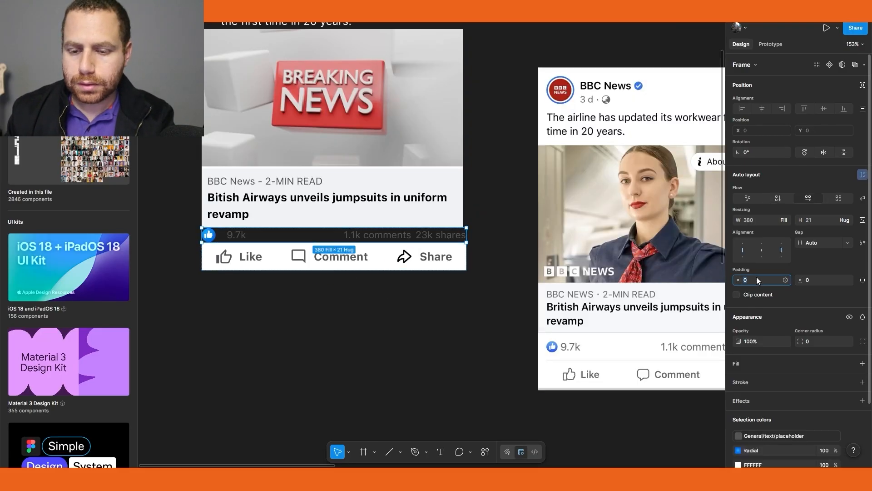
text(8)
click(813, 279)
text(12)
click(408, 324)
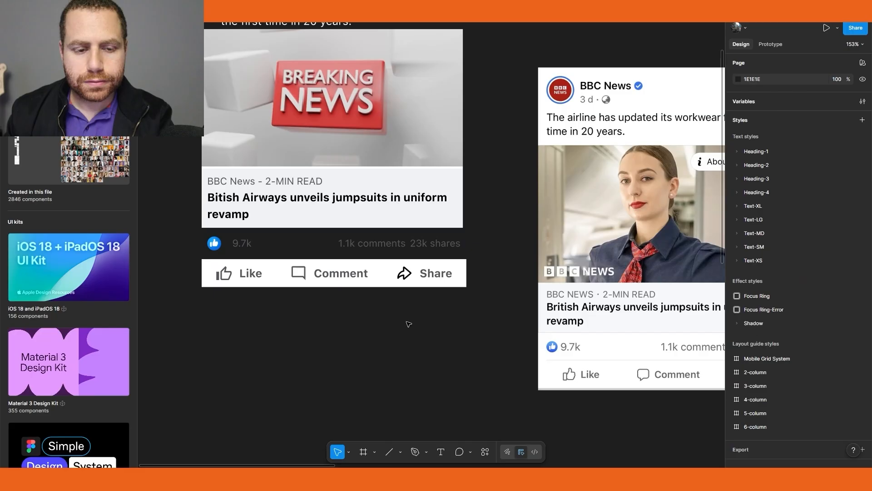
Add a General/border/placeholder stroke with 0.5 weight to the reaction row
drag(435, 331, 385, 335)
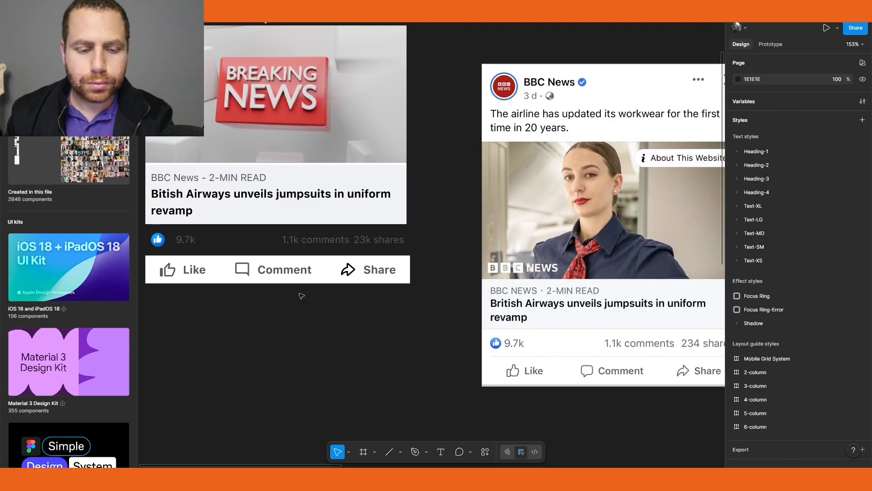
click(275, 246)
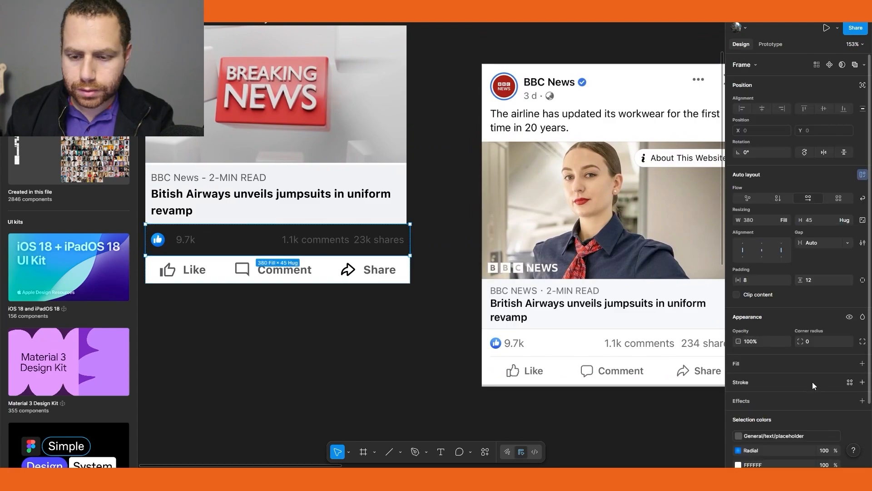
click(849, 382)
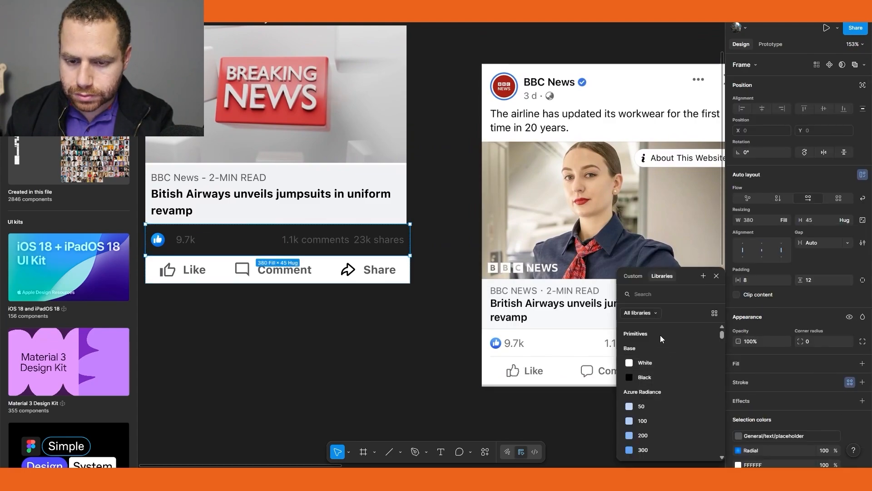
text(border)
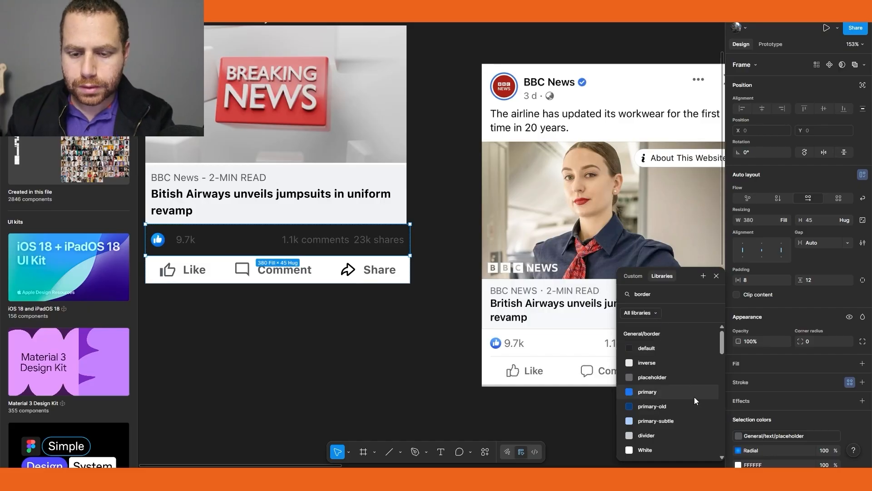
click(677, 377)
key(BackSpace)
text(0)
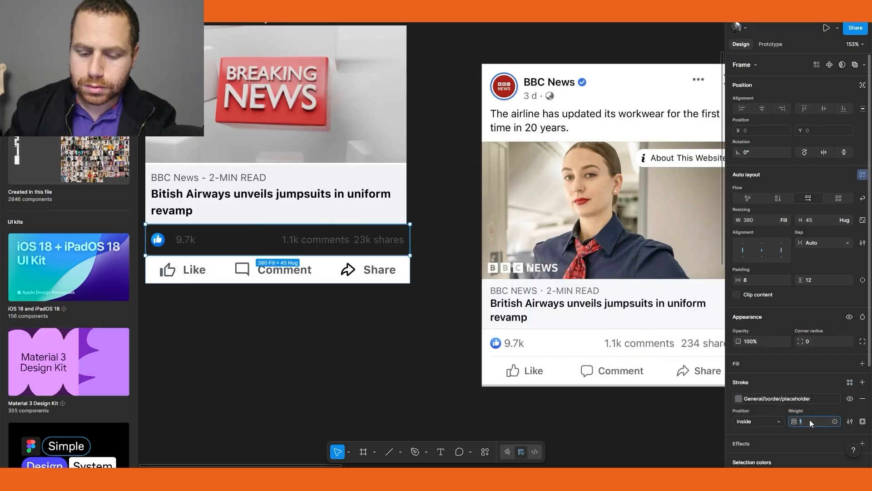
text(.5)
key(Return)
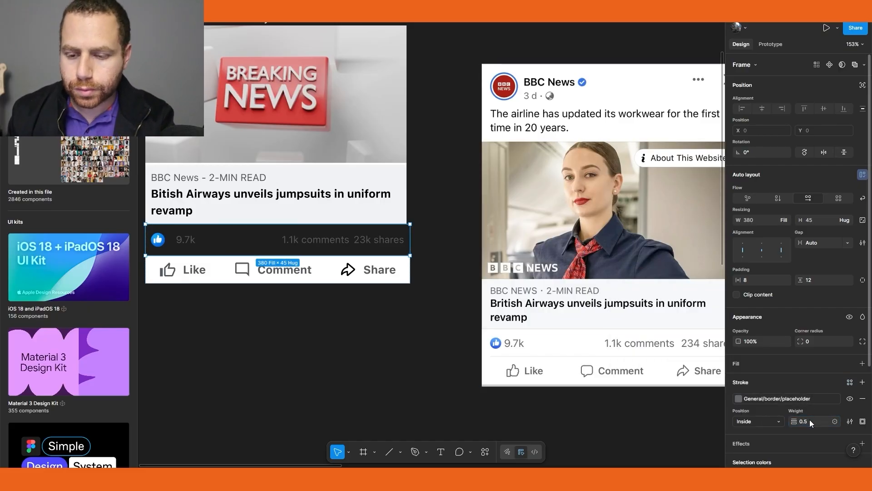
Limit the reaction row's stroke to the bottom edge only
click(863, 421)
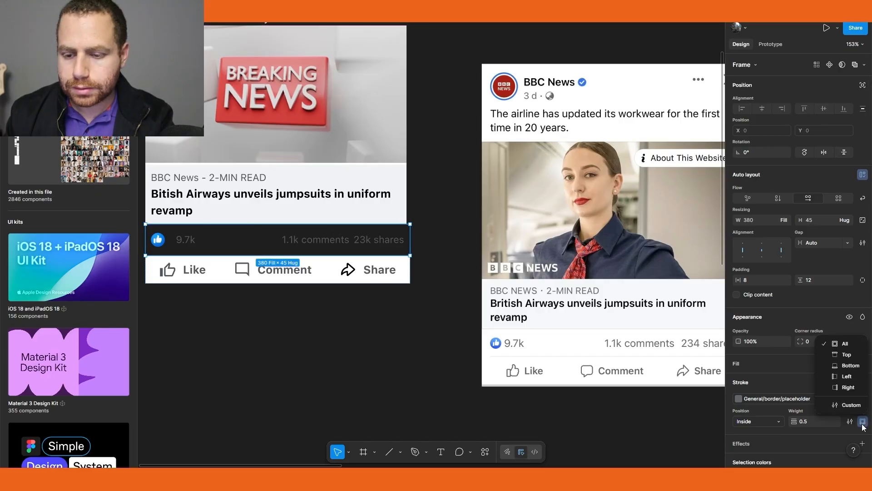
click(838, 362)
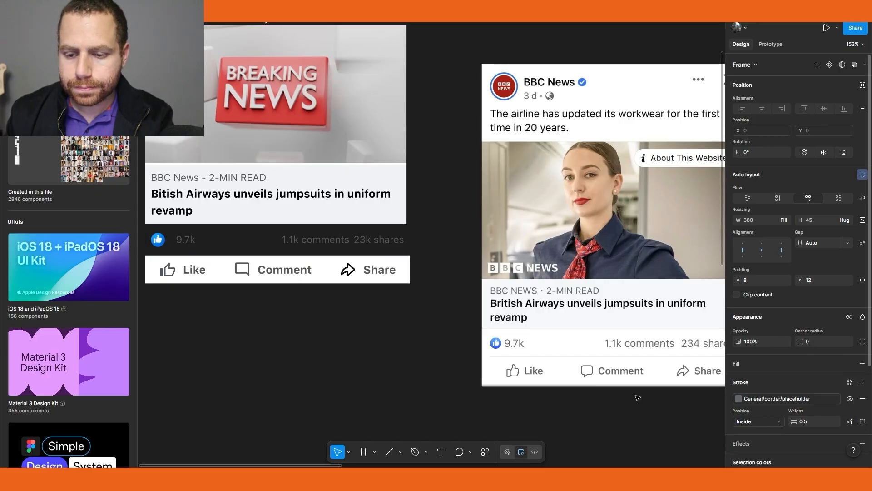
click(323, 360)
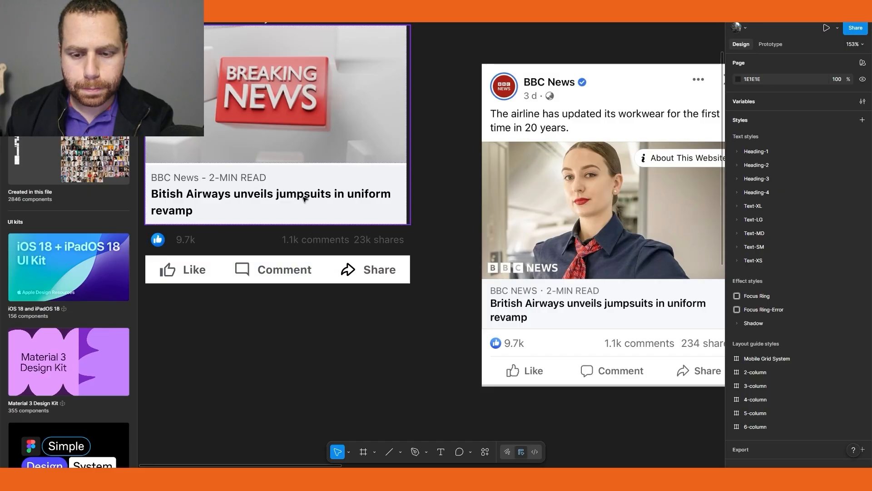
Add a General/border/placeholder stroke to the link card, applied to its bottom edge only
click(312, 185)
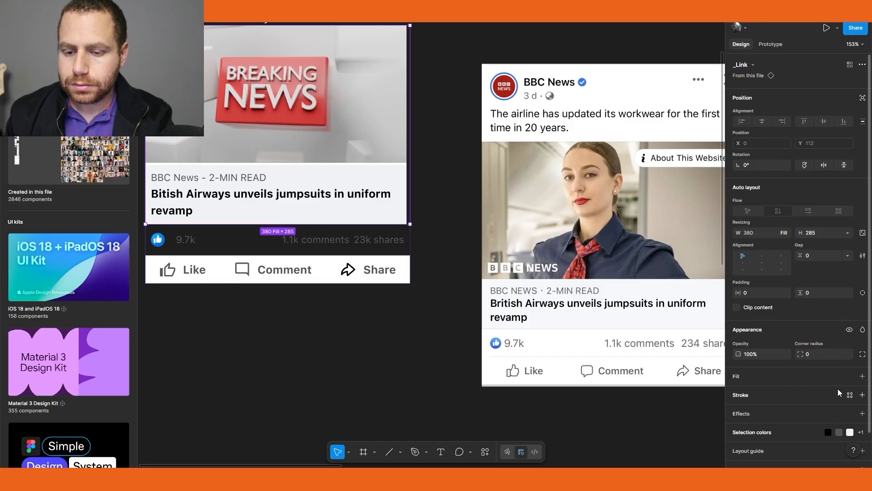
click(849, 396)
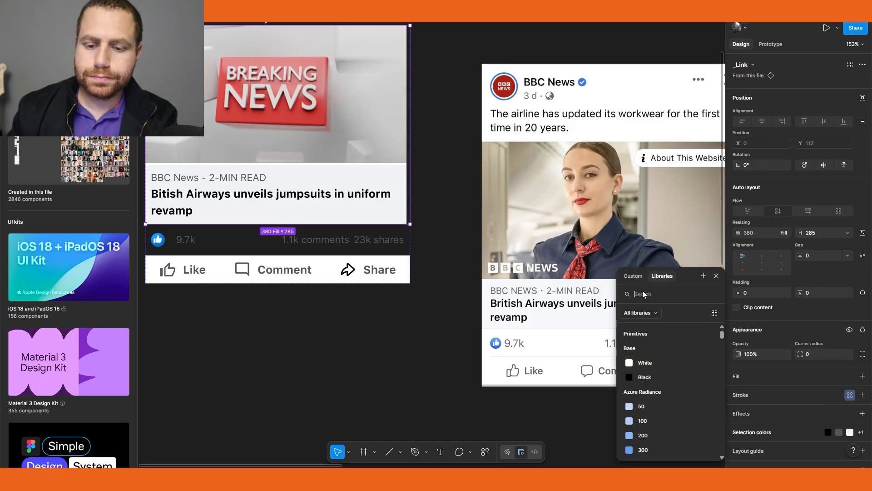
text(border)
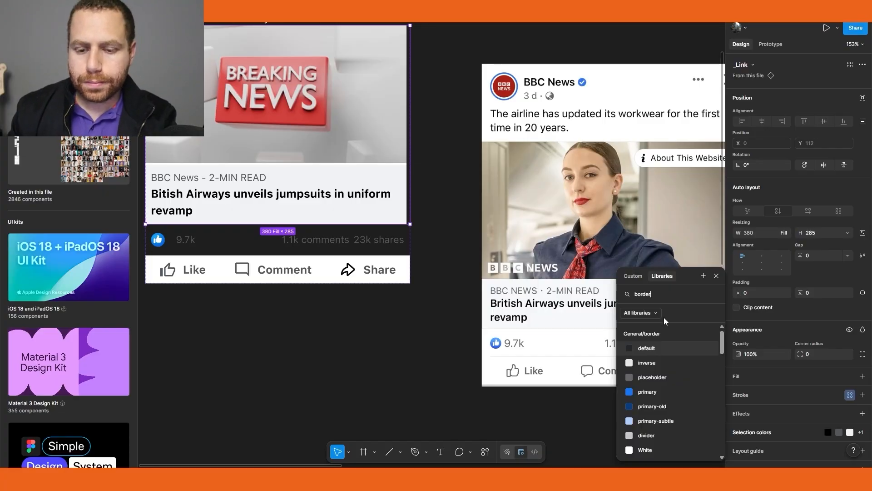
click(661, 382)
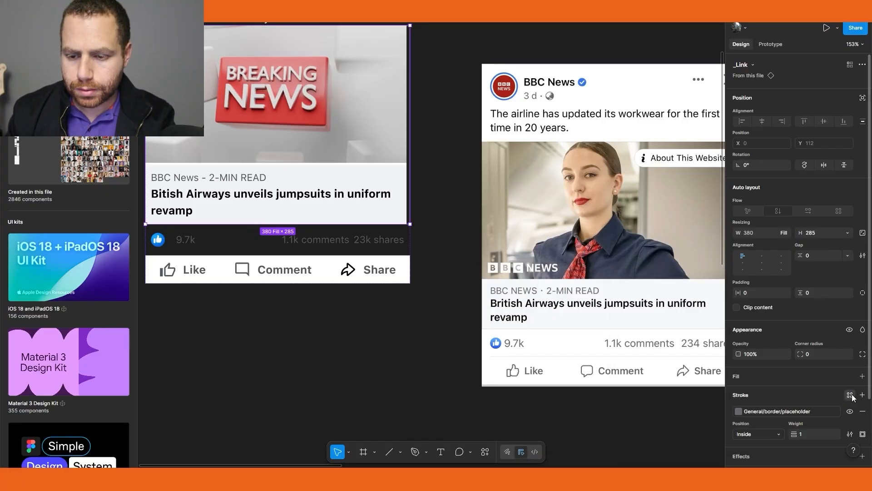
click(850, 395)
click(716, 276)
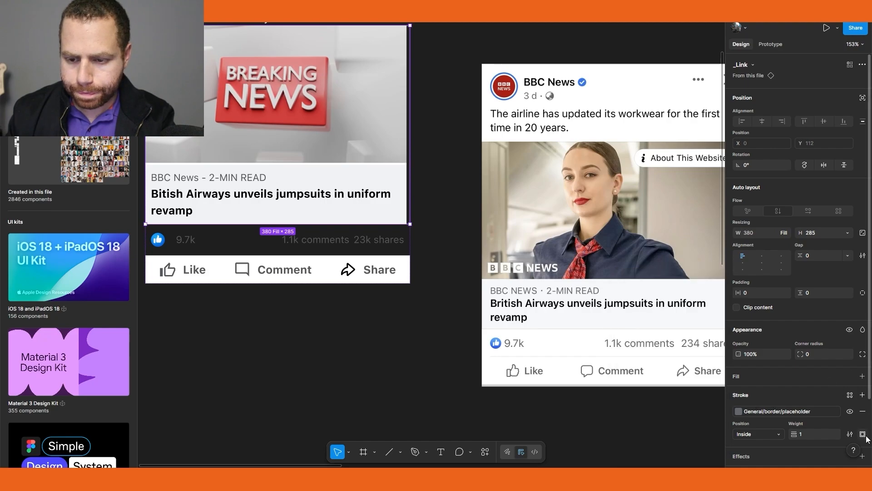
click(863, 434)
click(851, 378)
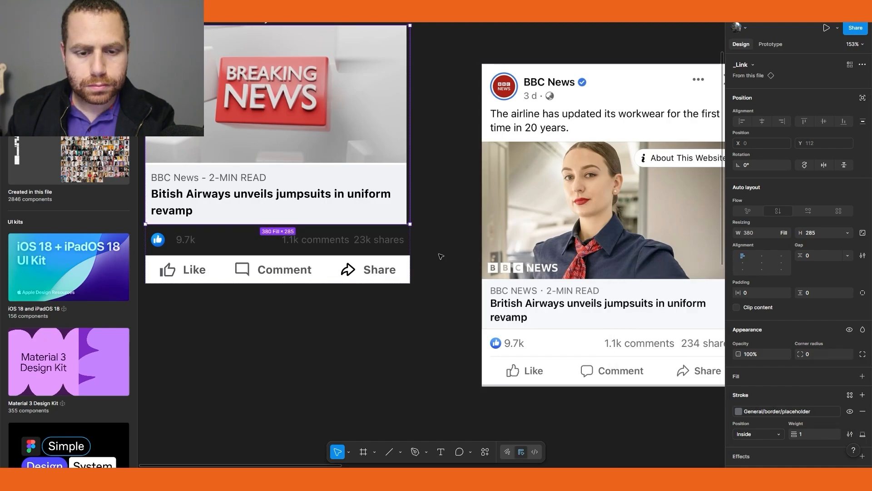
click(455, 237)
Duplicate the Header frame out of the Post onto empty canvas
scroll(456, 238, down, 2)
scroll(455, 237, up, 1)
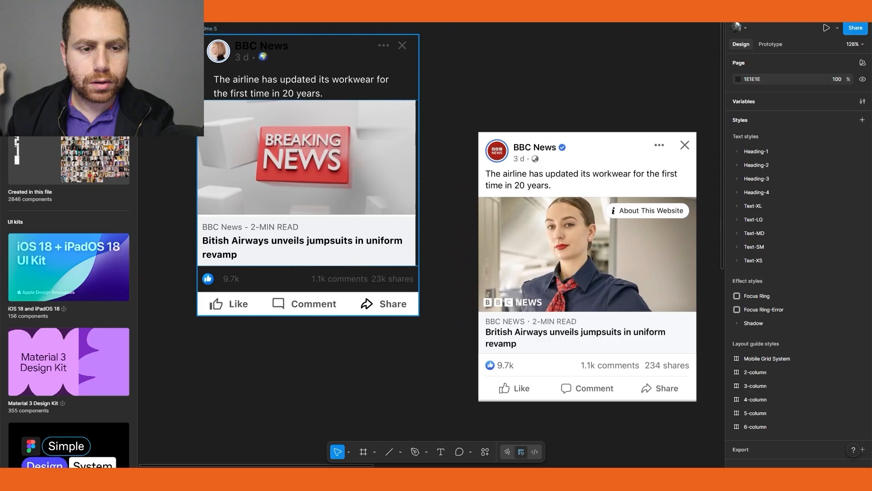
click(213, 28)
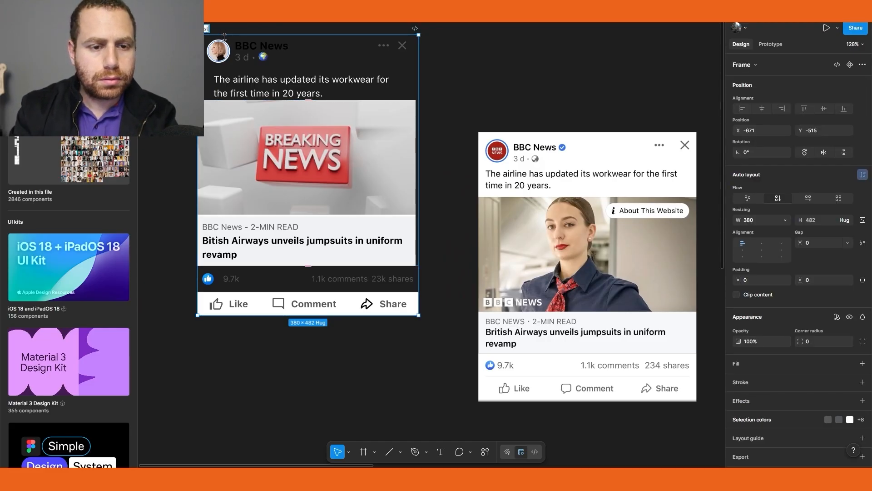
double_click(279, 75)
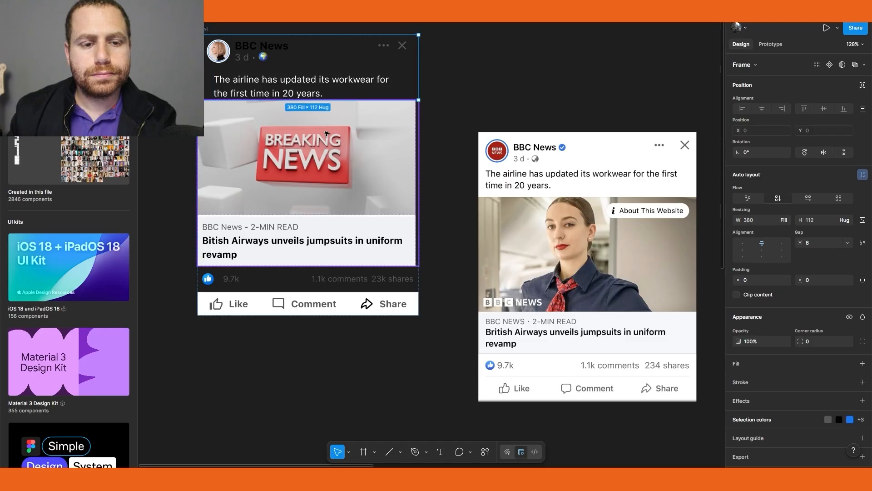
scroll(300, 105, up, 3)
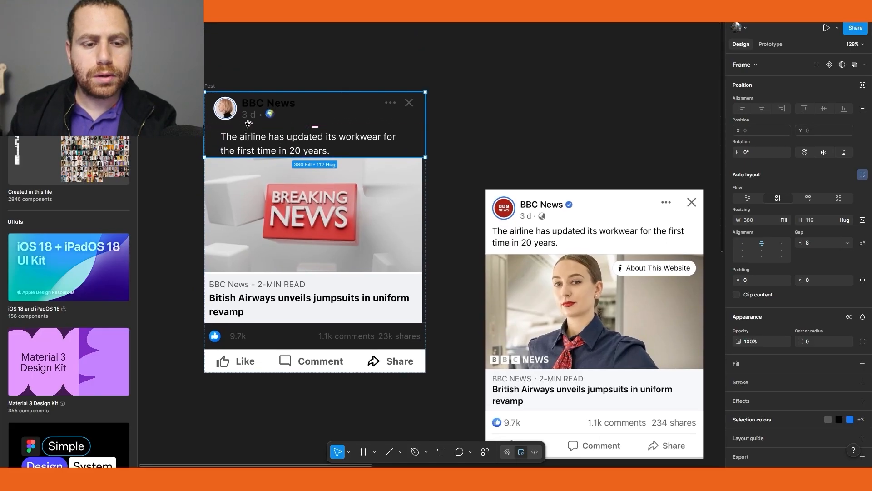
drag(248, 123, 483, 50)
drag(463, 161, 447, 239)
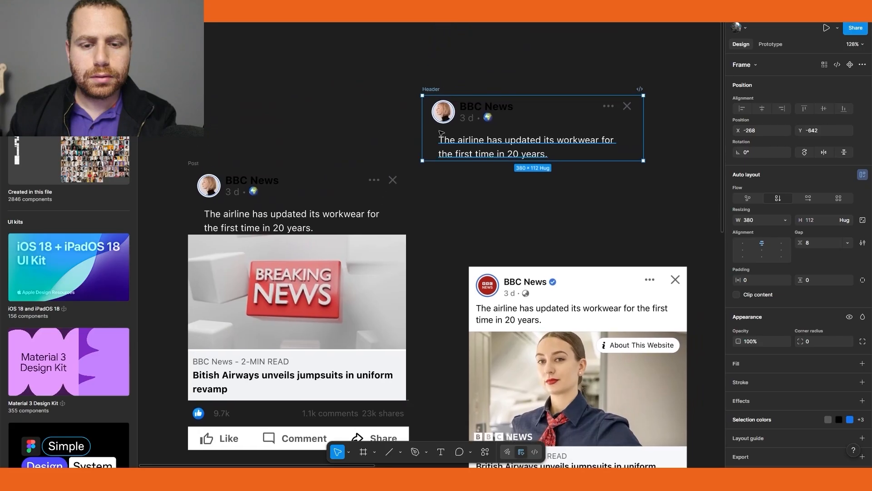
Turn the Header copy into a component and rename it _Header
key(ctrl+alt+k)
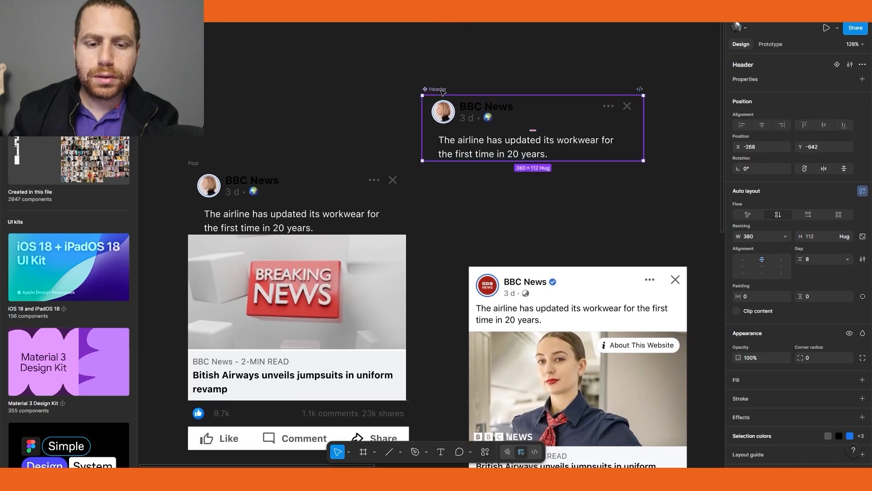
double_click(434, 89)
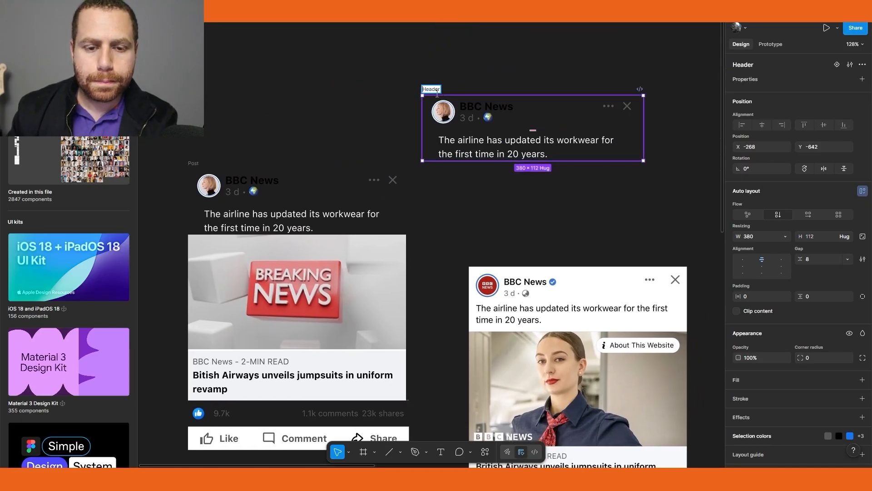
text(_)
click(265, 121)
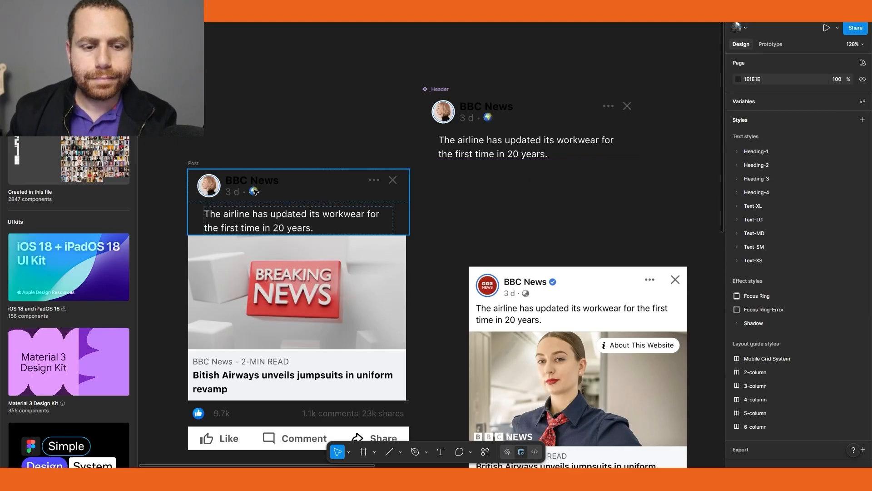
Replace the Post's original header with an instance of the _Header component
click(254, 191)
key(Delete)
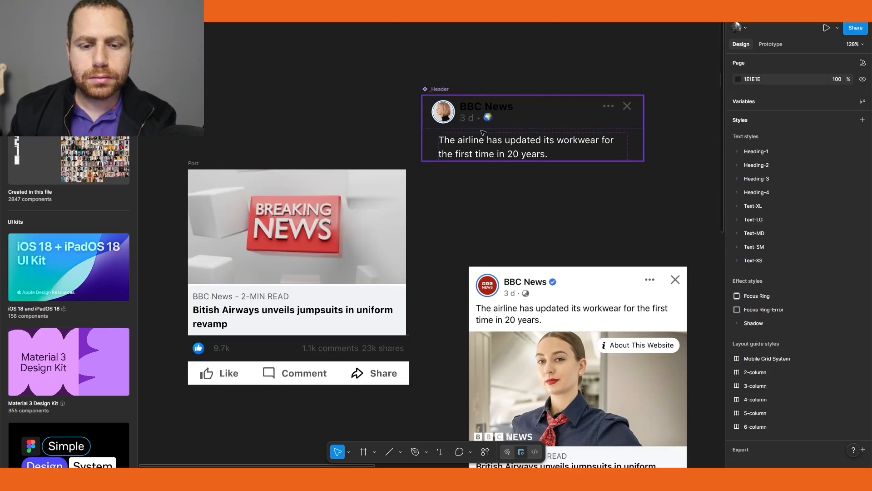
drag(520, 126, 293, 176)
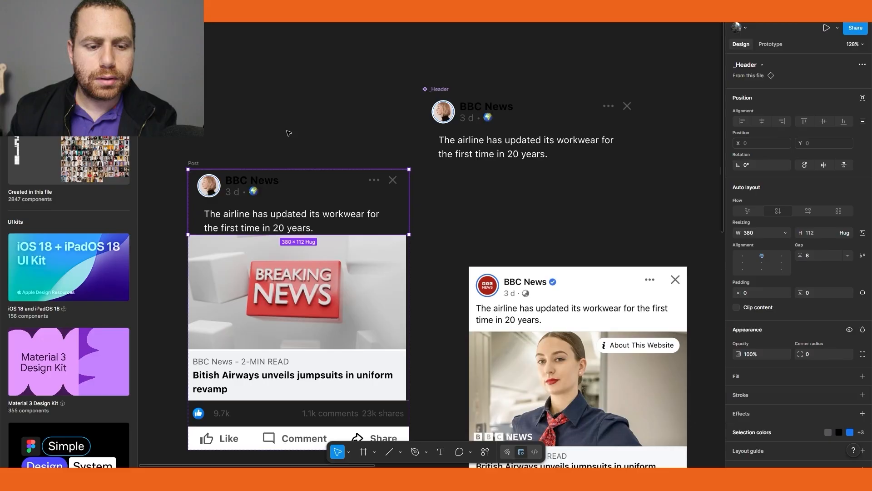
click(289, 132)
Duplicate the Footer frame out of the Post onto empty canvas below it
scroll(260, 223, down, 3)
scroll(312, 271, down, 5)
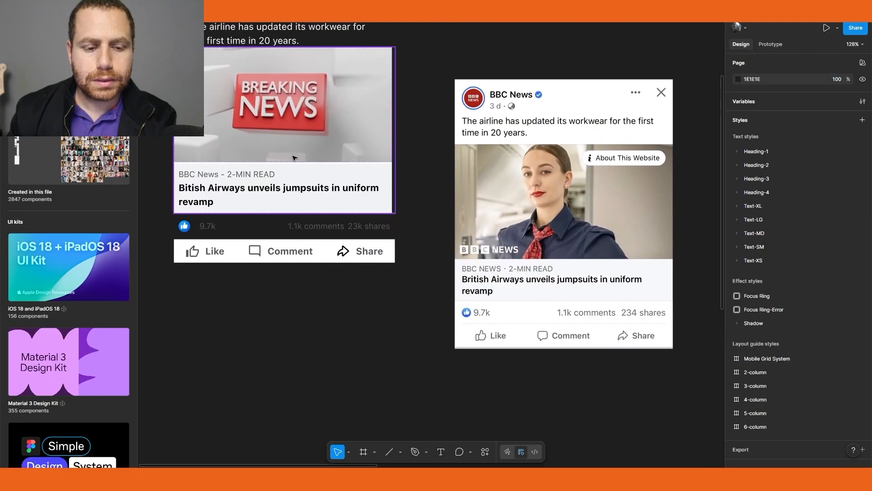
click(286, 232)
alt+drag(264, 351, 263, 354)
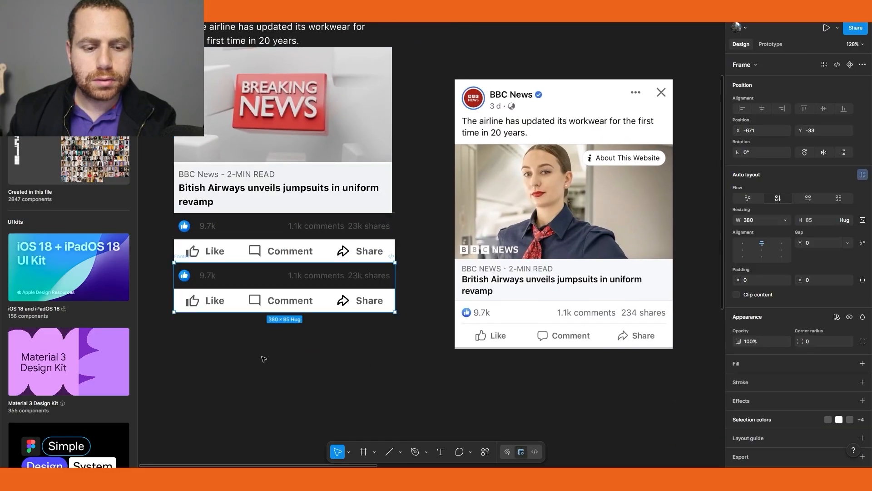
drag(249, 291, 257, 442)
scroll(262, 309, down, 3)
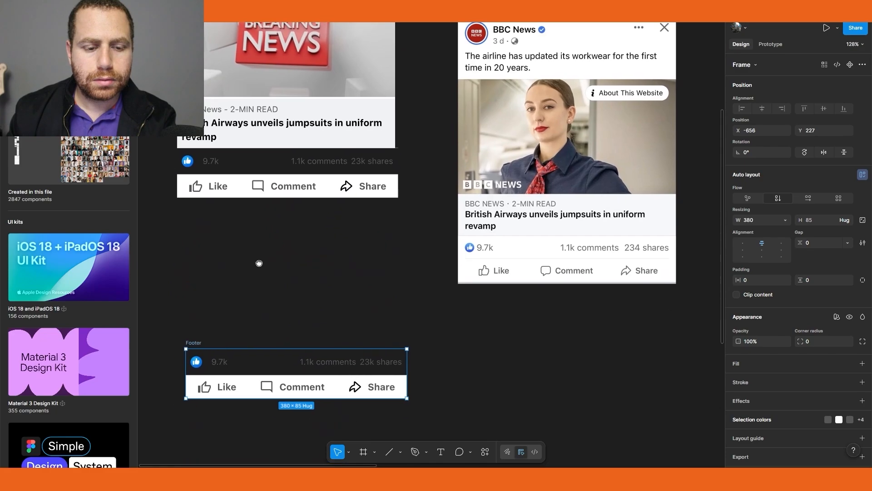
Turn the Footer copy into a component and rename it _Footer
key(super+alt+k)
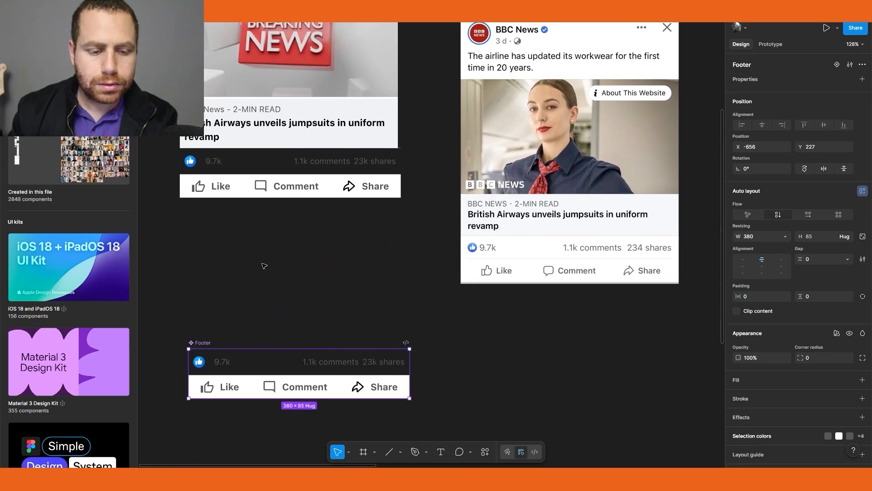
double_click(198, 343)
click(191, 343)
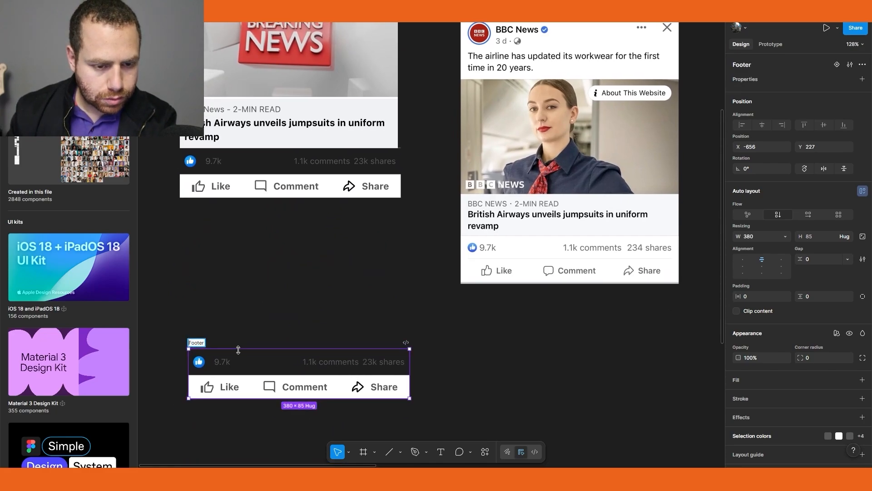
text(_)
Replace the Post's original footer with an instance of the _Footer component
click(251, 275)
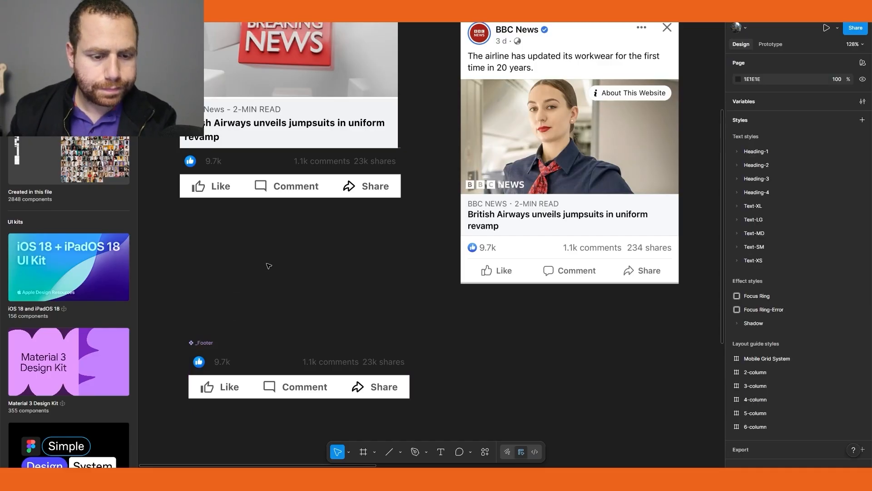
click(255, 184)
click(254, 184)
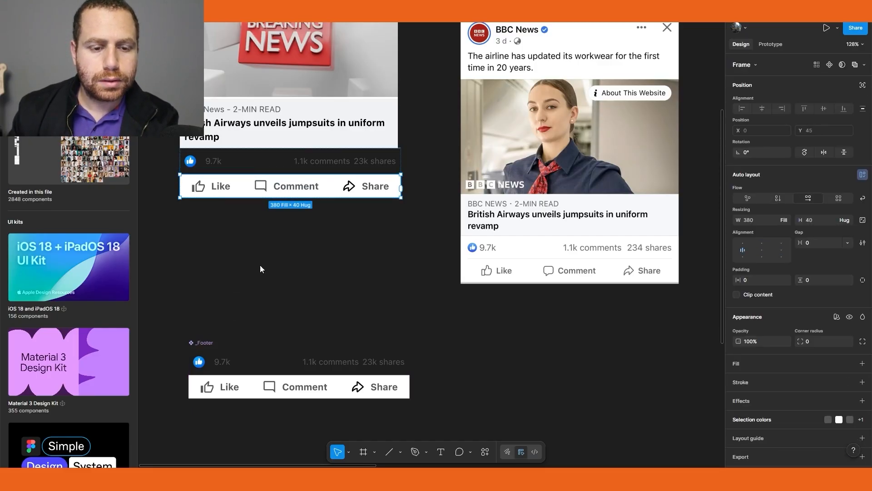
click(261, 269)
click(261, 191)
key(Delete)
click(262, 376)
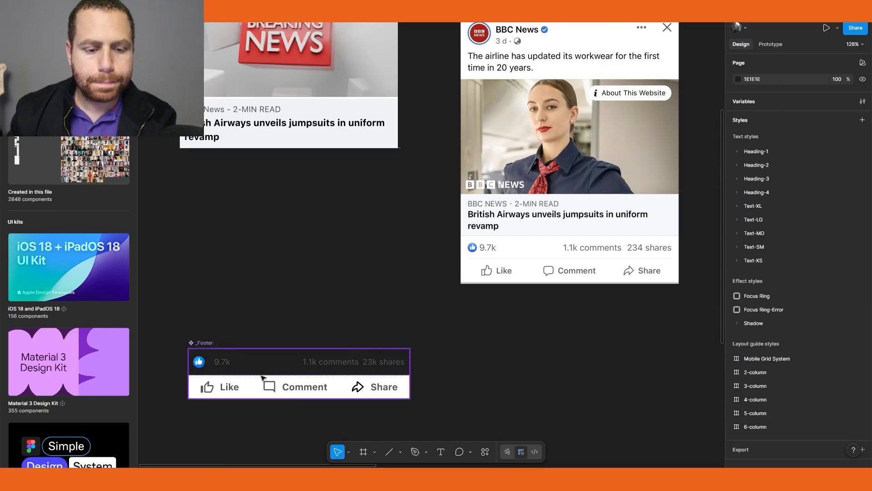
drag(250, 249, 236, 144)
Give the Post frame the General/Surface/s1 fill color
click(334, 284)
scroll(334, 284, down, 5)
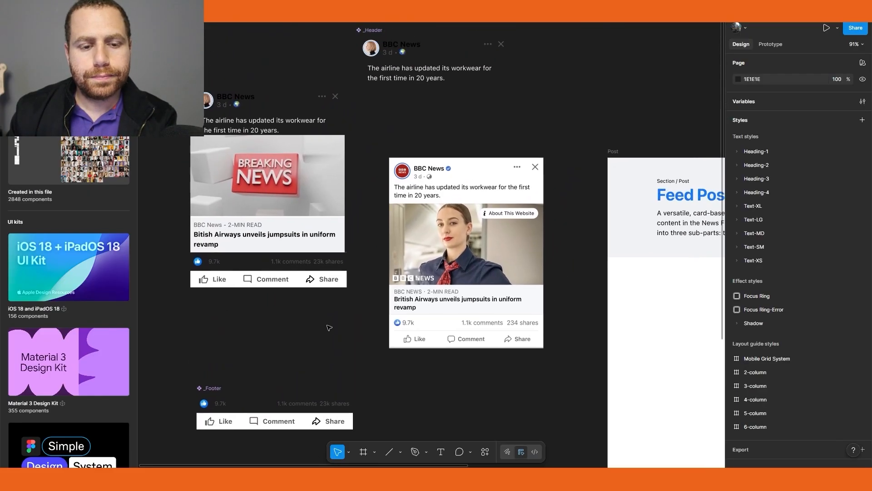
click(333, 284)
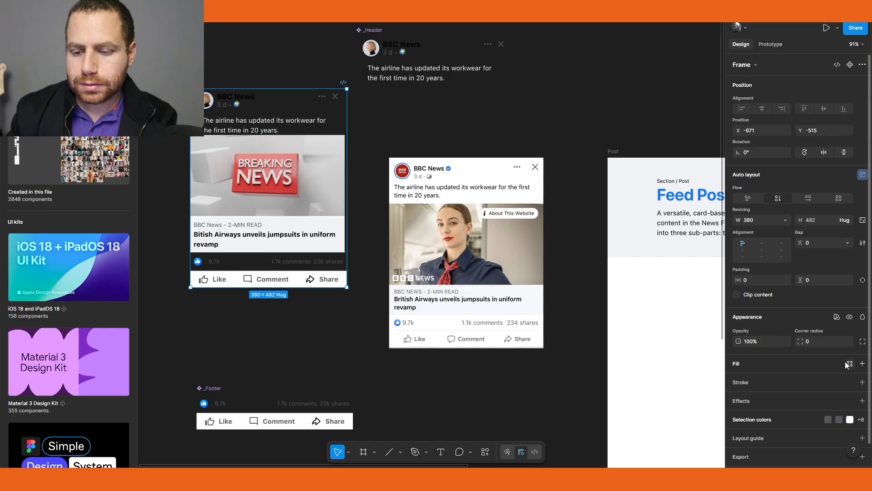
click(849, 363)
text(s1)
click(658, 348)
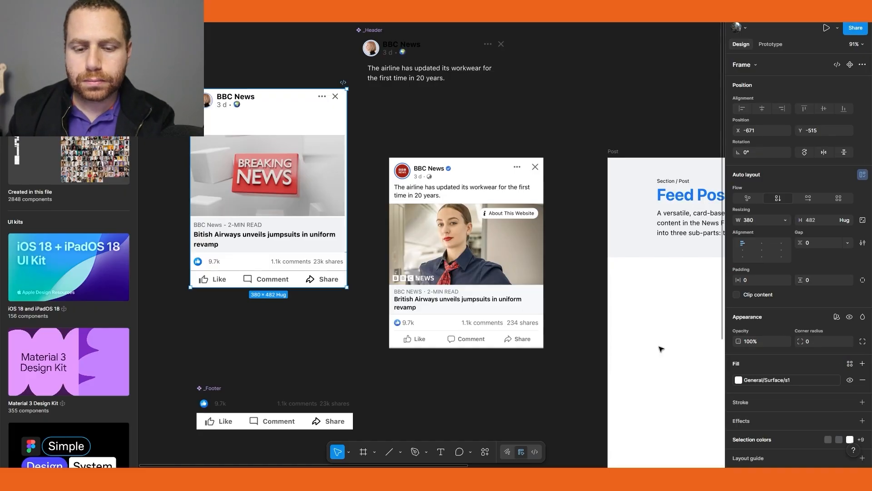
Set the _Header component's post text fill to the General/text/default color
click(276, 351)
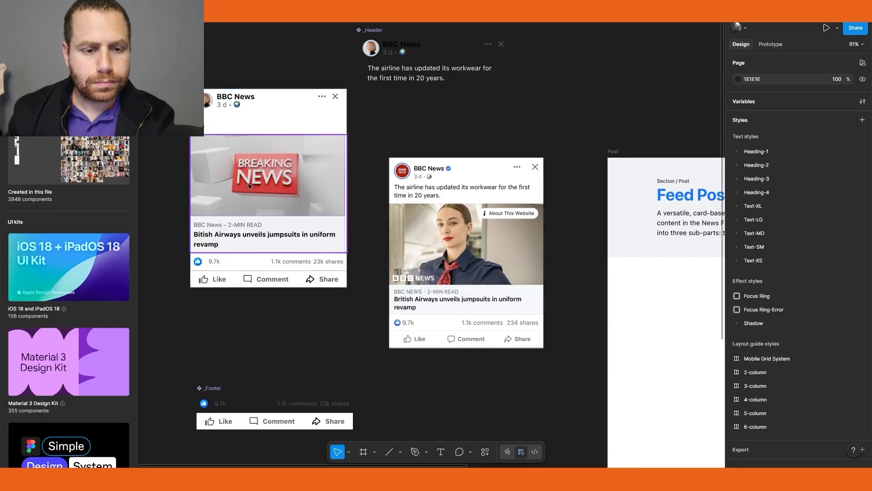
ctrl+double_click(235, 119)
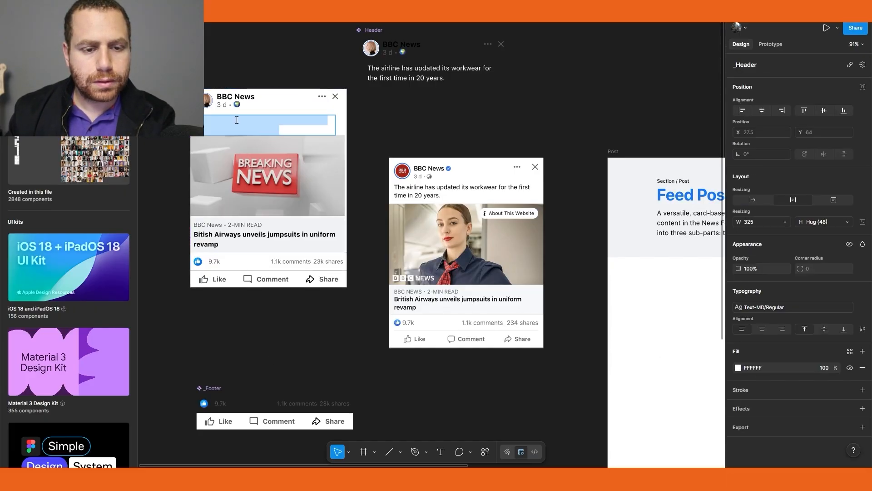
double_click(411, 70)
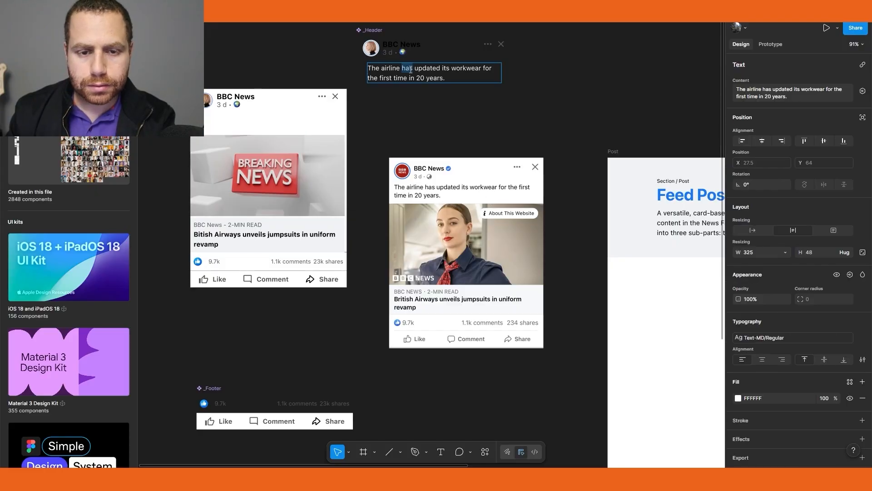
click(738, 398)
click(662, 236)
text(text)
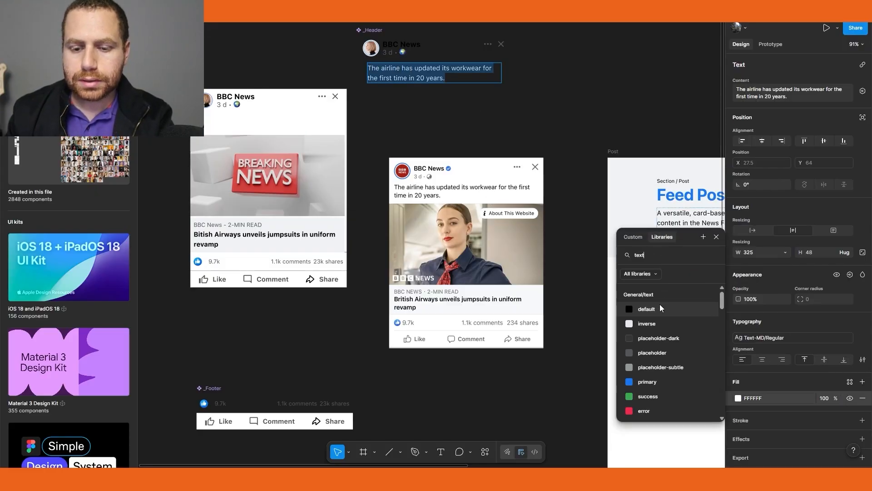
click(659, 308)
Set the gap in the _Footer's like-count group to 8
click(352, 377)
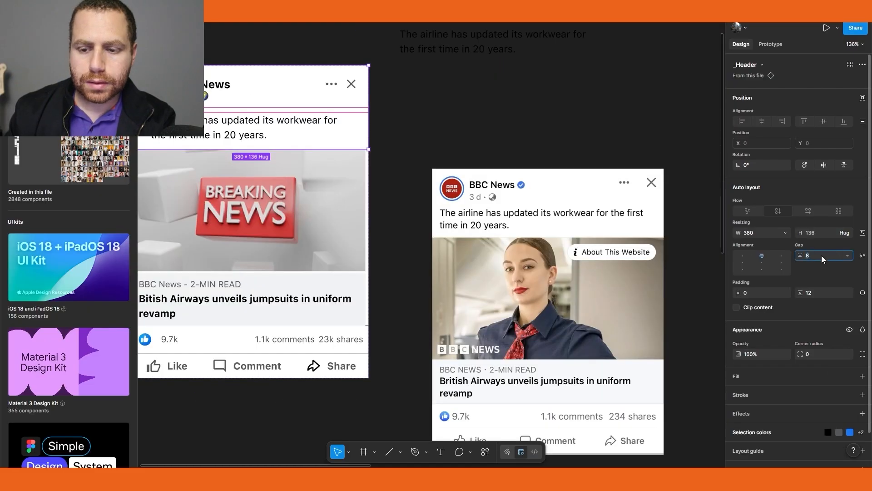
click(190, 282)
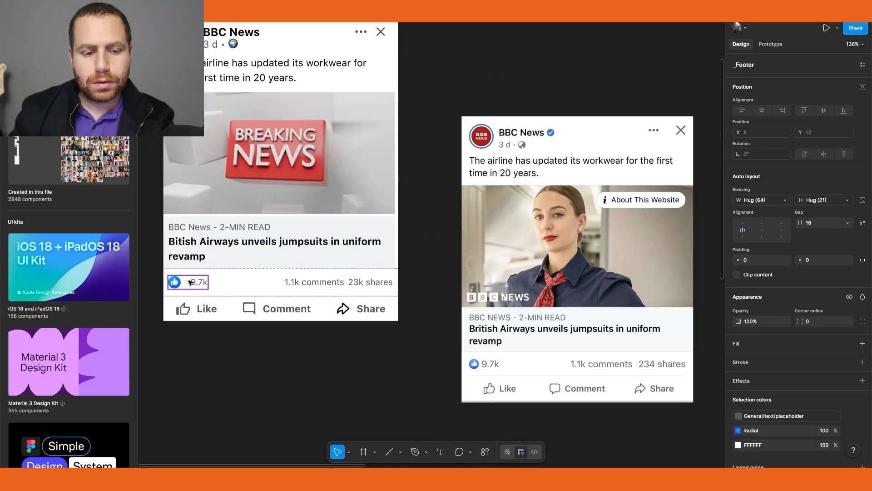
scroll(357, 283, down, 5)
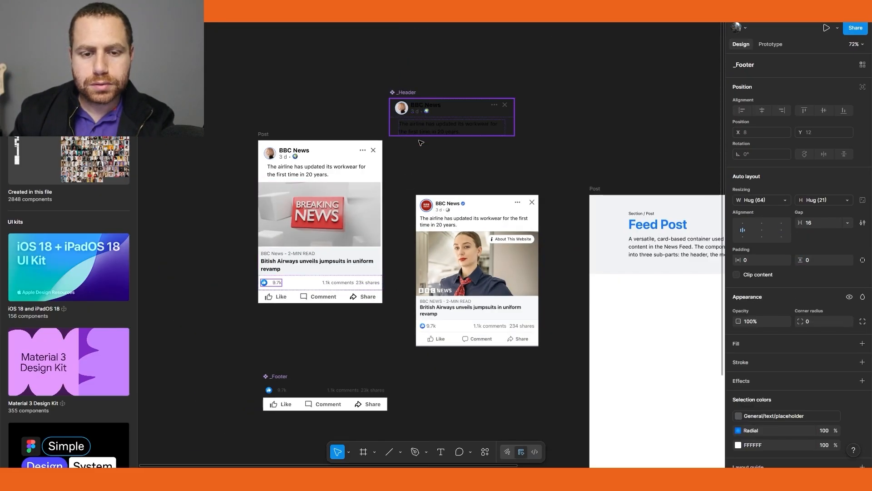
scroll(279, 436, up, 5)
click(278, 317)
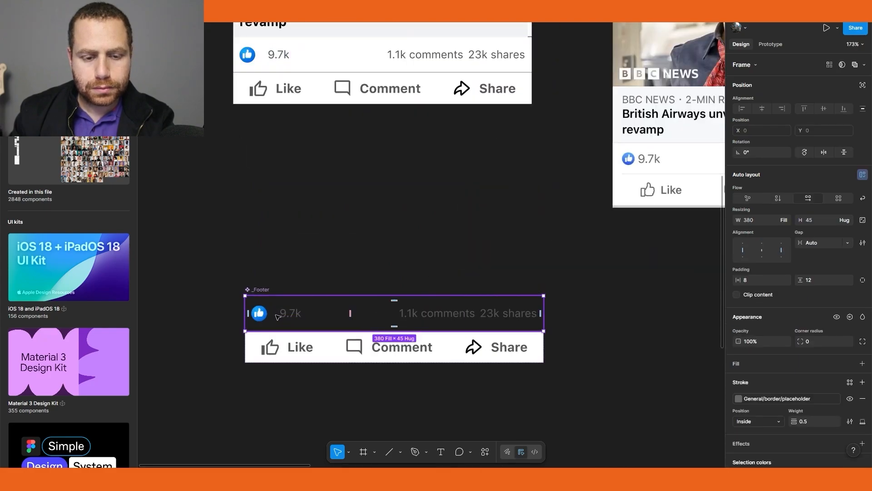
click(278, 317)
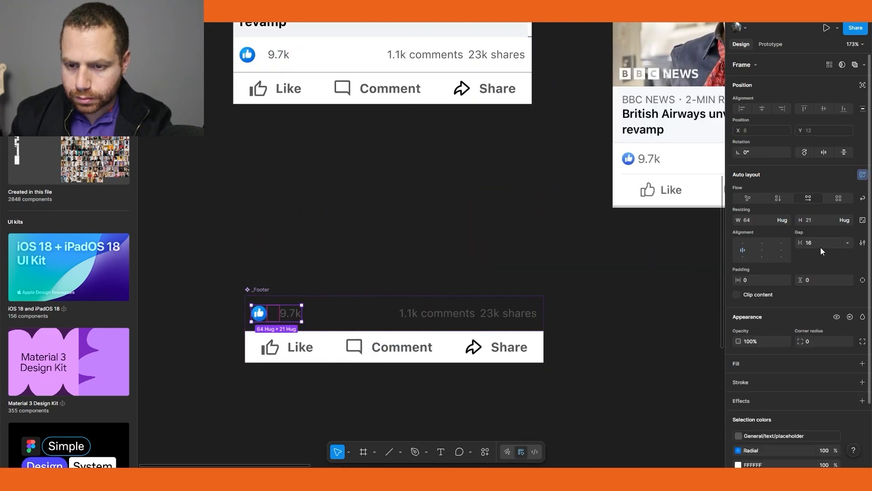
text(8)
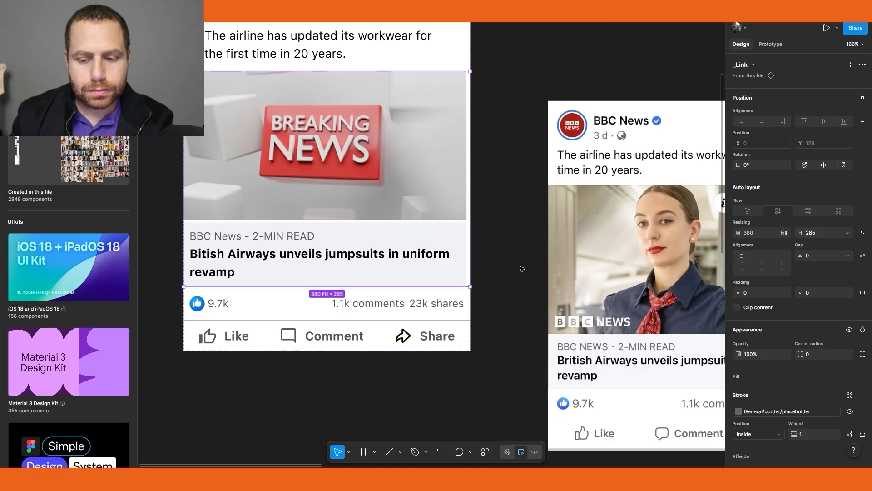
Set the _Link card's stroke position to Outside and its weight to 0.5
click(778, 435)
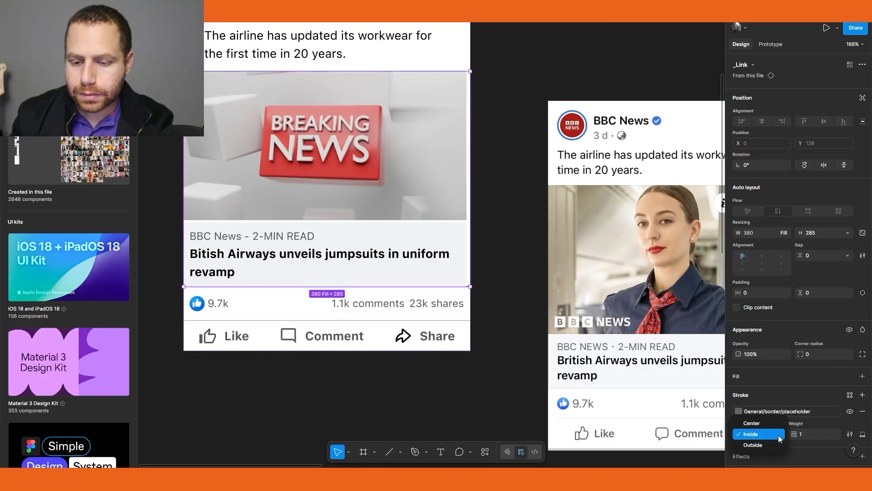
click(767, 445)
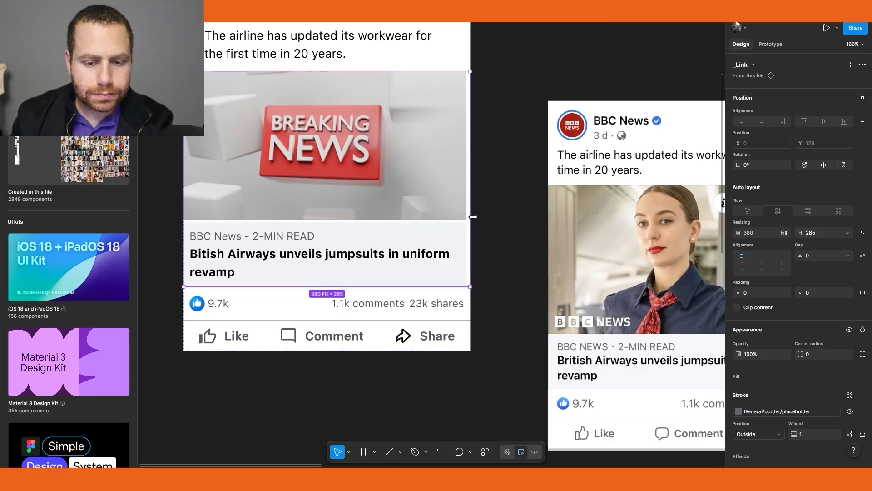
click(513, 262)
scroll(452, 279, up, 1)
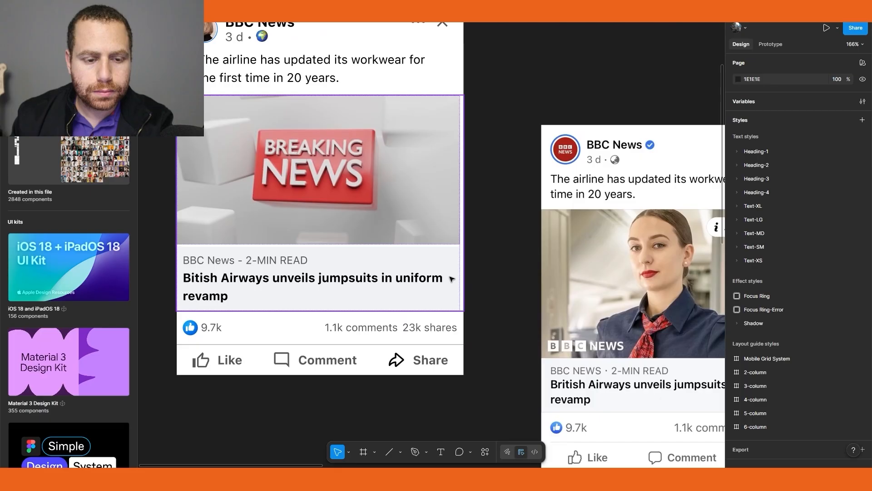
click(375, 237)
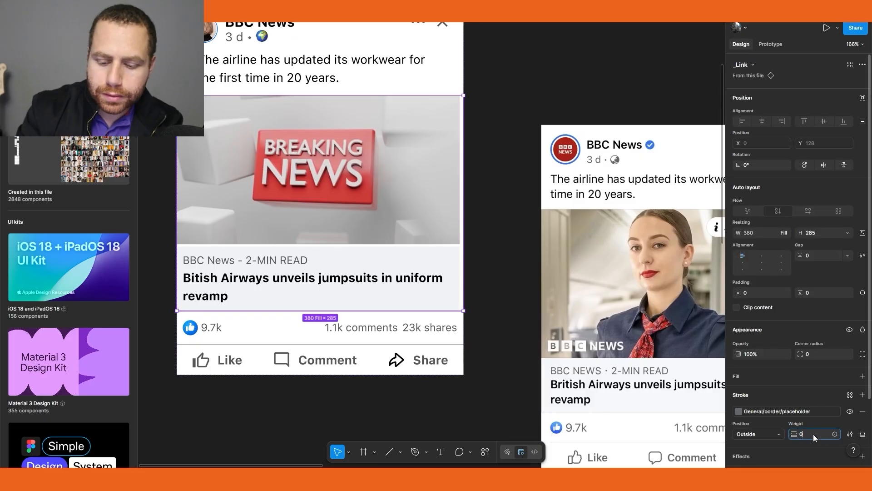
text(0.5)
key(Return)
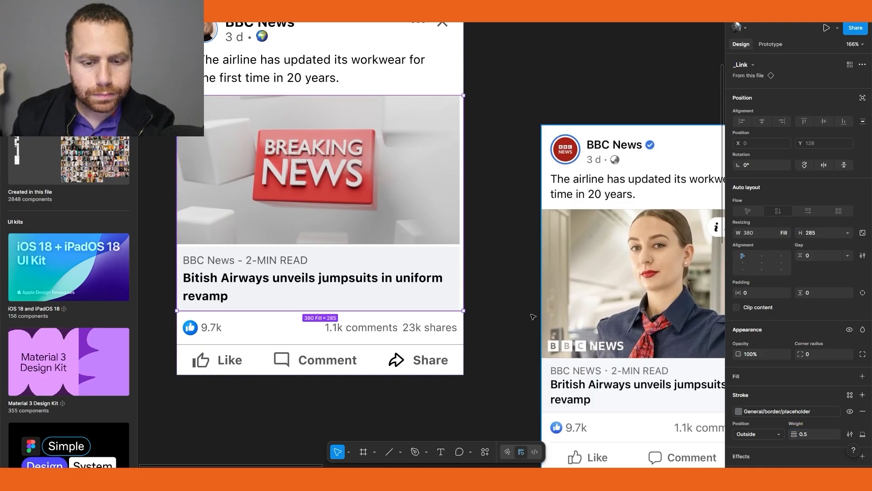
click(504, 298)
drag(513, 382, 541, 395)
click(376, 191)
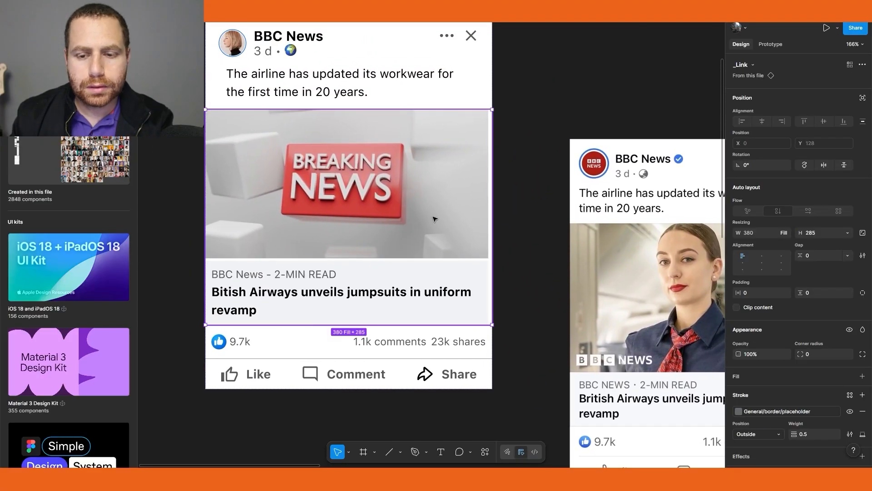
right_click(389, 219)
mouse_move(436, 179)
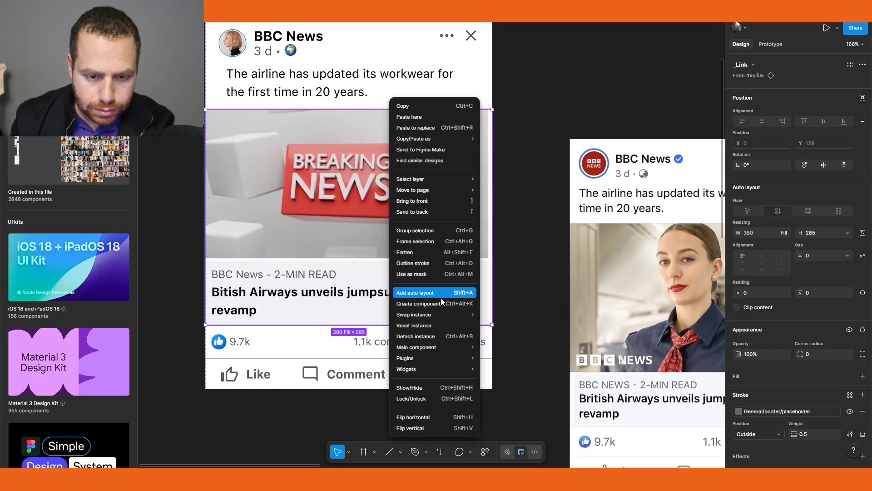
mouse_move(441, 311)
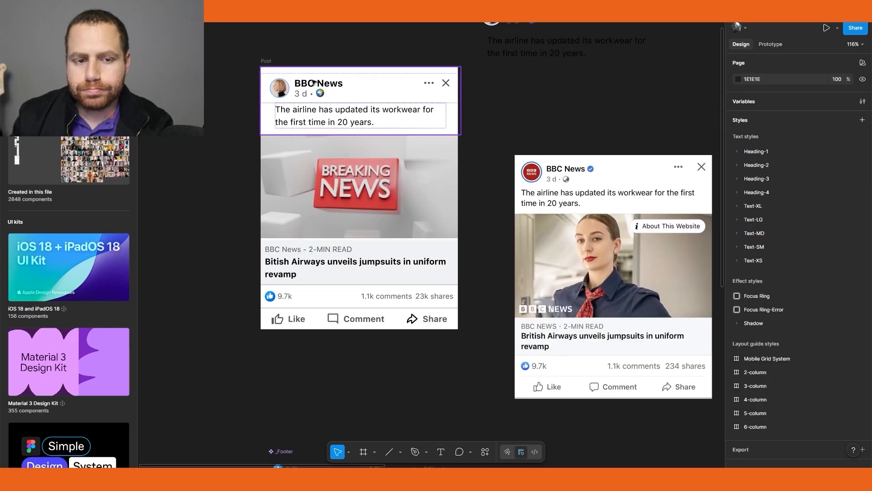
Turn the whole Post frame into a component
click(310, 62)
key(ctrl+alt+k)
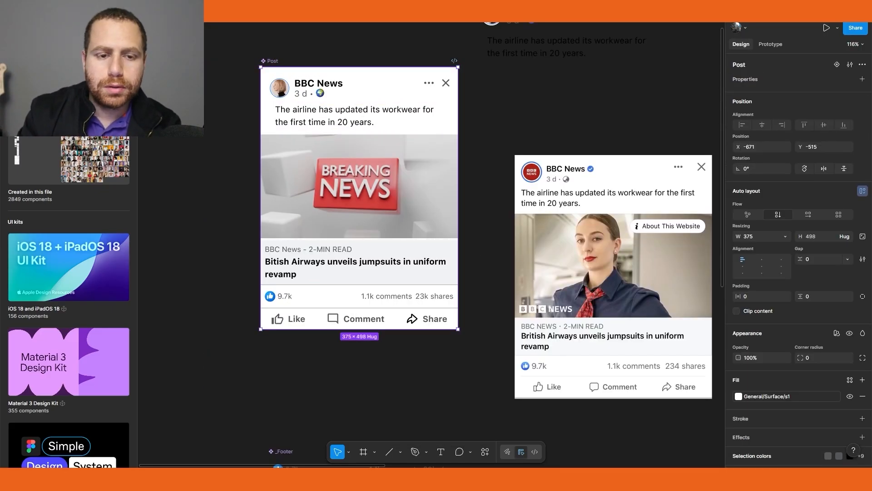
Create a visibility property named text for the post text inside the _Header component
scroll(407, 197, up, 4)
scroll(408, 197, left, 2)
scroll(408, 197, up, 5)
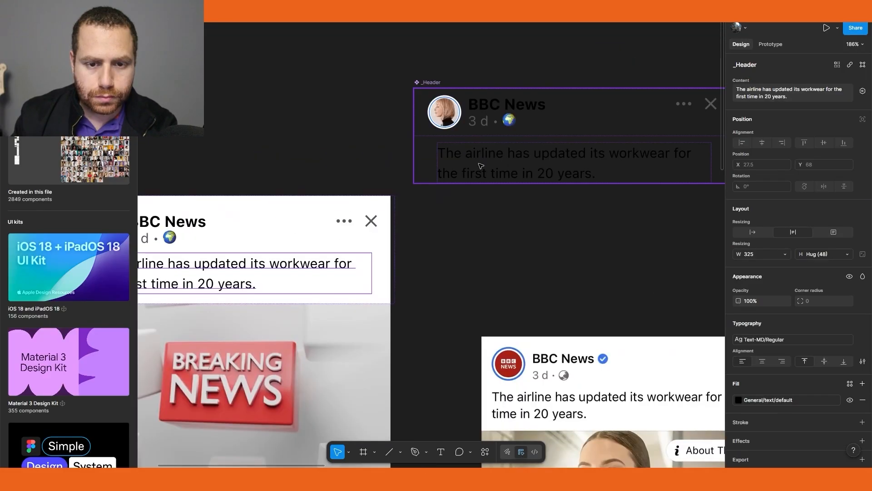
ctrl+click(480, 164)
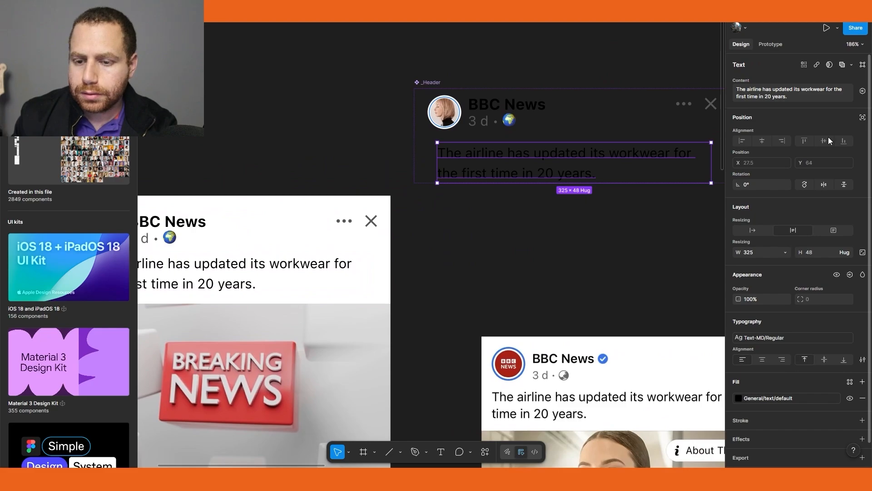
click(850, 275)
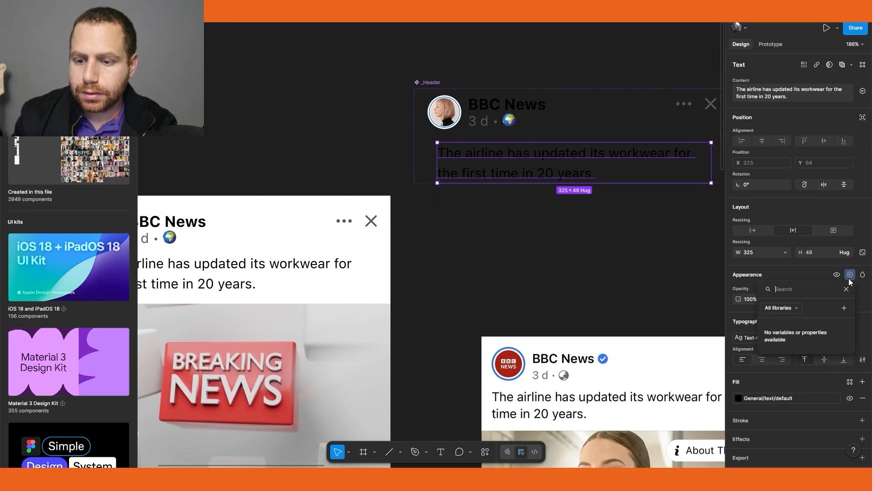
click(843, 308)
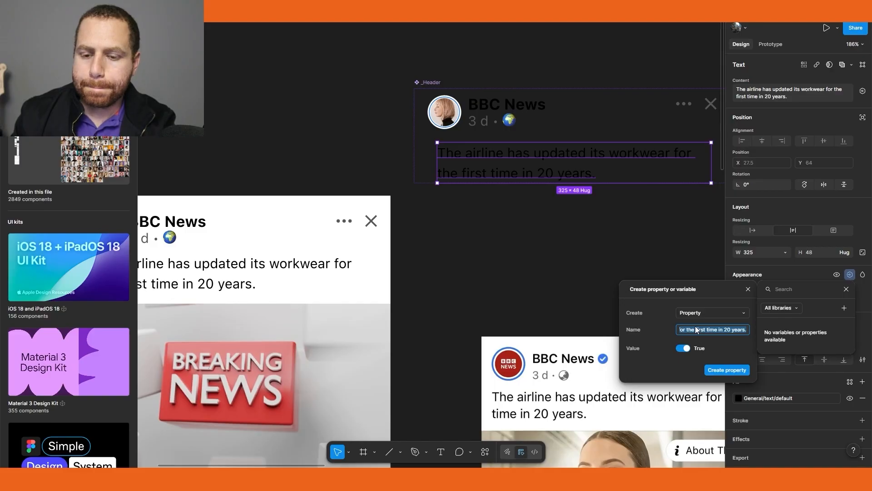
text(text)
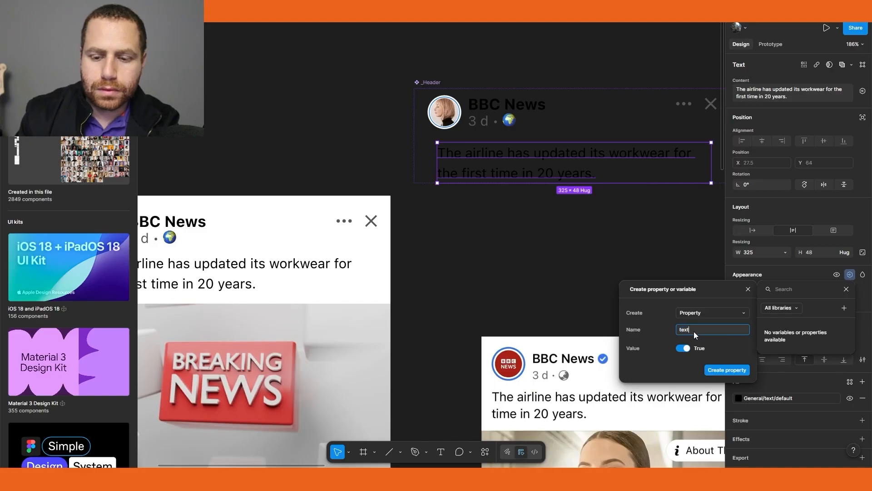
click(723, 371)
click(817, 343)
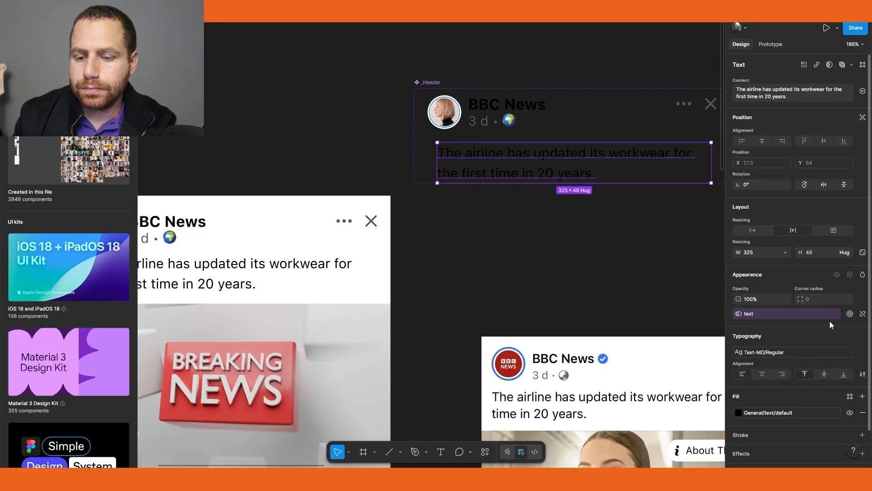
Expose the properties of the nested _Header instance on the Post component
click(675, 248)
drag(445, 257, 600, 186)
click(402, 182)
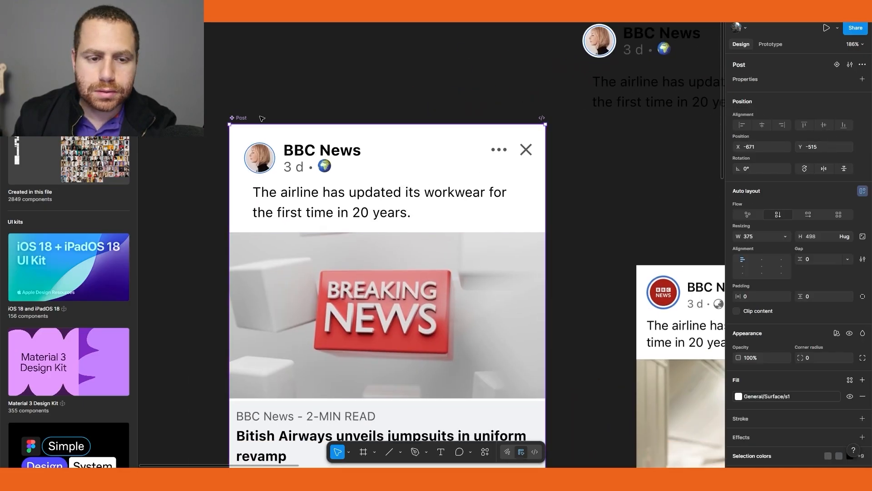
click(862, 79)
click(834, 168)
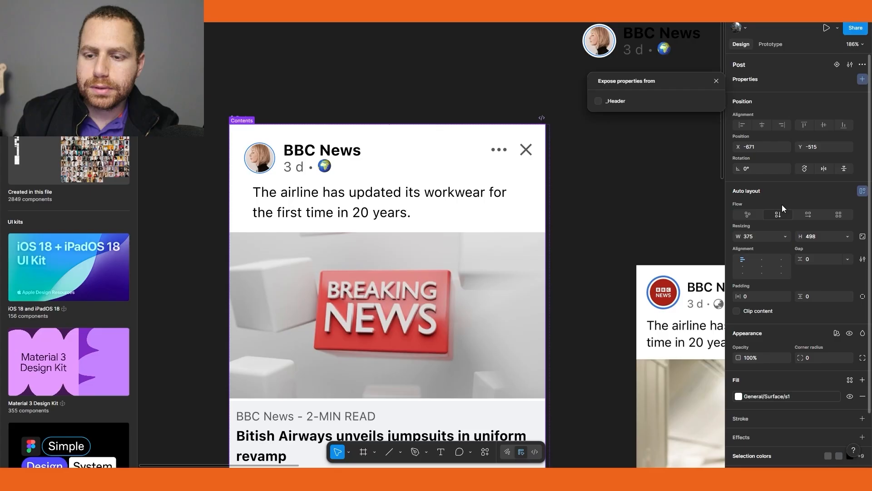
click(604, 101)
click(716, 80)
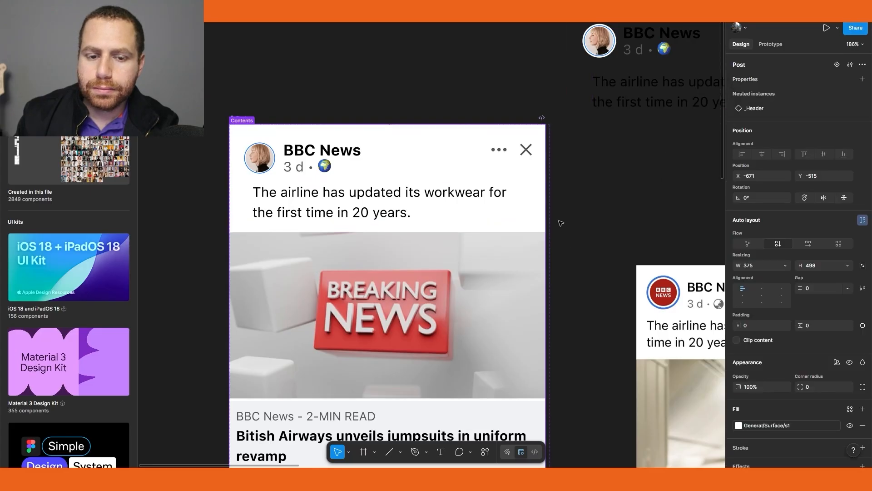
Create a visibility property named reaction section for the like-count row inside the _Footer component
click(558, 386)
scroll(558, 385, down, 3)
scroll(558, 386, right, 1)
scroll(558, 385, down, 5)
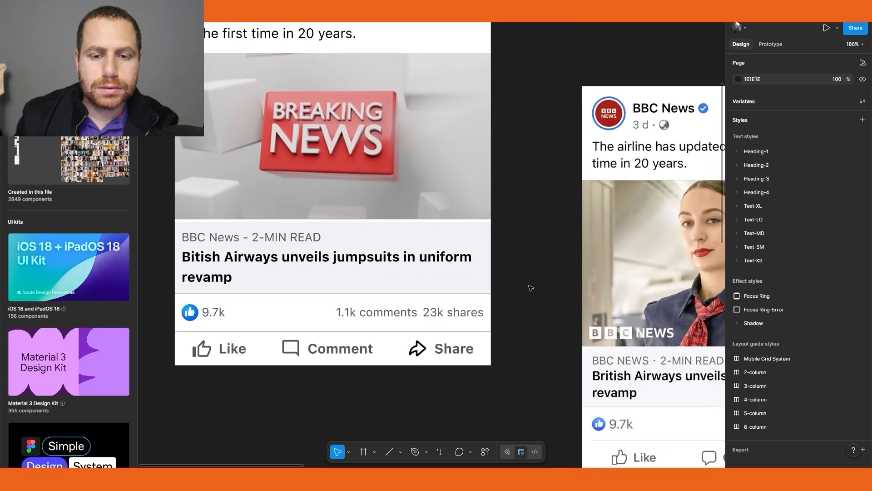
scroll(556, 274, up, 2)
scroll(555, 273, left, 1)
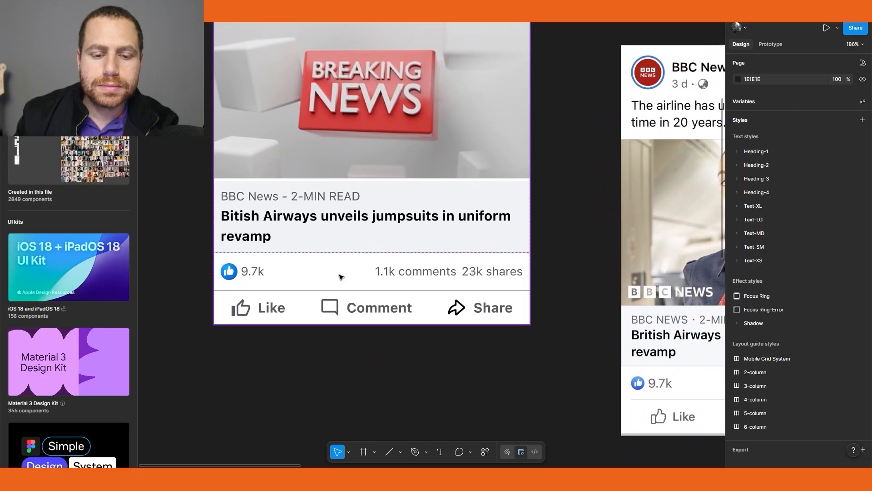
scroll(468, 203, up, 2)
scroll(467, 203, right, 1)
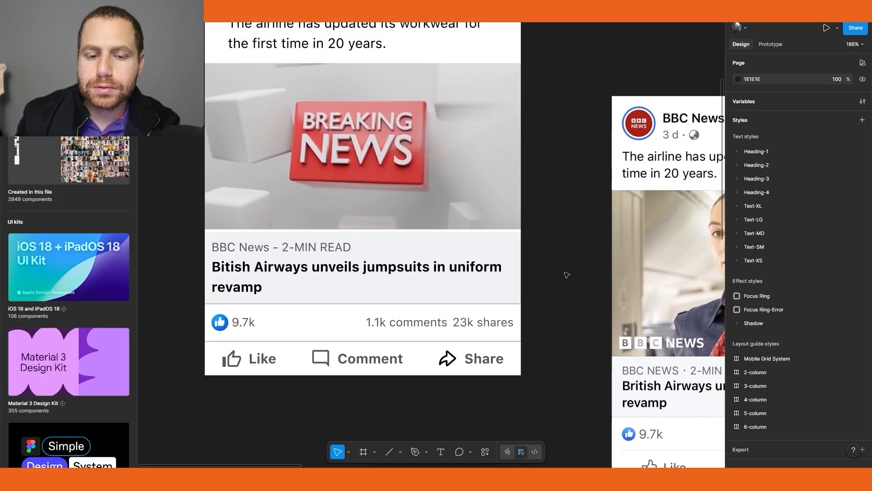
scroll(534, 214, down, 3)
drag(582, 351, 516, 157)
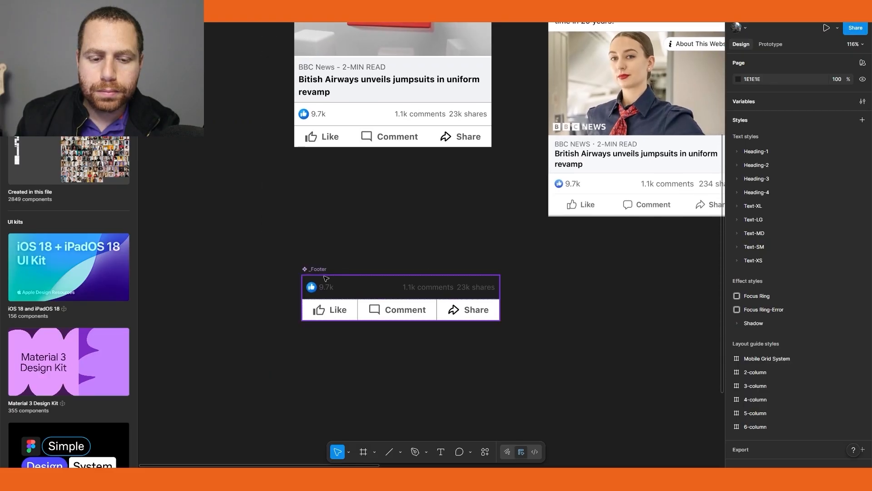
click(323, 272)
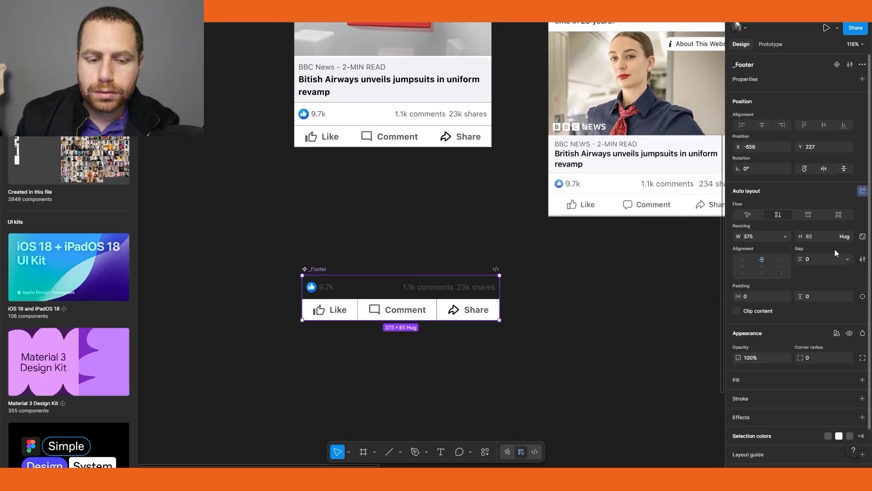
click(354, 287)
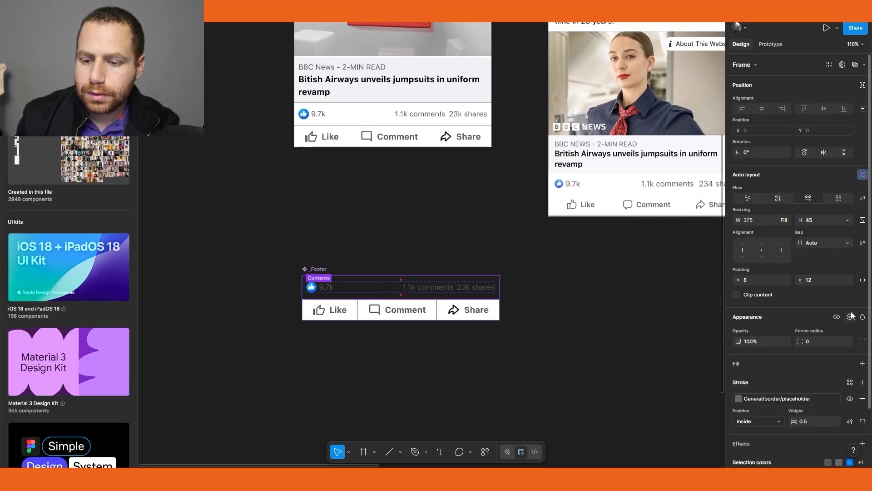
click(849, 316)
click(846, 351)
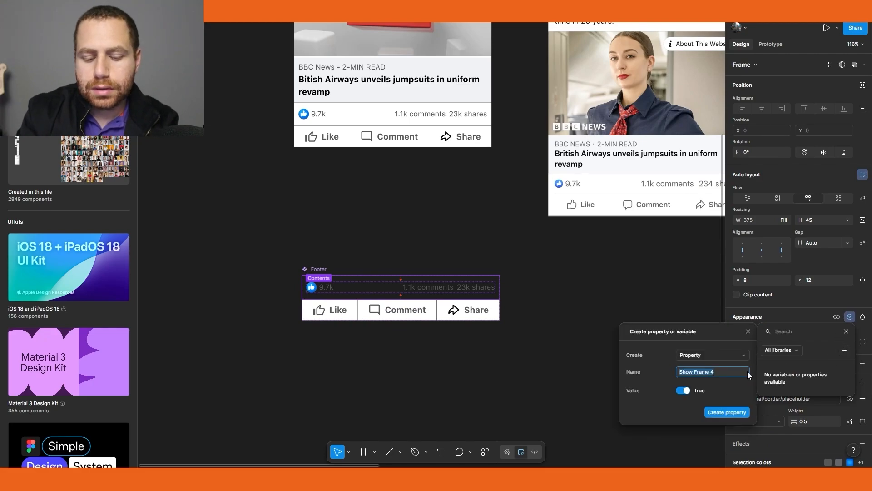
text(reaction se)
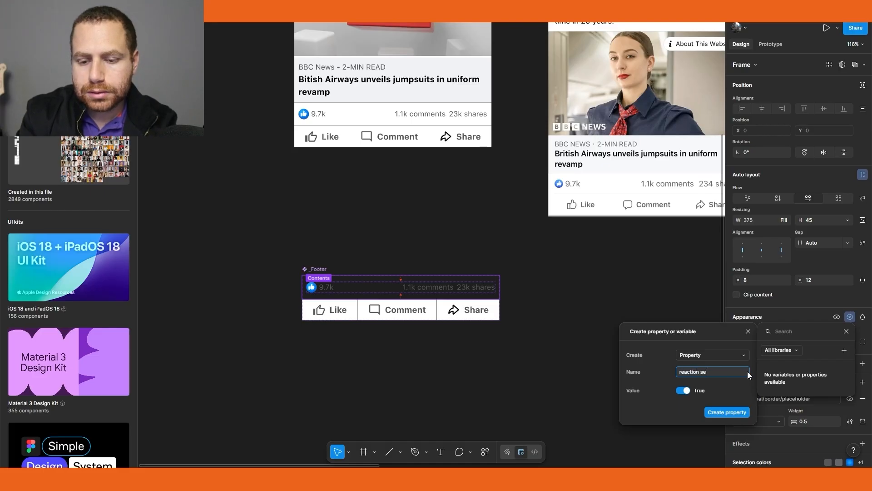
text(ction)
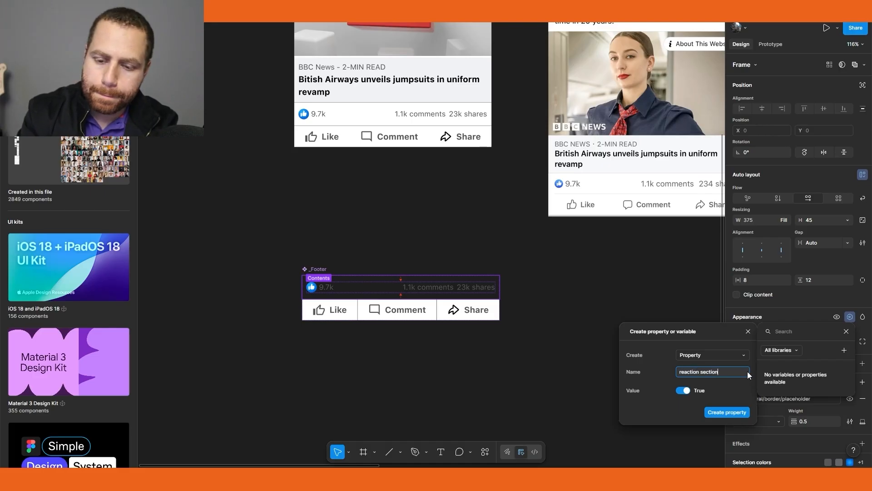
click(738, 412)
Toggle the reaction section property off and back on for the footer instance inside the Post
click(798, 385)
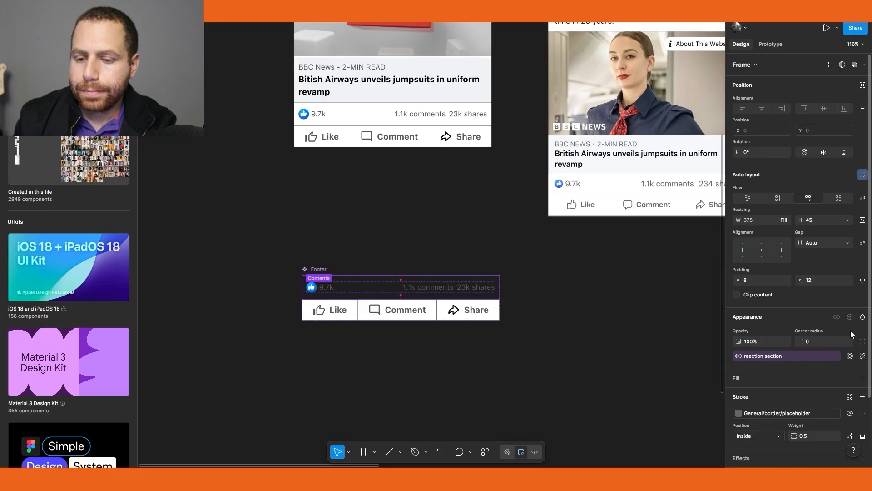
click(445, 264)
click(357, 286)
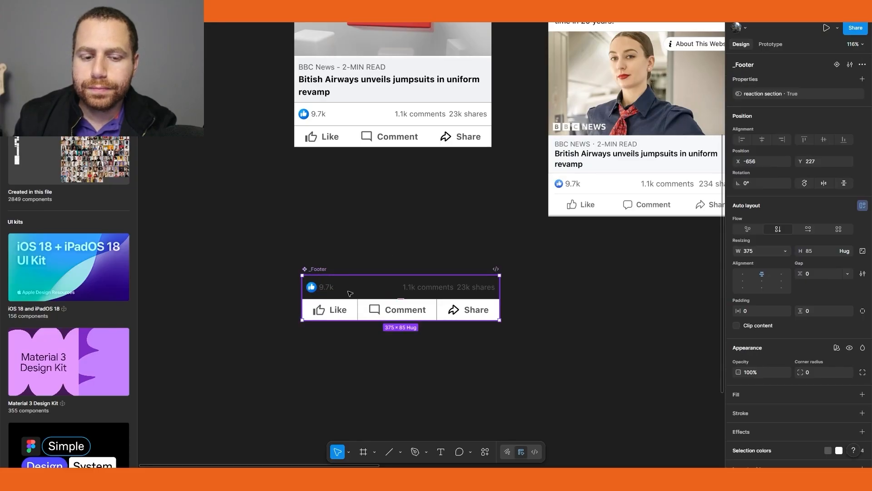
click(375, 114)
scroll(524, 346, up, 5)
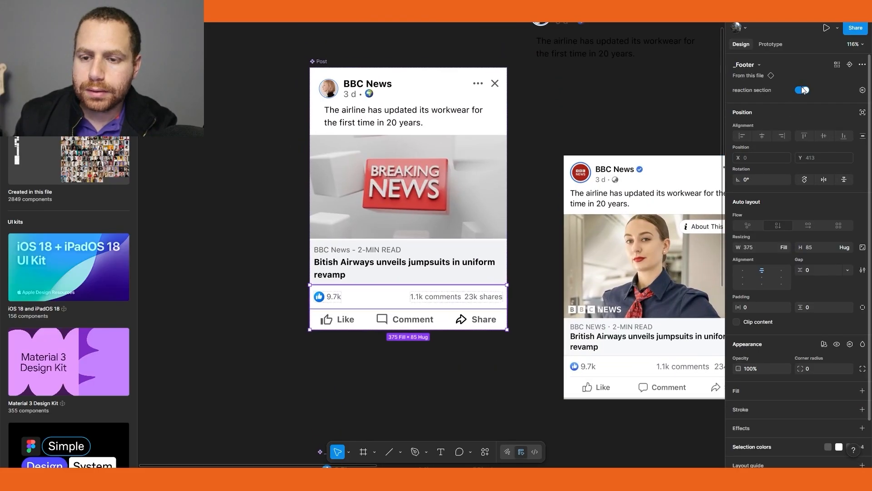
click(803, 90)
click(803, 90)
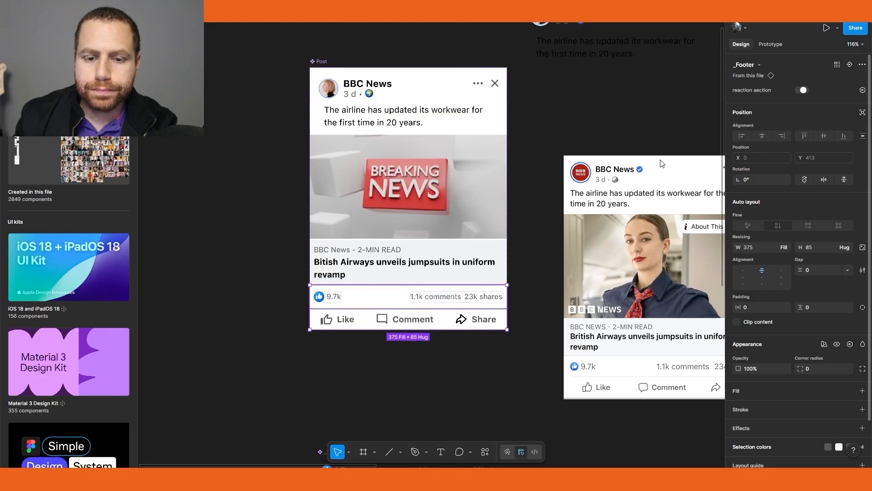
Expose the properties of the nested _Footer instance on the Post component as well
click(536, 255)
drag(529, 251, 472, 277)
click(296, 132)
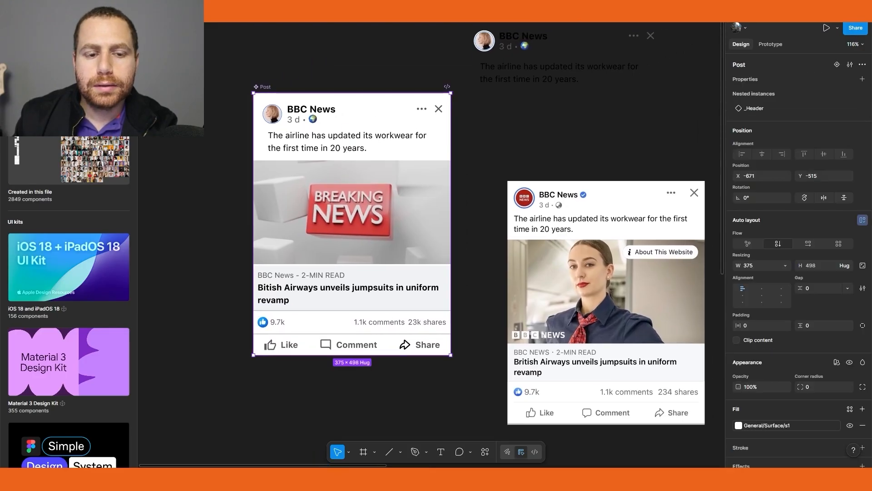
click(862, 79)
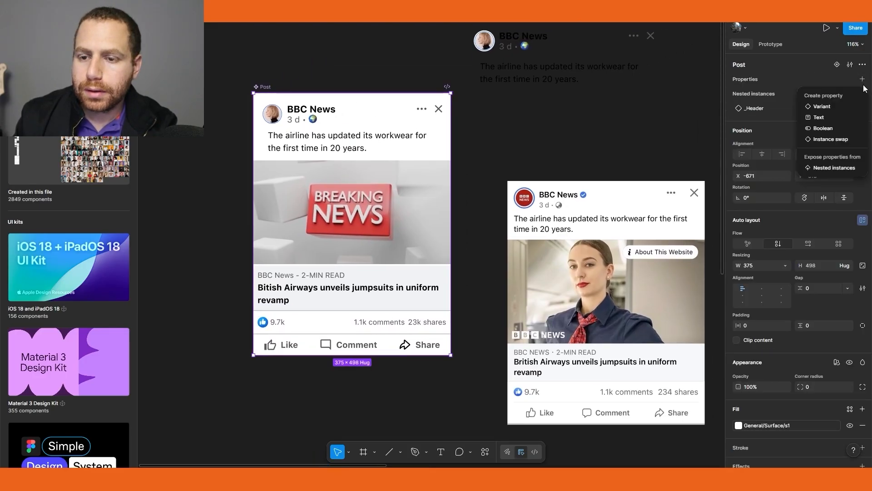
click(835, 140)
click(717, 81)
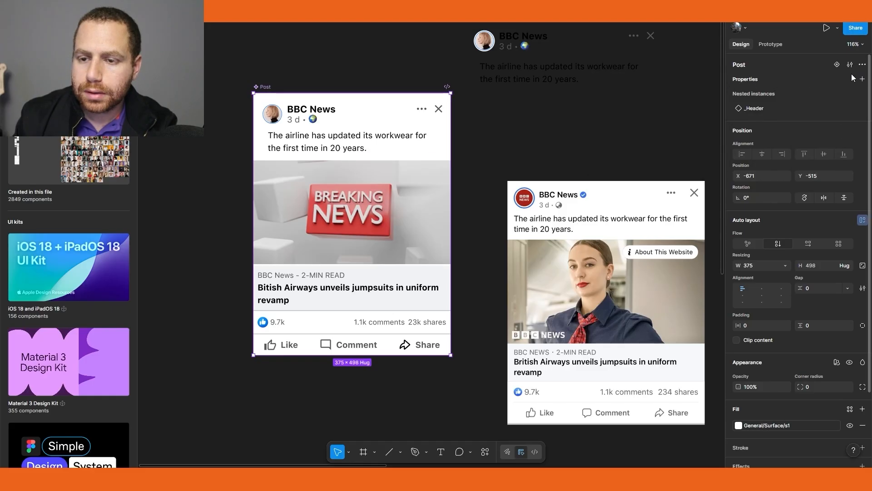
click(862, 80)
click(837, 168)
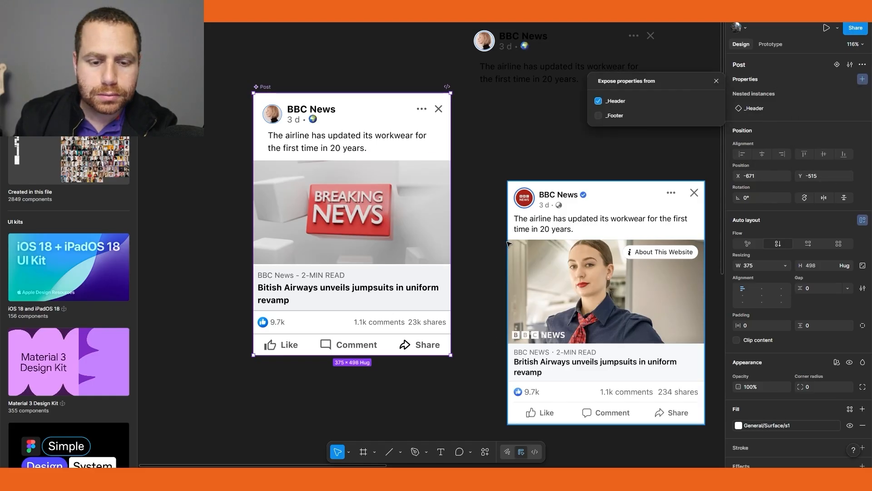
click(598, 116)
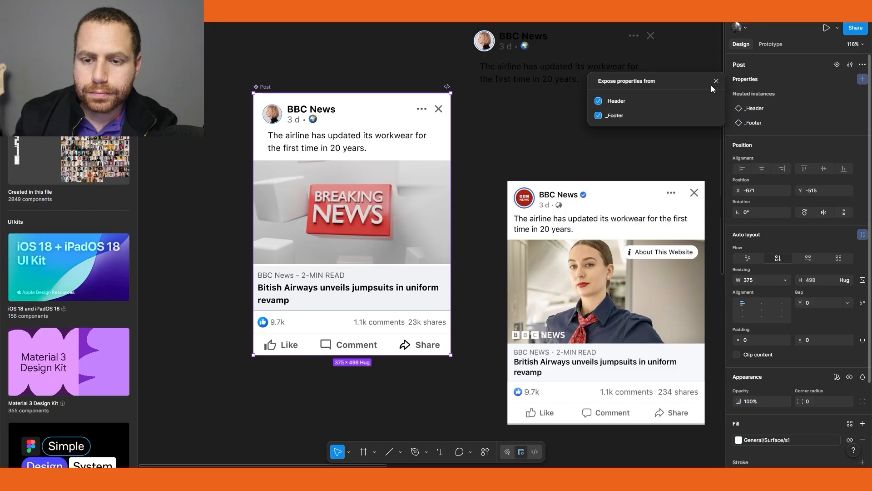
click(716, 82)
Move the _Header component into the Feed Post documentation frame
click(521, 363)
scroll(521, 363, down, 3)
drag(613, 398, 463, 286)
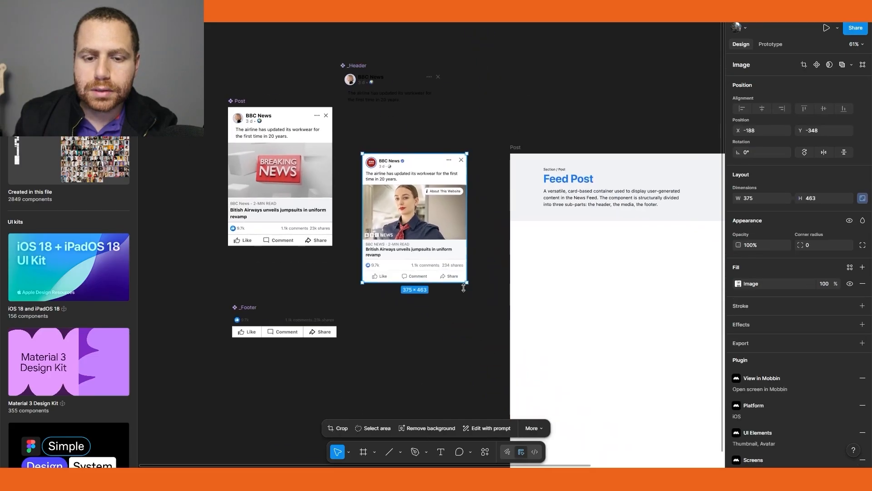
click(363, 68)
drag(378, 78, 674, 254)
drag(562, 210, 522, 176)
scroll(522, 175, down, 3)
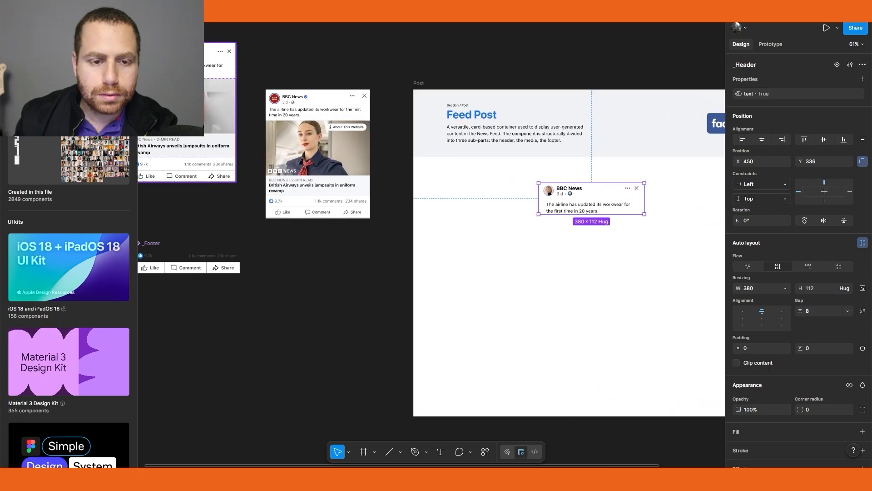
Move the _Footer component into the documentation frame below the header
click(206, 214)
drag(207, 215, 616, 194)
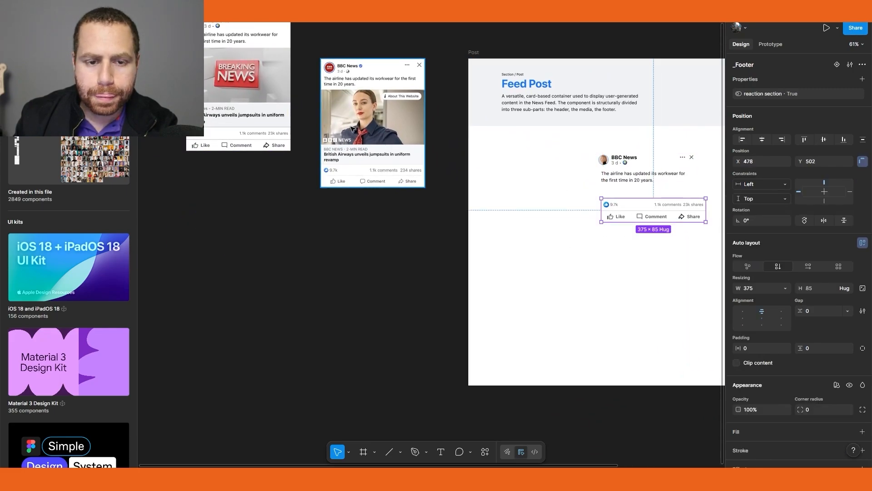
Move the Post component into the documentation frame below the footer
click(332, 127)
drag(243, 72, 606, 242)
drag(583, 314, 522, 247)
scroll(522, 247, right, 5)
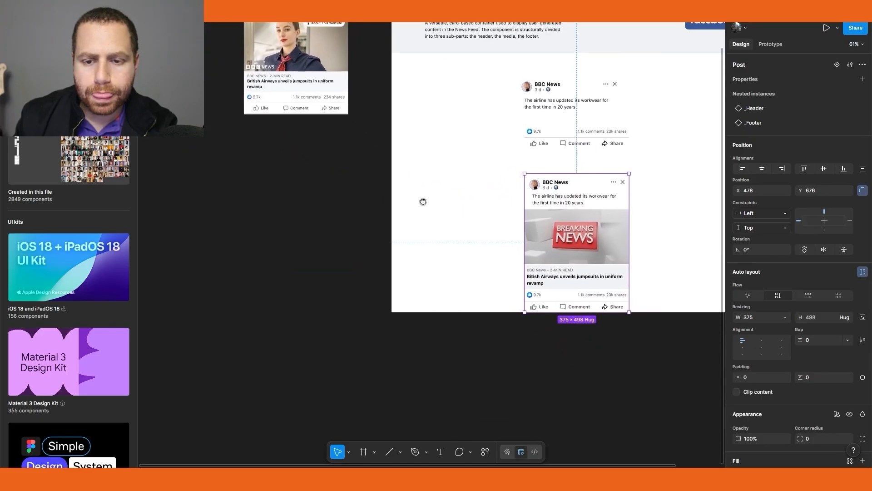
drag(307, 69, 550, 308)
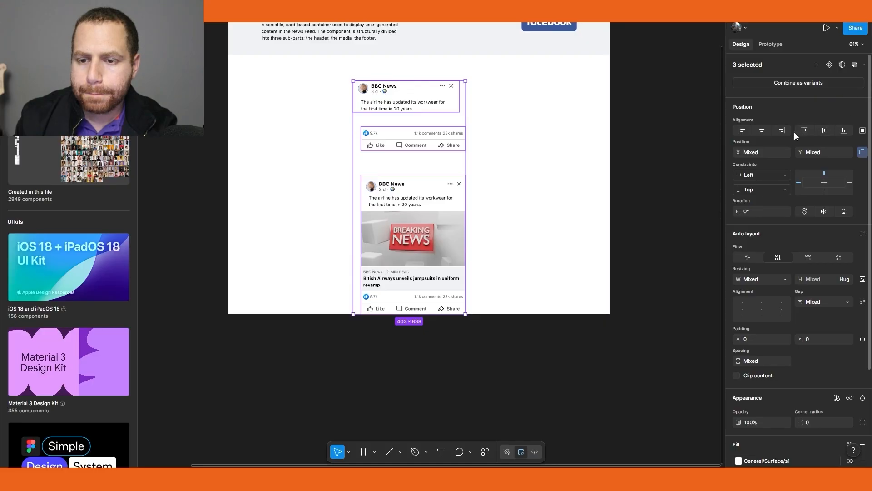
click(642, 151)
scroll(645, 154, down, 3)
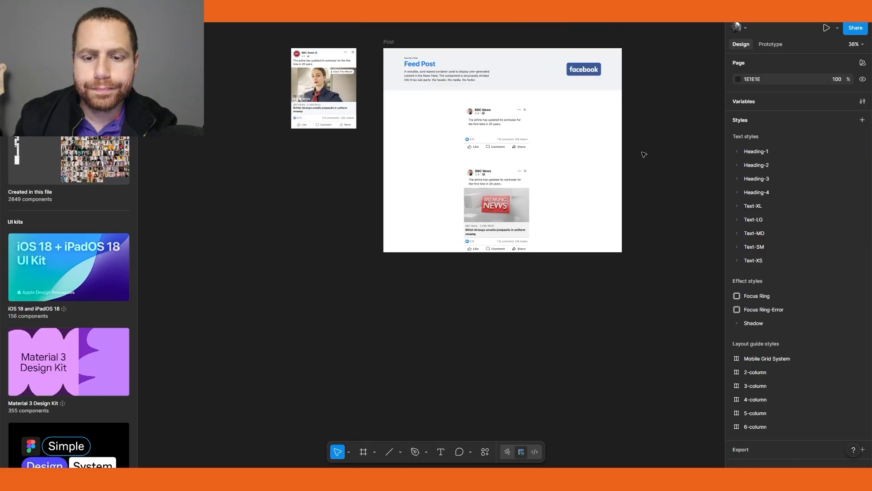
Drag out a Post instance and widen it to about 469 to test how it resizes
drag(631, 143, 609, 191)
scroll(609, 193, up, 2)
alt+drag(629, 231, 341, 248)
scroll(292, 230, up, 4)
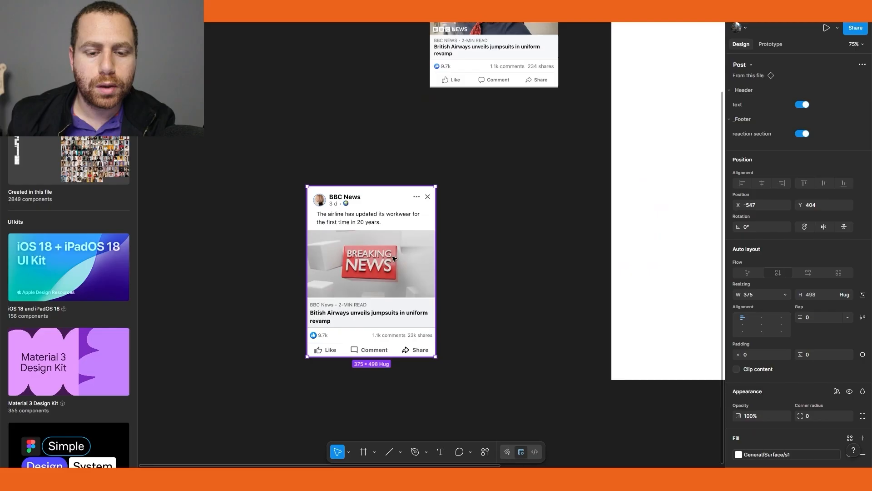
scroll(393, 258, up, 3)
scroll(455, 255, left, 2)
scroll(455, 255, down, 2)
drag(511, 254, 554, 268)
scroll(533, 181, down, 5)
drag(557, 145, 487, 296)
drag(656, 219, 477, 163)
scroll(554, 243, up, 5)
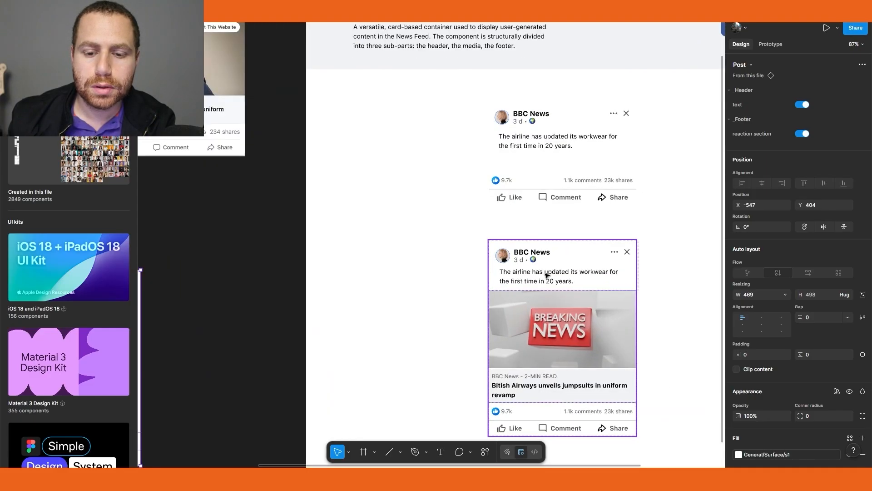
Set the post text inside the _Header component to fill its container's width
click(547, 273)
click(547, 270)
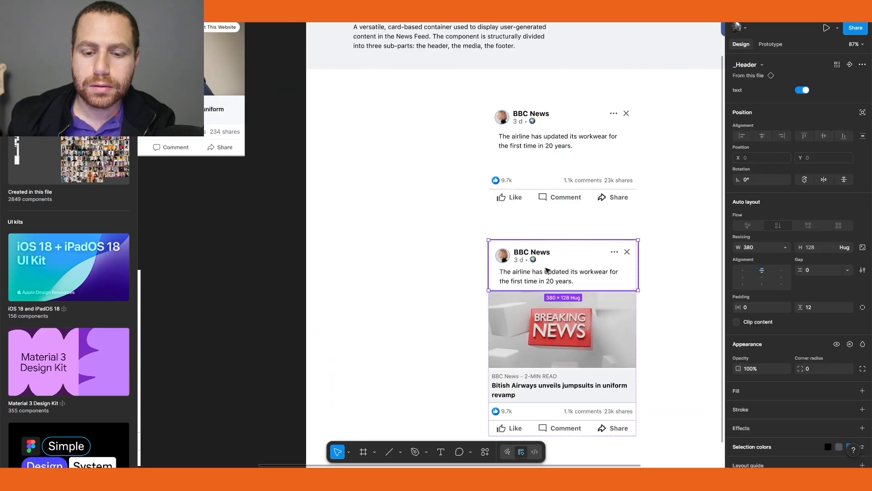
click(571, 131)
double_click(556, 114)
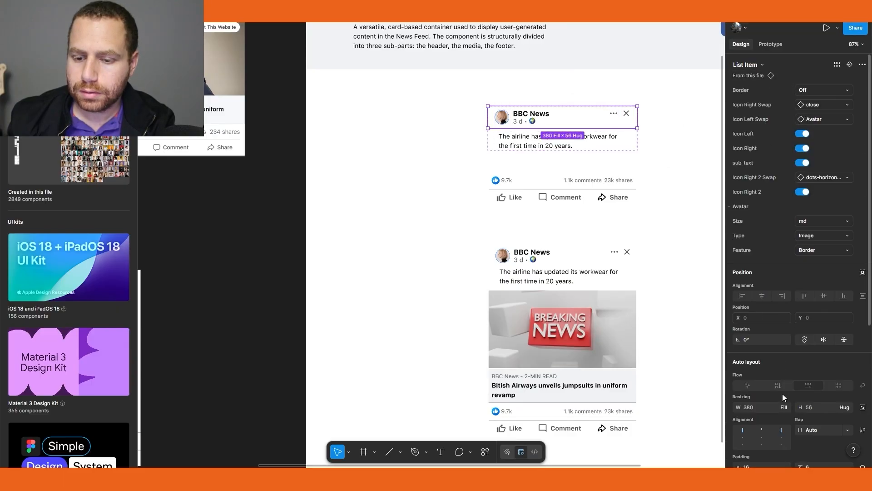
click(785, 407)
click(576, 136)
click(576, 136)
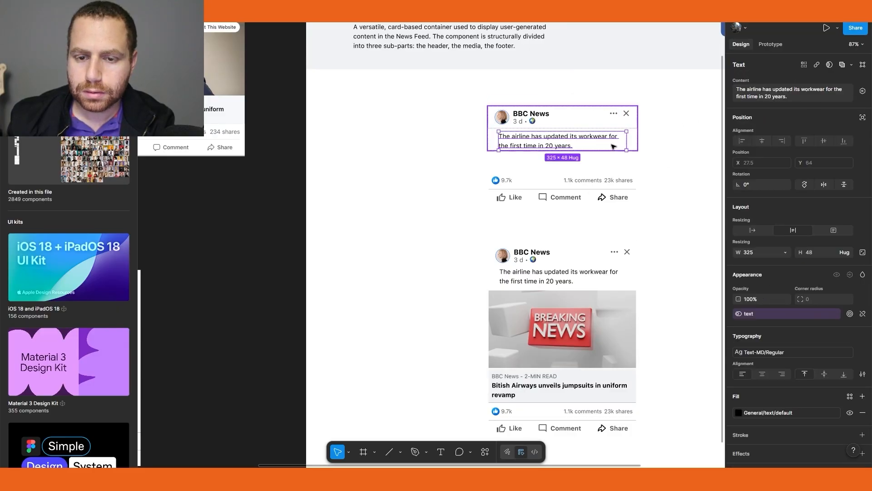
click(785, 252)
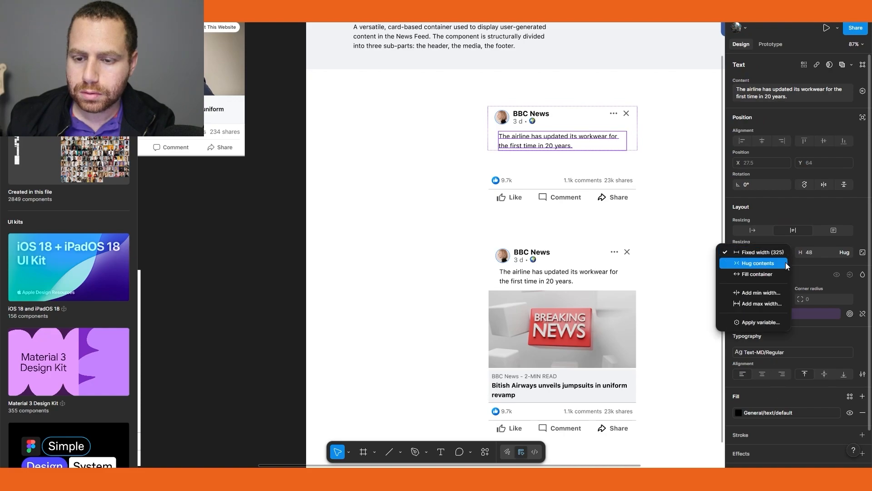
click(780, 276)
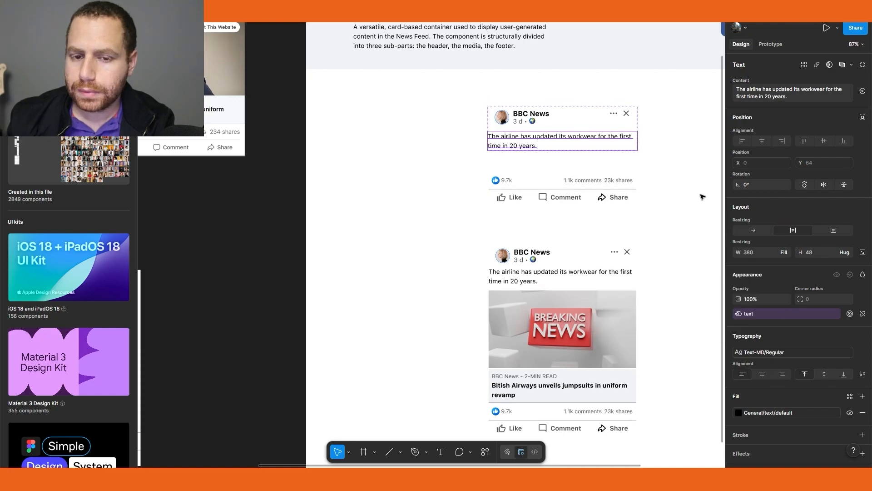
click(560, 125)
scroll(395, 194, down, 5)
drag(325, 193, 537, 117)
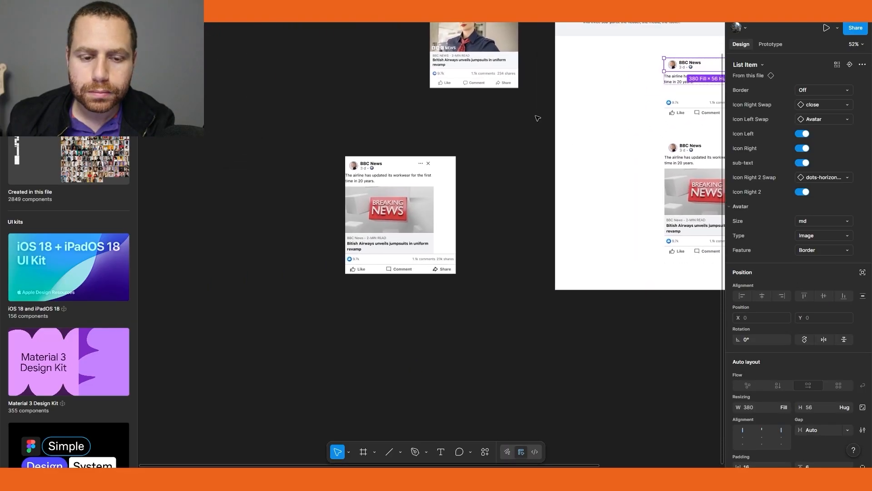
Set the header inside the test Post instance to fill its container's width
scroll(403, 178, up, 6)
click(427, 154)
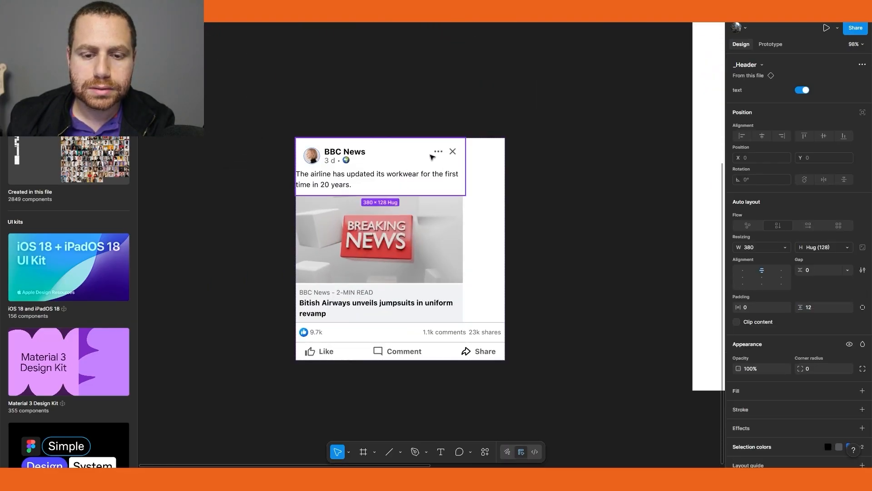
click(784, 248)
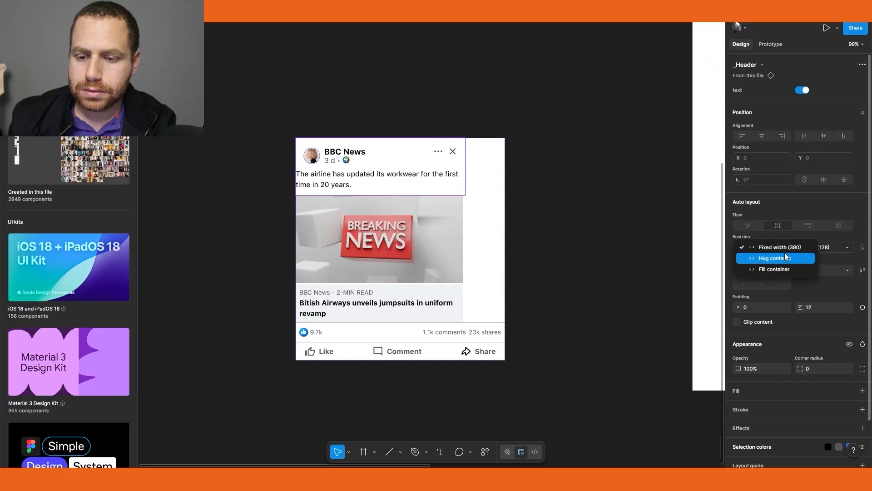
click(785, 270)
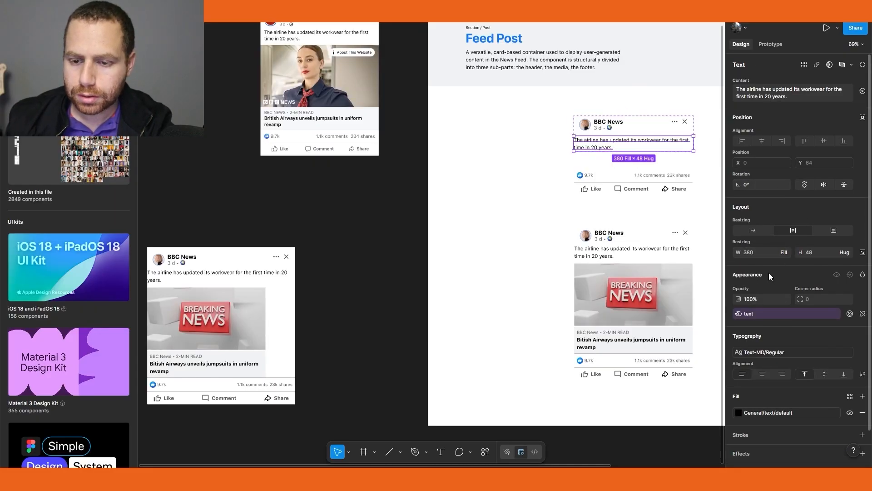
Set the horizontal padding of the header's text frame to 8
key(Escape)
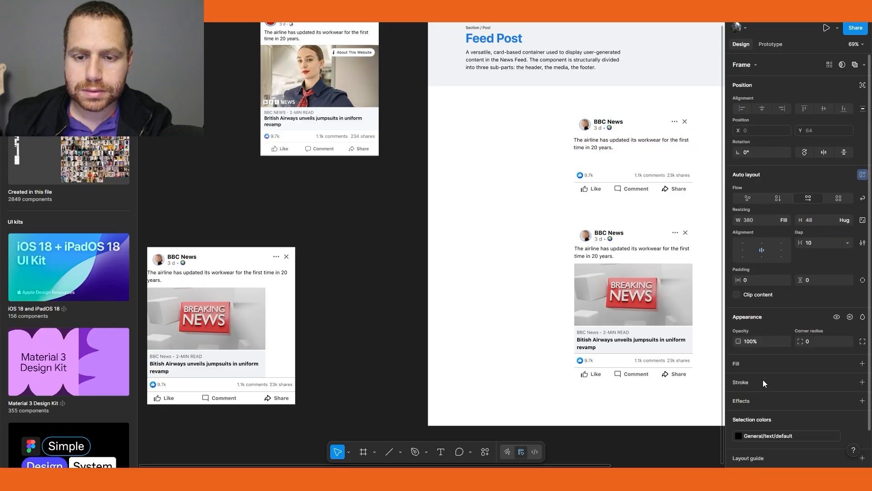
click(753, 279)
text(8)
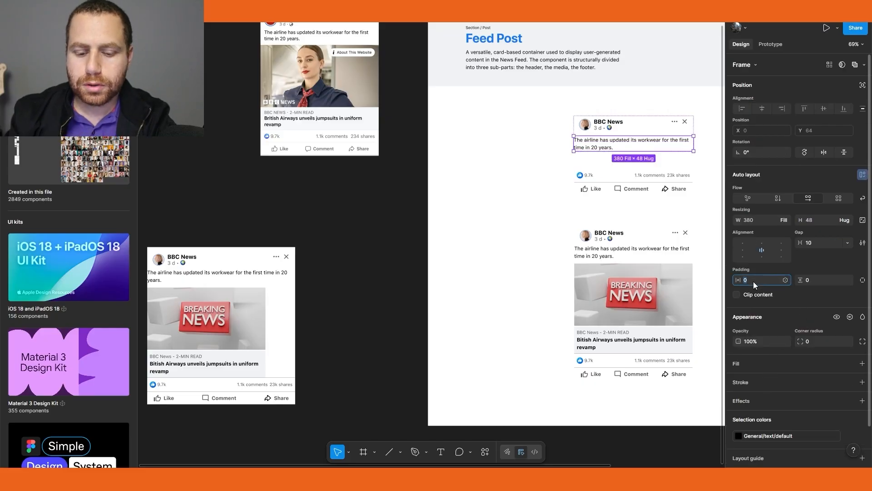
key(Return)
Open the main component of the post's media link and set its picture and link header to fill the container width
click(272, 202)
scroll(221, 292, up, 4)
drag(221, 292, 362, 261)
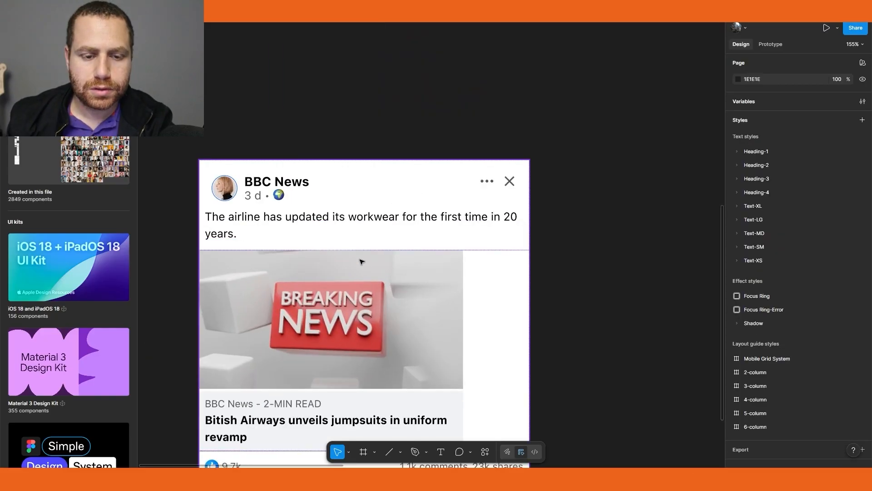
drag(456, 327, 452, 235)
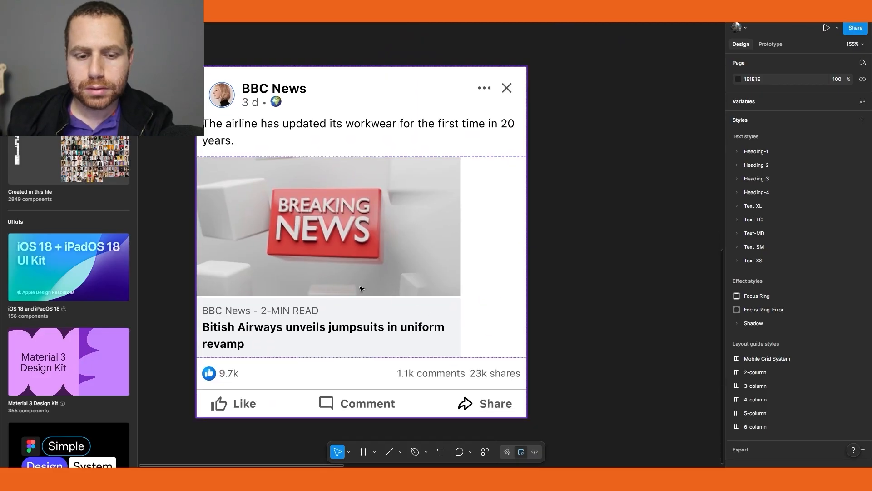
scroll(356, 283, down, 3)
click(384, 300)
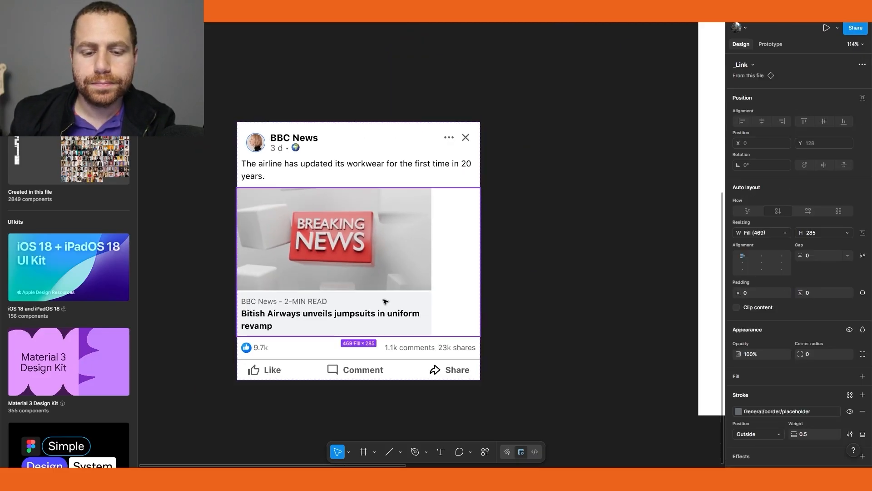
right_click(384, 216)
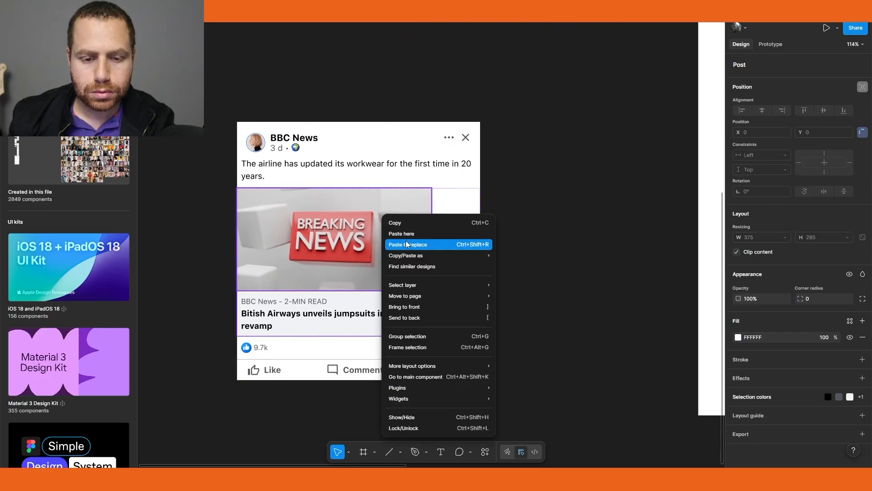
click(435, 377)
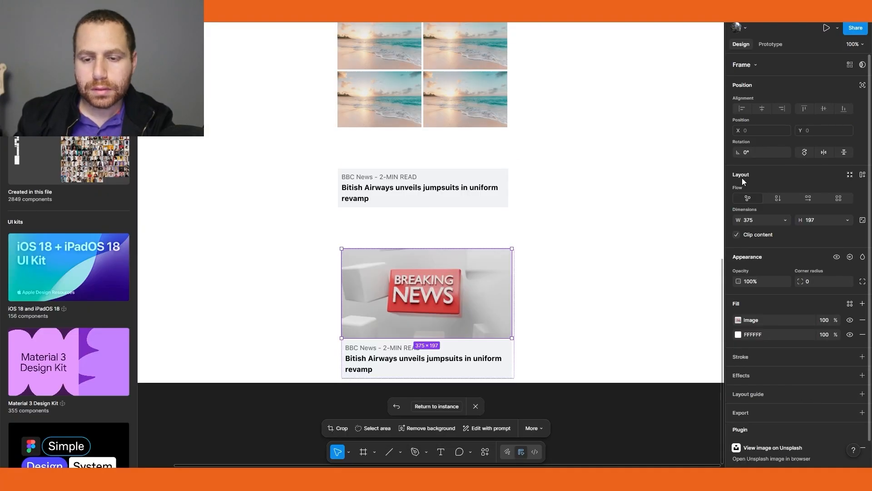
click(785, 220)
click(780, 233)
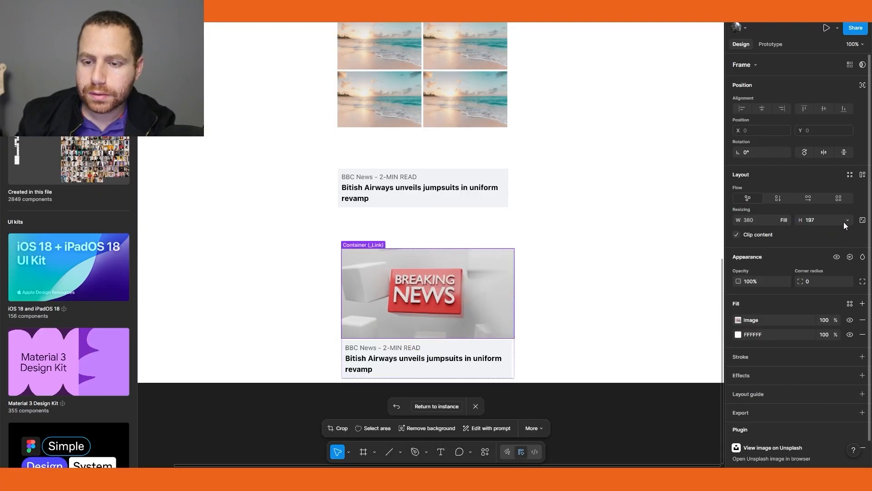
click(848, 220)
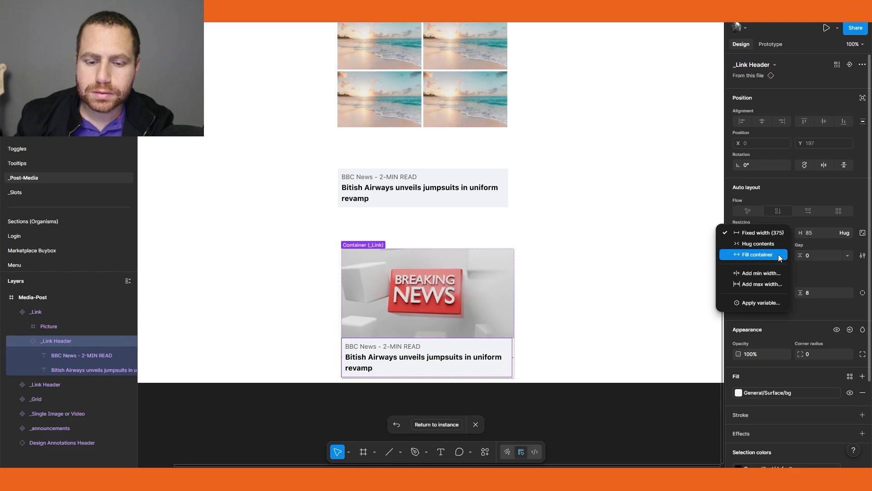
click(773, 253)
click(556, 342)
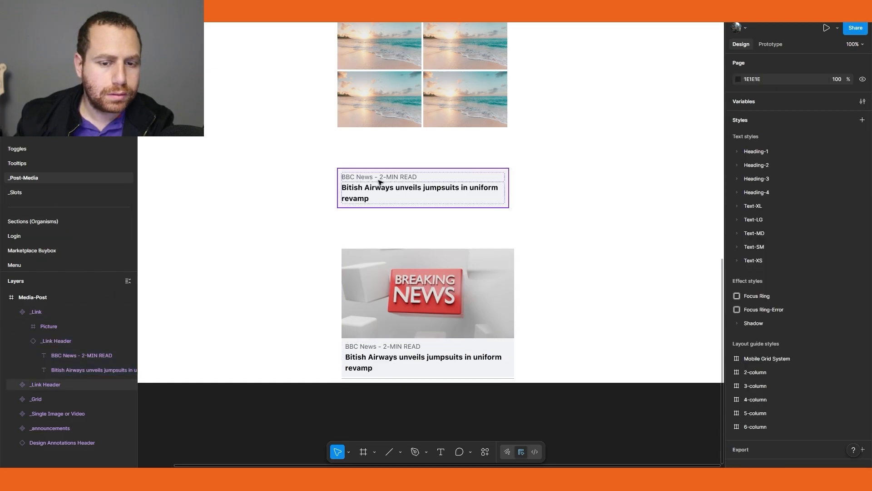
Return to the Post page and resize the Post instance to about 466 wide to test the layout
scroll(43, 229, down, 2)
scroll(44, 222, up, 2)
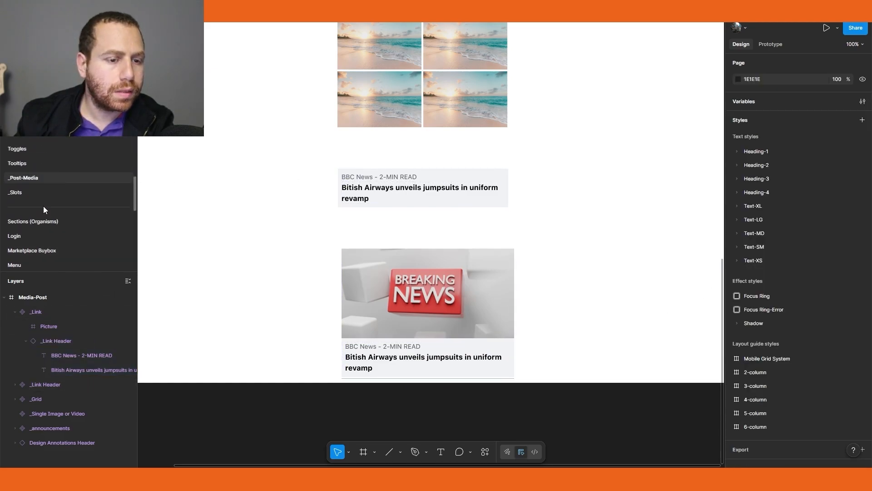
scroll(42, 206, down, 2)
scroll(42, 207, down, 2)
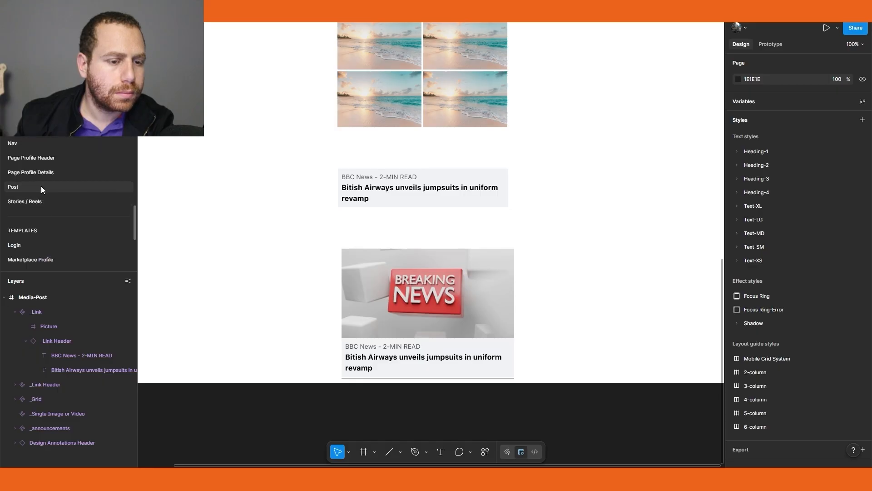
click(40, 186)
click(423, 277)
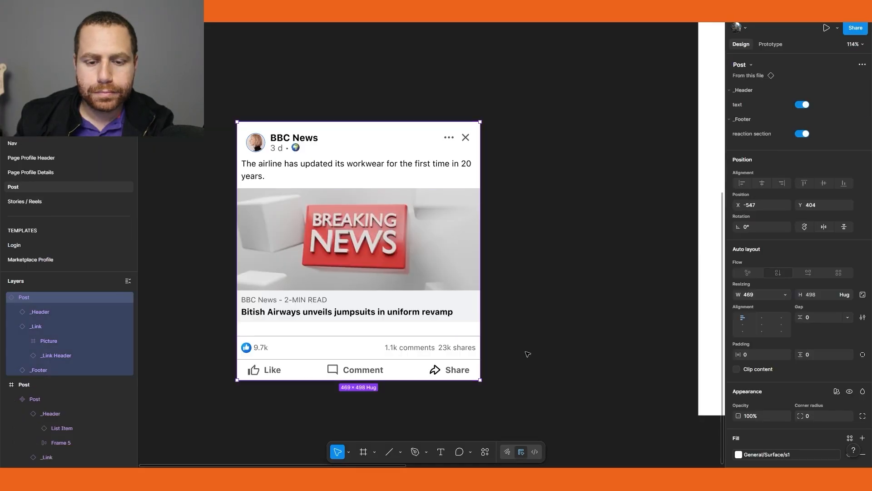
mouse_move(480, 274)
mouse_down()
mouse_move(519, 275)
mouse_move(482, 281)
mouse_move(522, 282)
mouse_move(479, 284)
mouse_up()
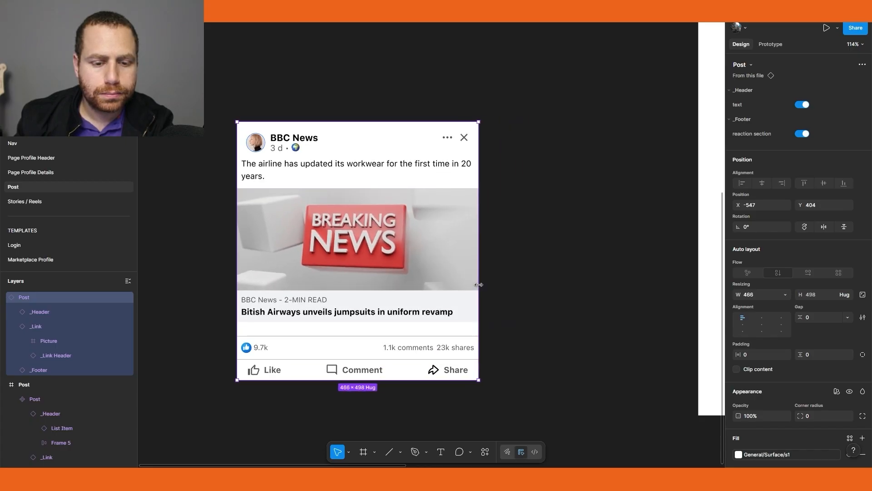